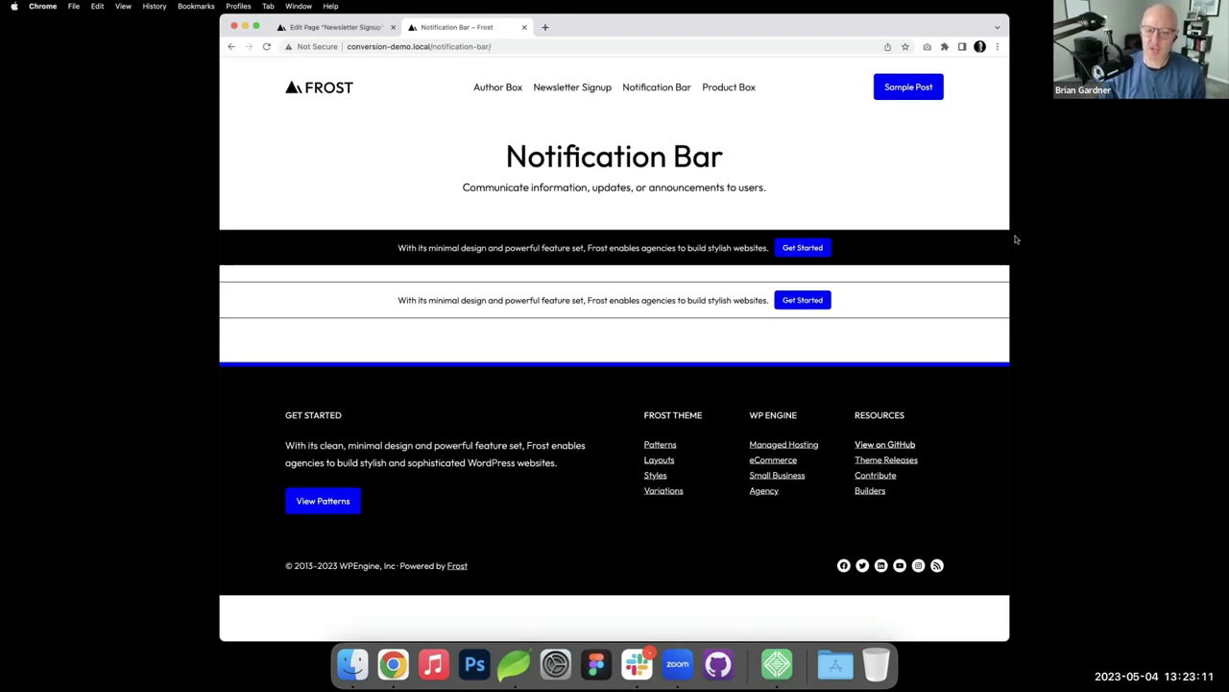
# Step: Open the Notification Bar page for editing from the site's list of pages
pyautogui.click(331, 27)
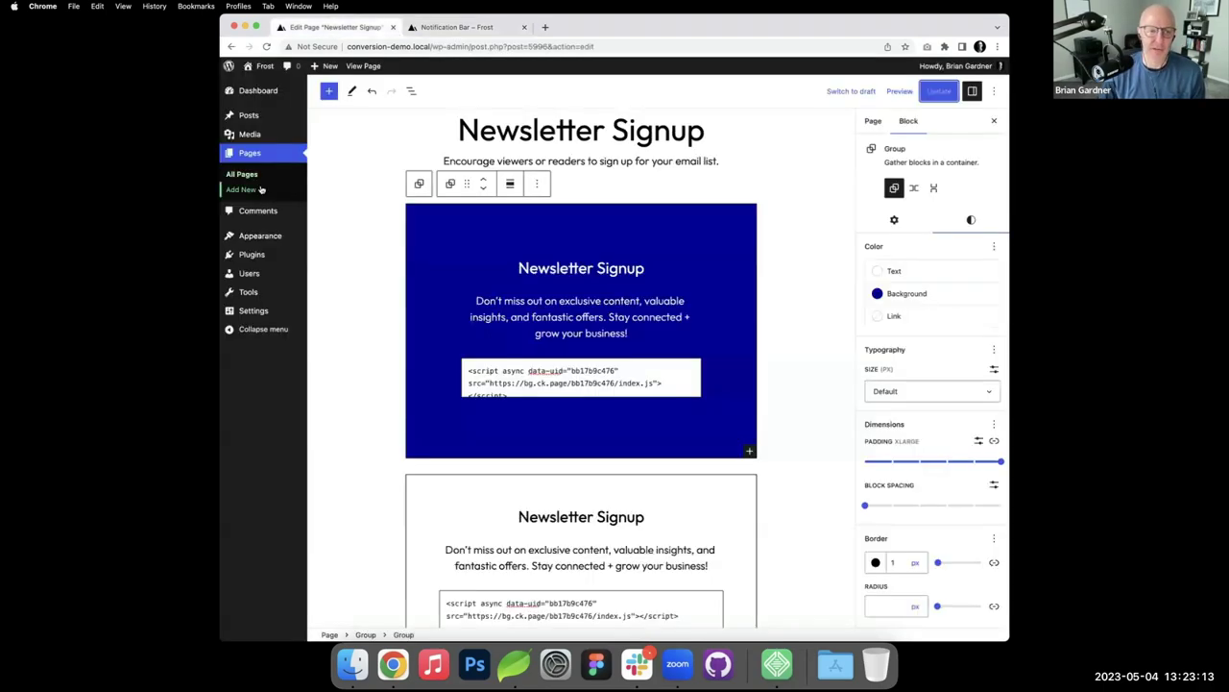
pyautogui.click(252, 153)
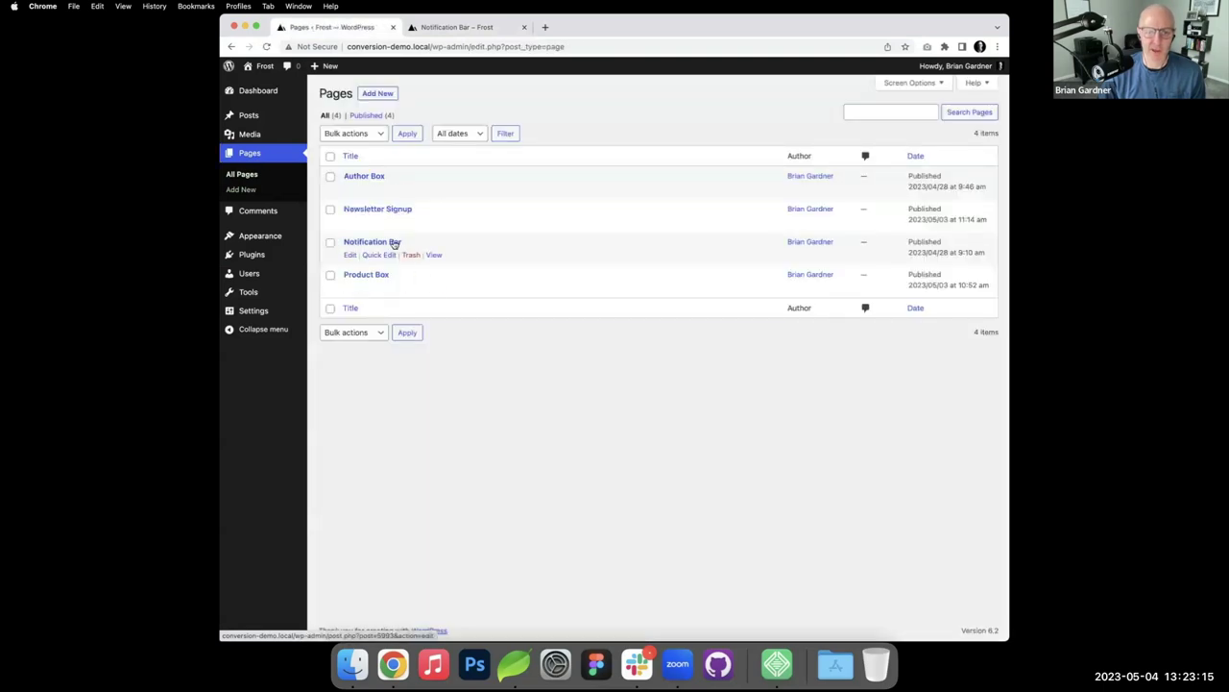
pyautogui.click(392, 243)
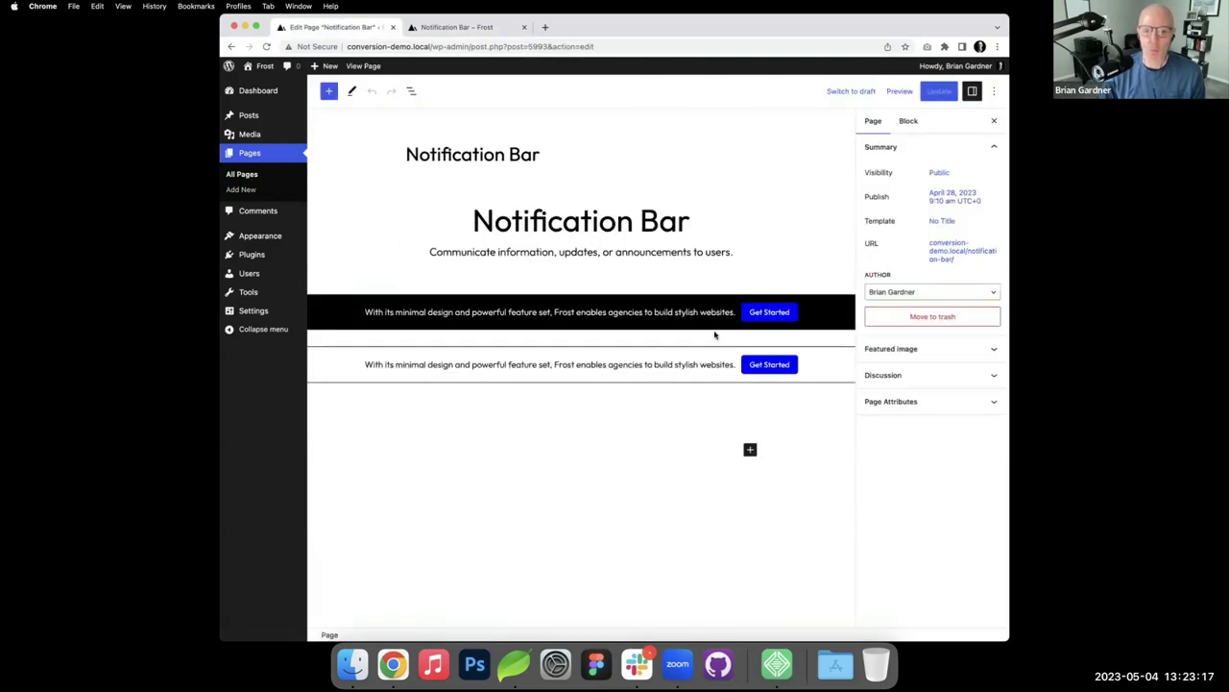
# Step: Examine the nested block structure of the black notification bar, down to the blocks inside its row
pyautogui.moveTo(715, 334)
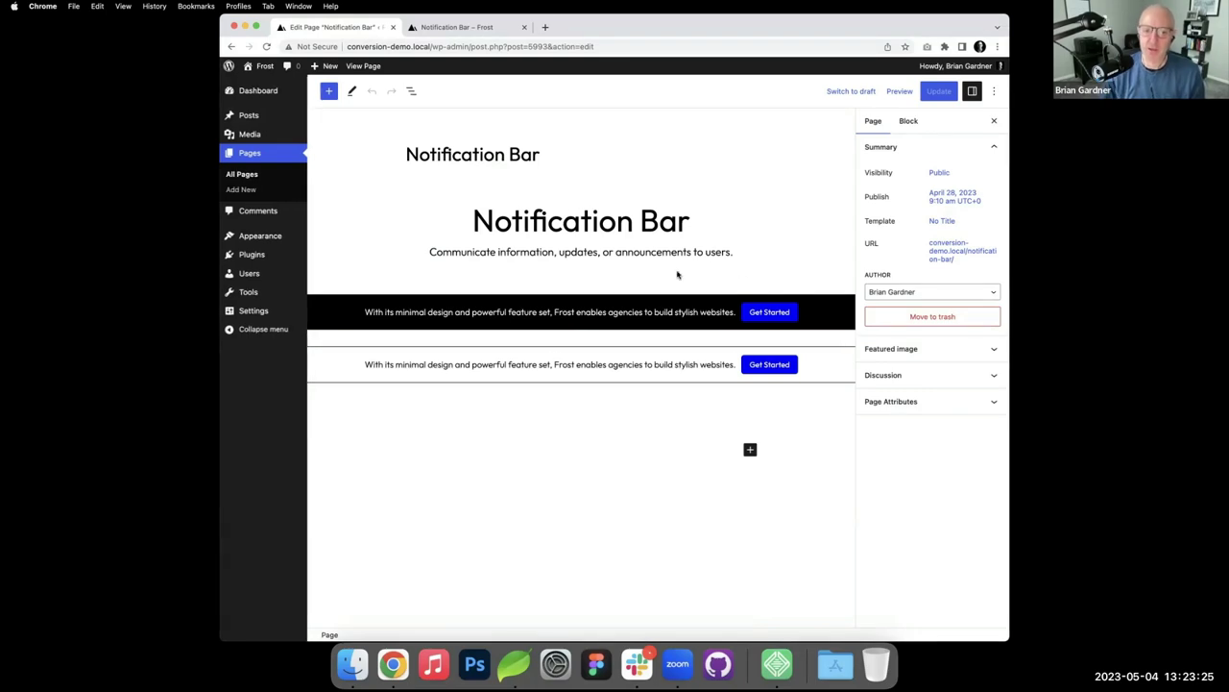
pyautogui.moveTo(727, 268)
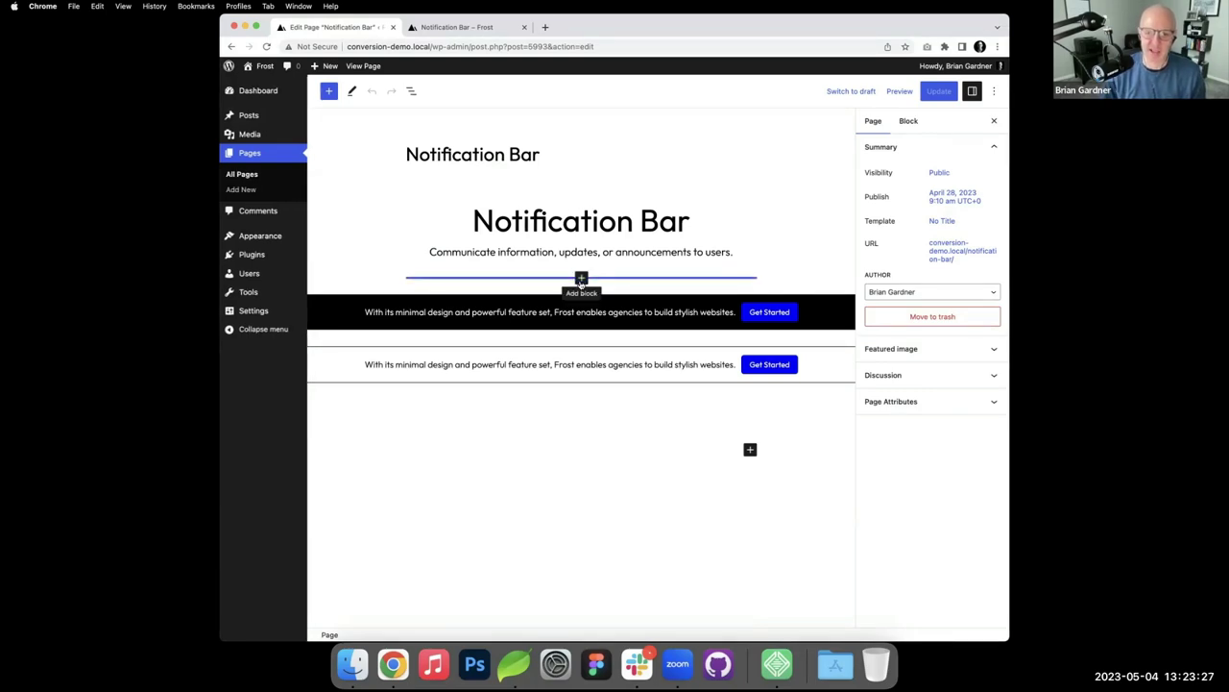
pyautogui.click(411, 92)
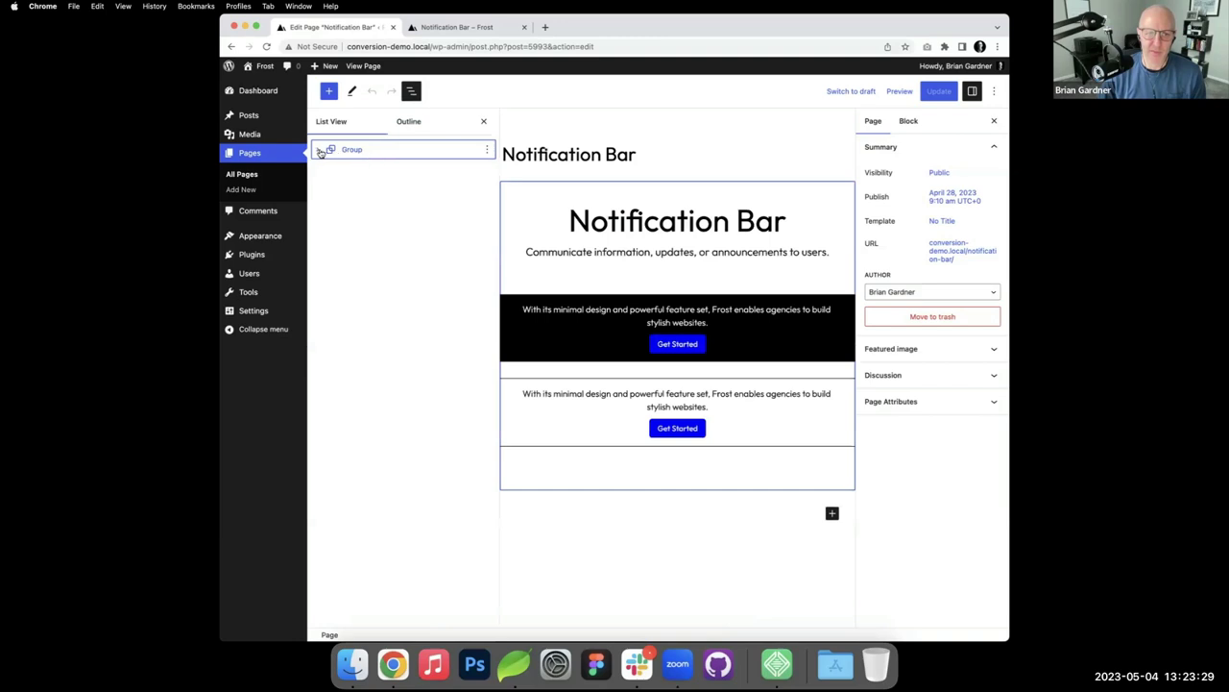
pyautogui.click(318, 150)
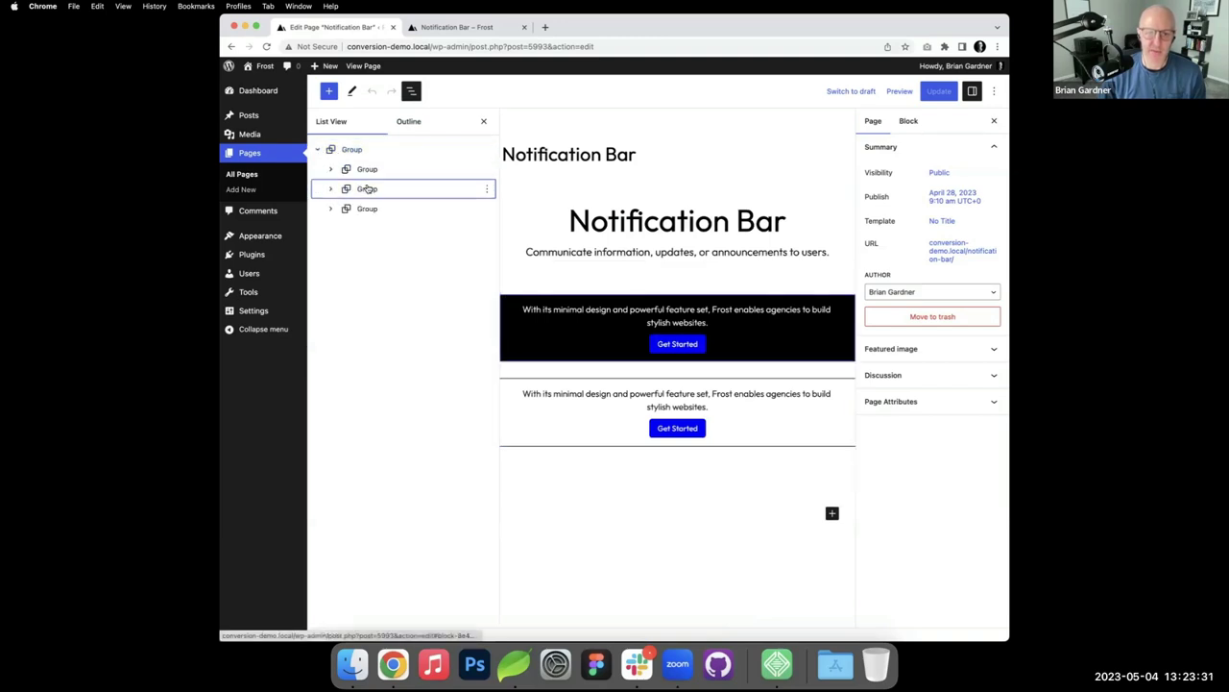
pyautogui.click(368, 189)
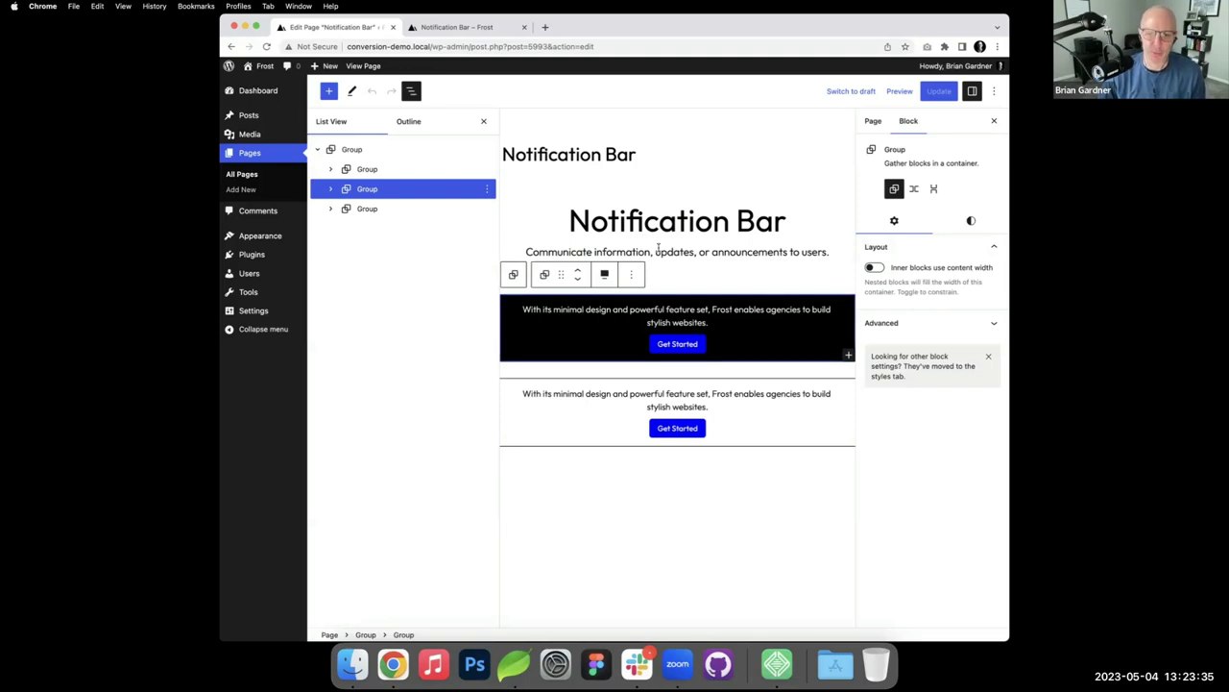
pyautogui.click(331, 190)
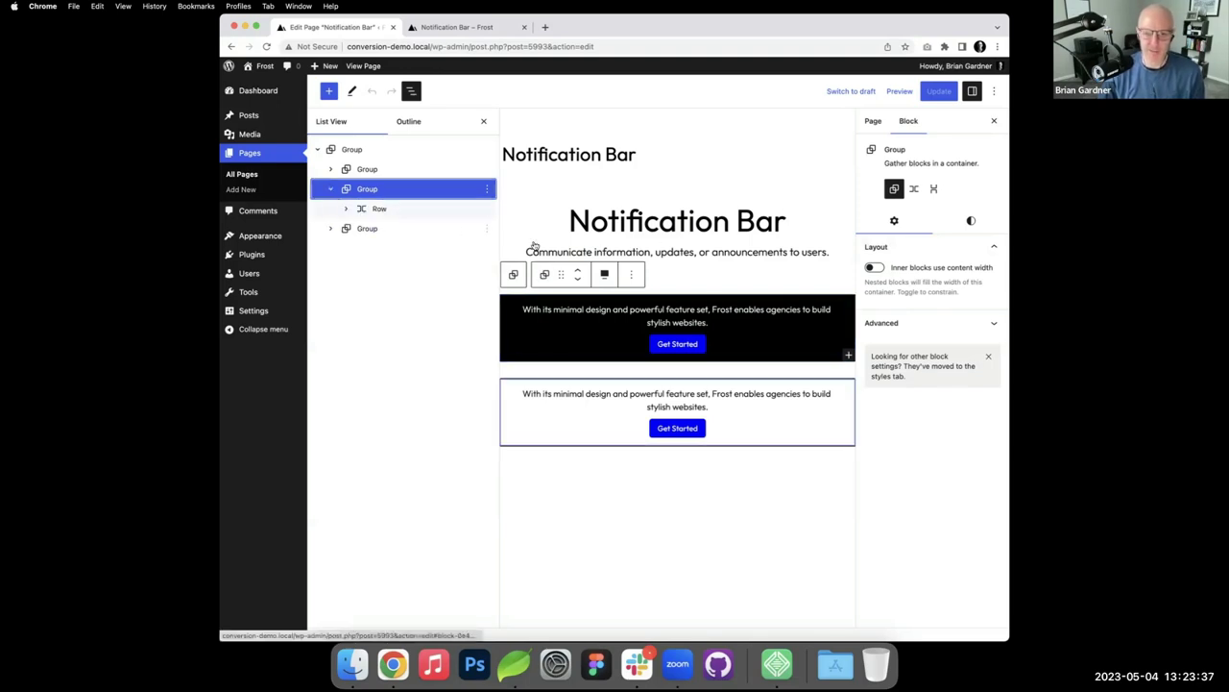
pyautogui.click(345, 210)
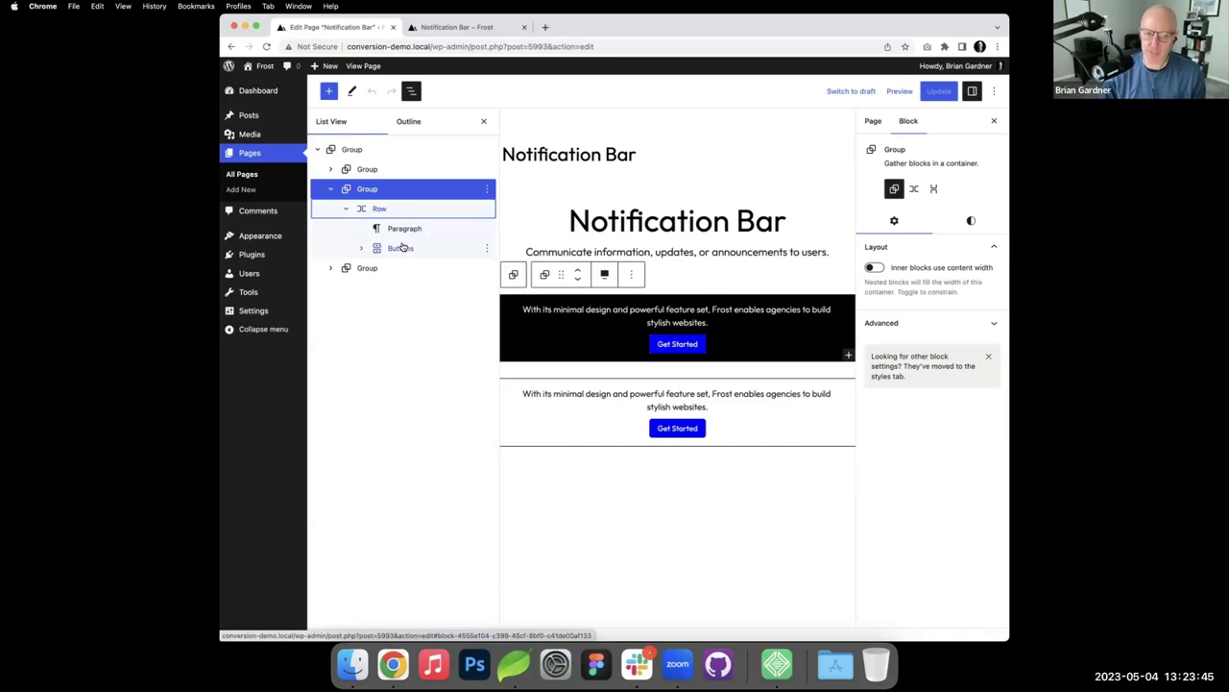
pyautogui.click(481, 121)
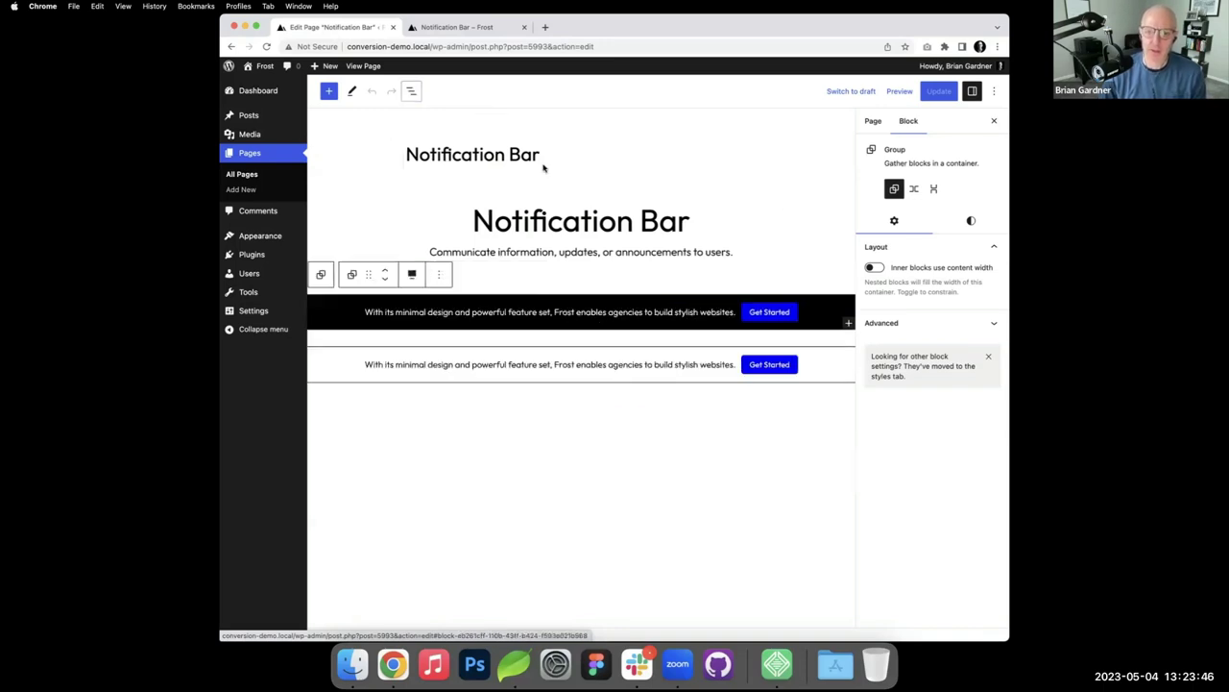
# Step: Insert a Group block with the plain Group layout between the page's subtitle and the black notification bar
pyautogui.click(600, 279)
pyautogui.click(608, 277)
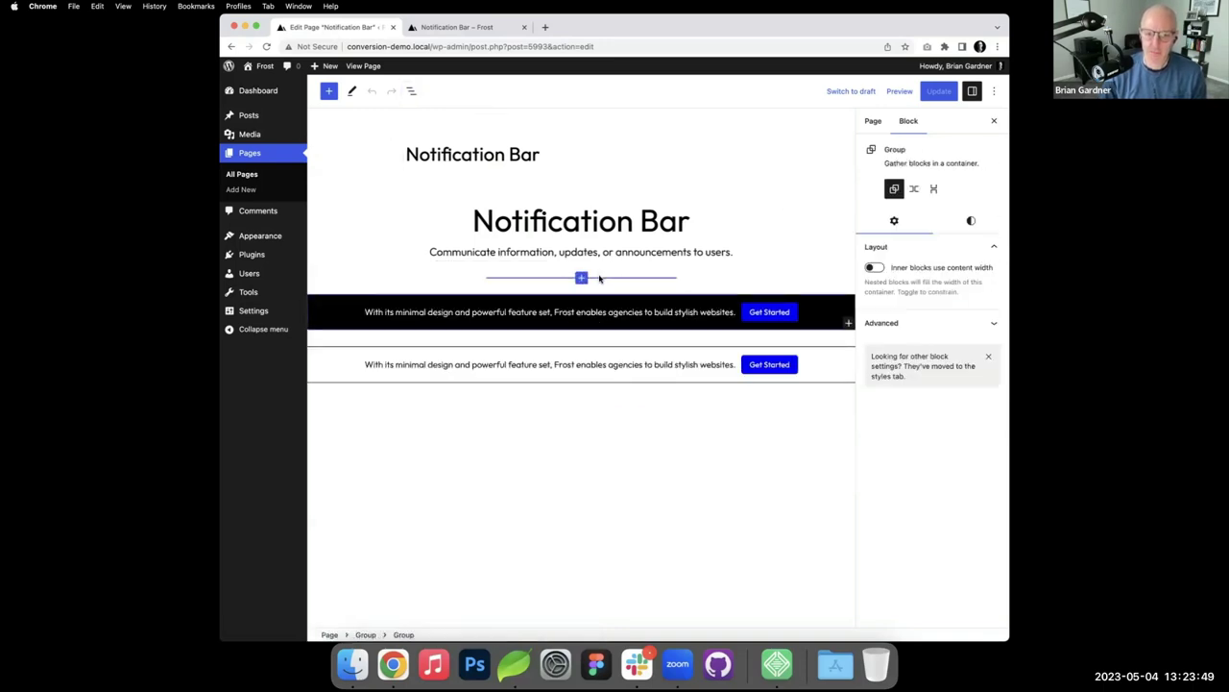
pyautogui.click(581, 278)
pyautogui.click(525, 359)
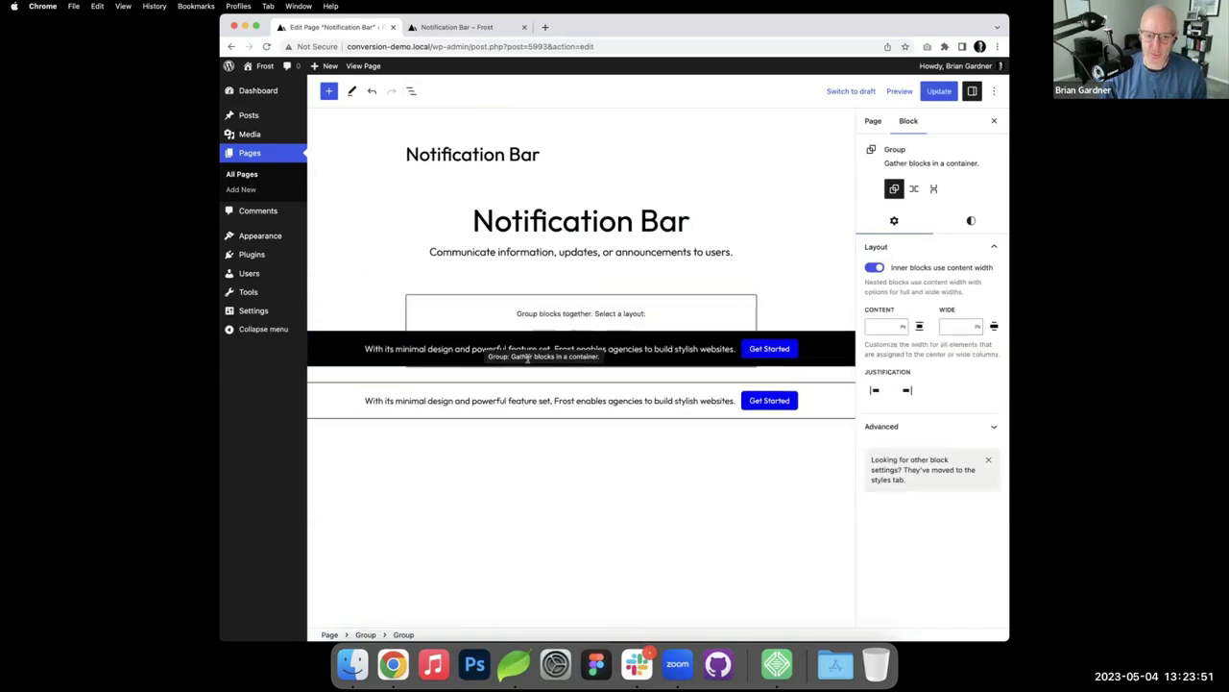
pyautogui.click(543, 338)
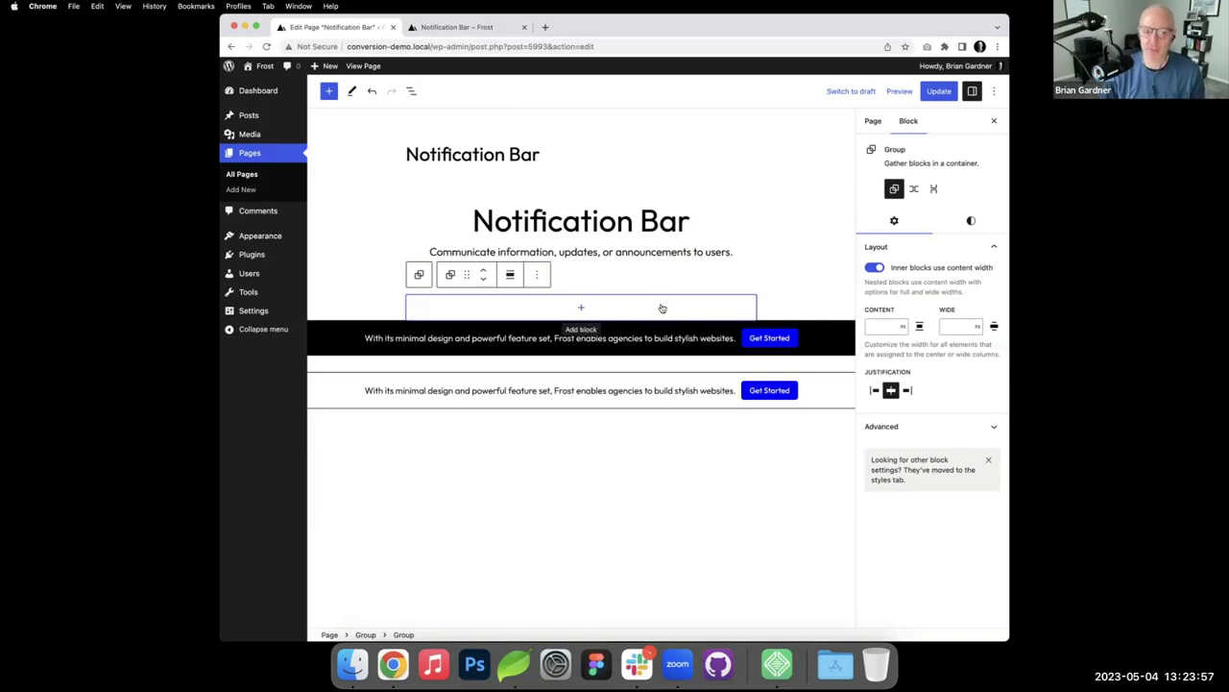
# Step: Add a Row block inside the new group and put a paragraph reading "Sample" in it
pyautogui.click(581, 307)
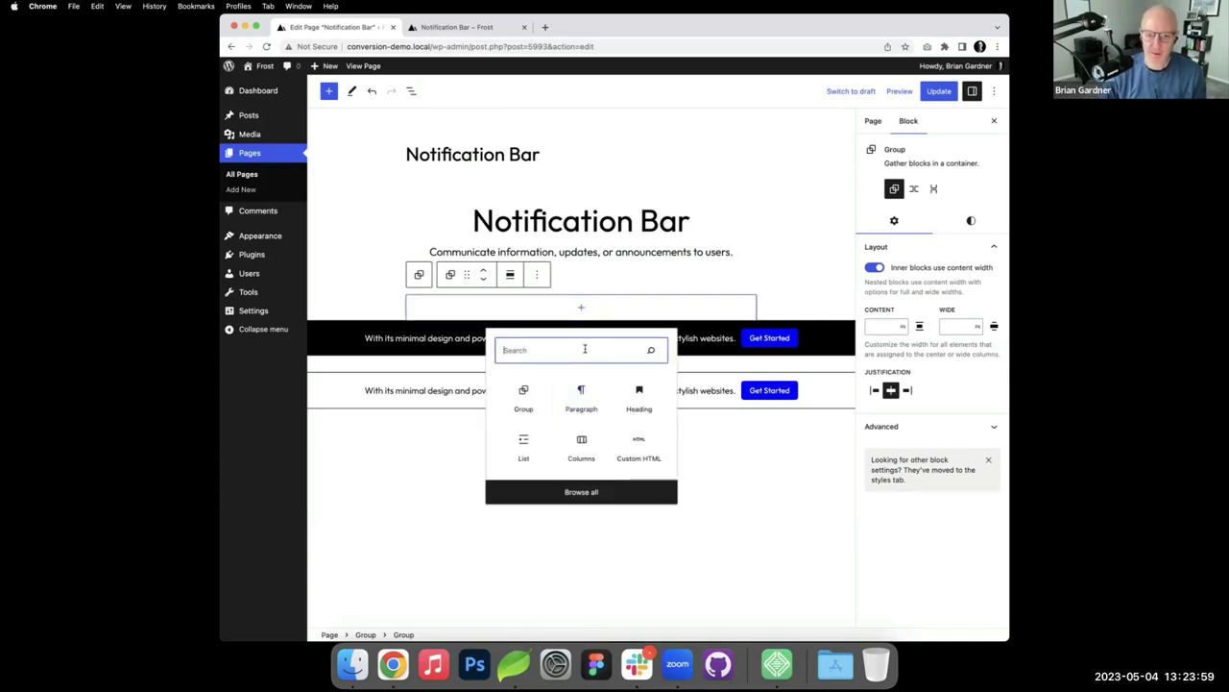
pyautogui.write('row')
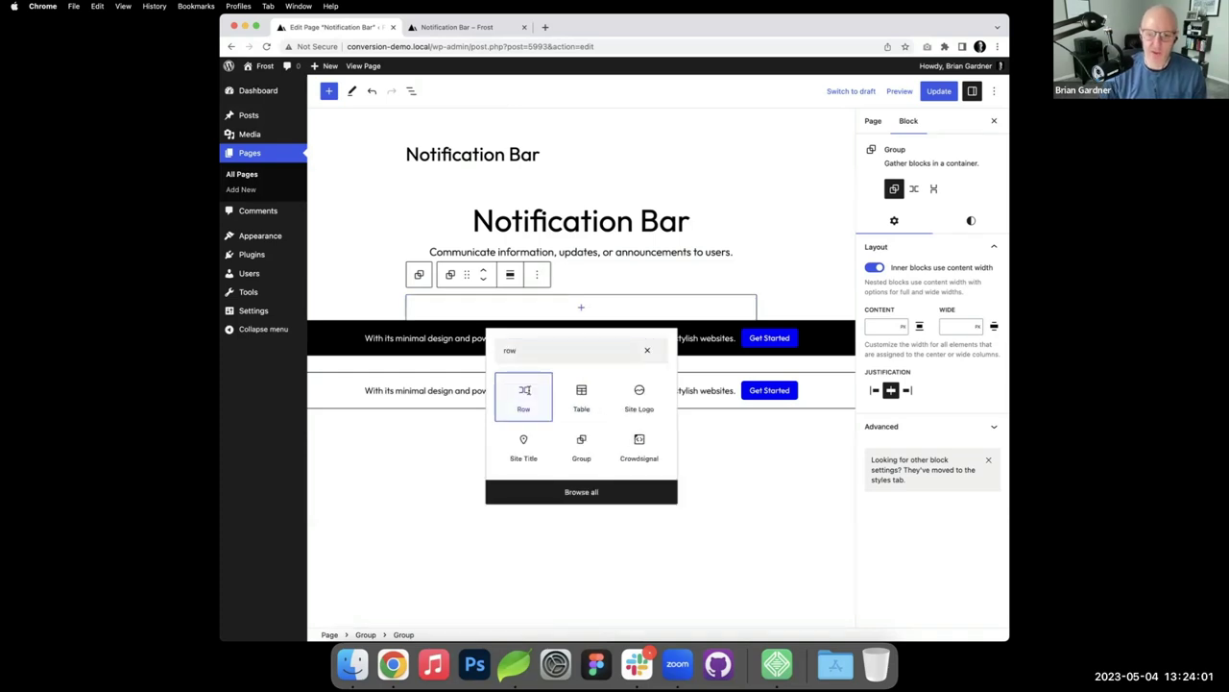
pyautogui.click(523, 393)
pyautogui.click(487, 308)
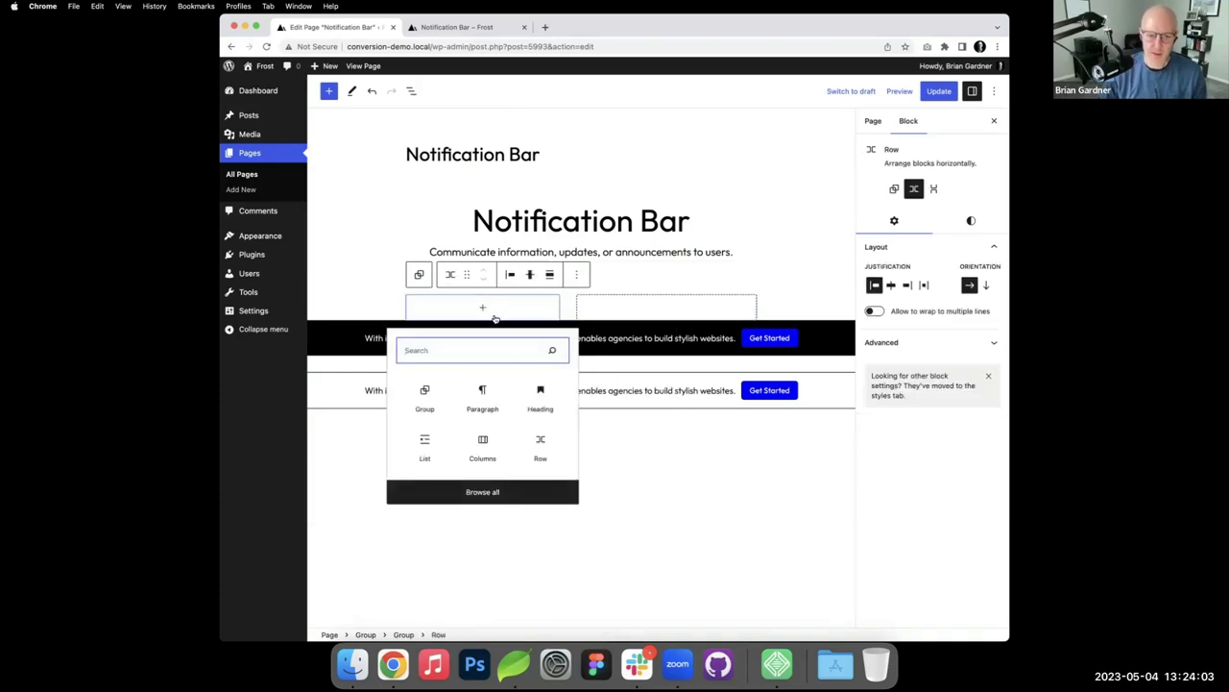
pyautogui.click(488, 394)
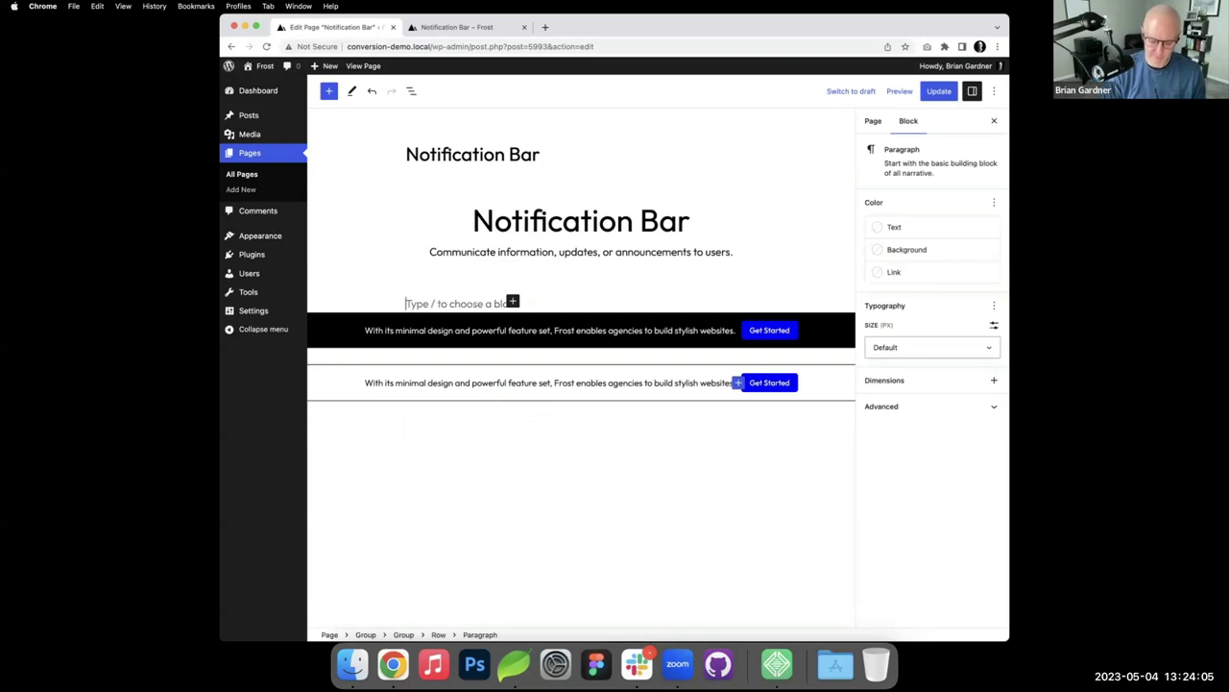
pyautogui.write('Sample')
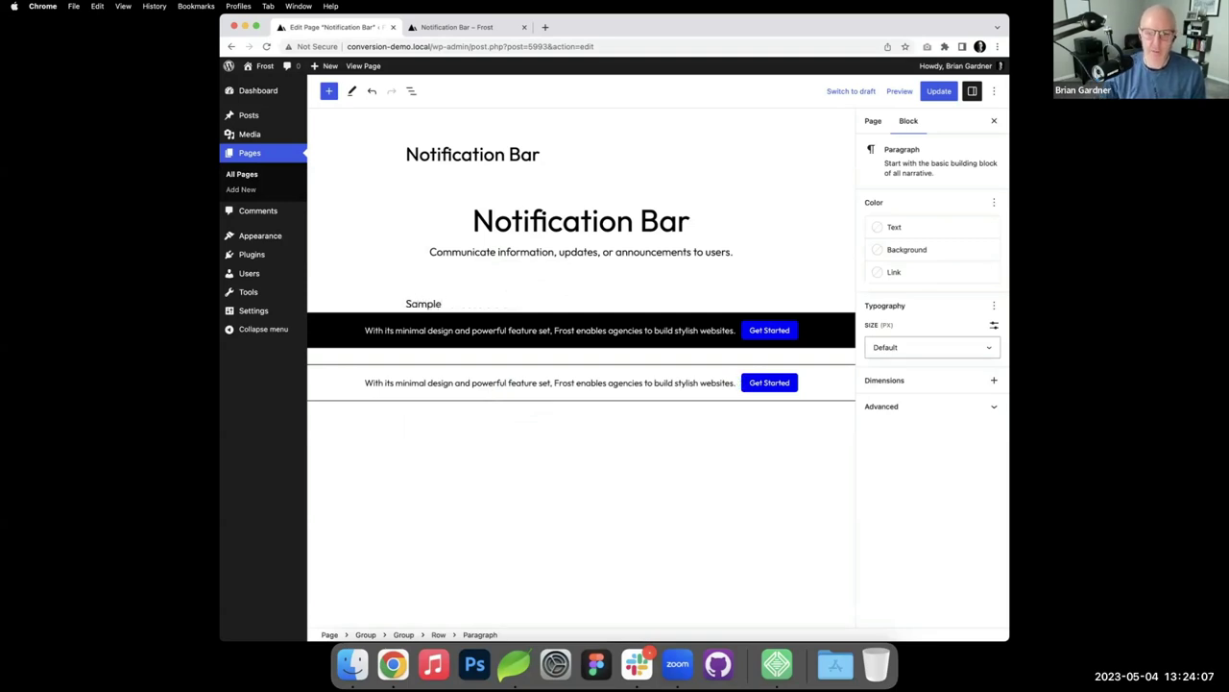
# Step: Add a Buttons block with a "Get Started" button after the Sample paragraph in the row, and update the page
pyautogui.click(438, 634)
pyautogui.click(750, 306)
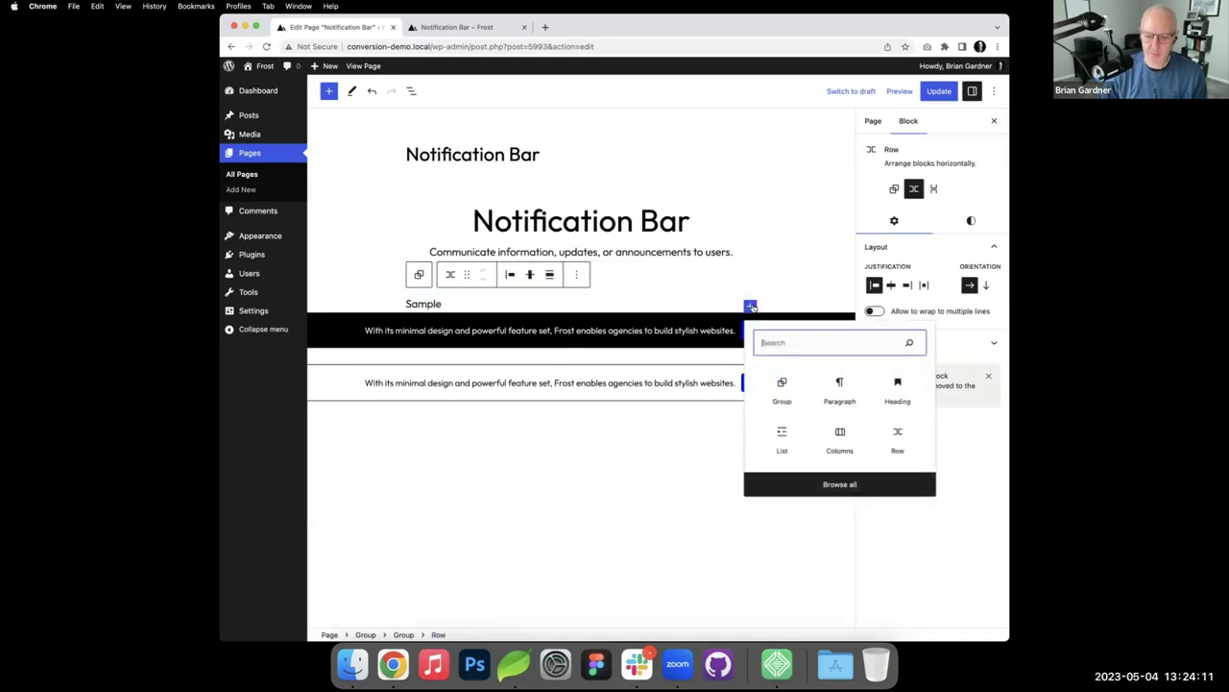
pyautogui.write('but')
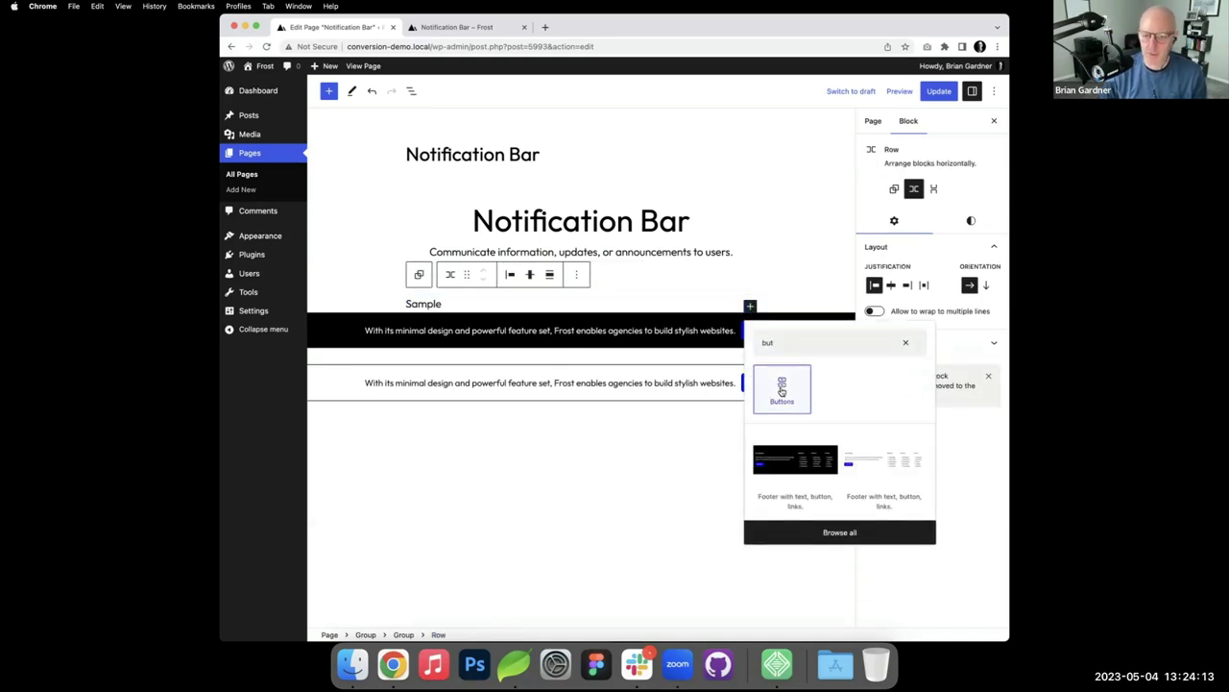
pyautogui.click(782, 387)
pyautogui.write('Get Started')
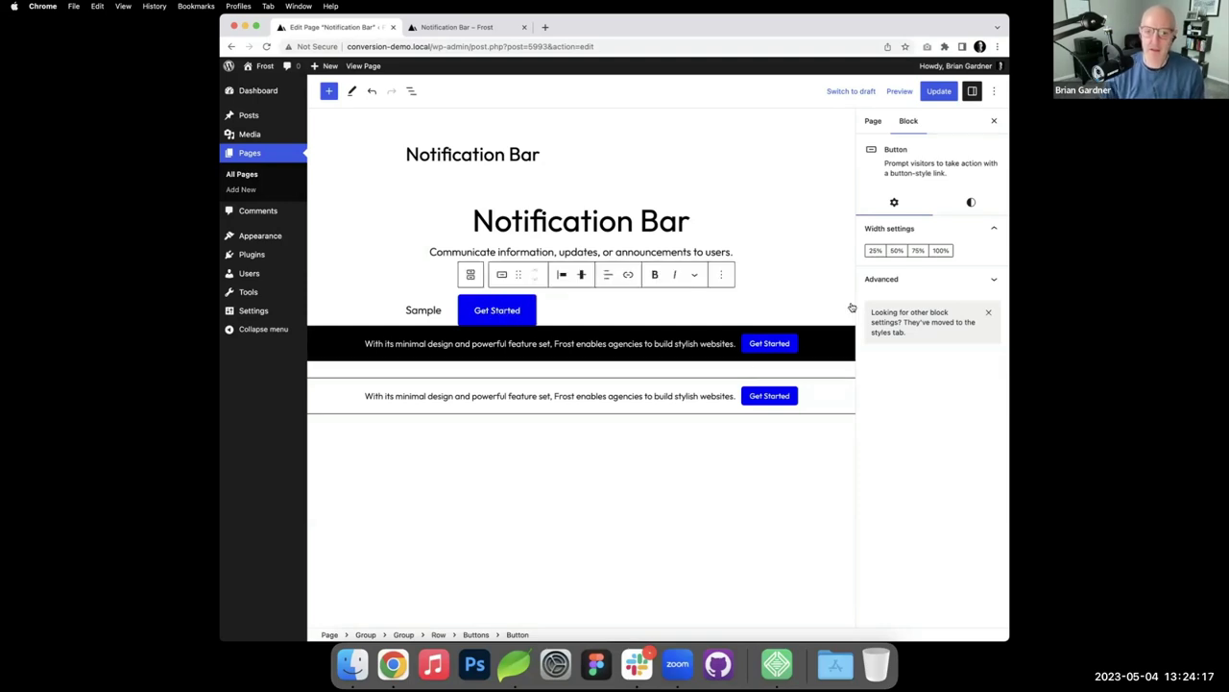
pyautogui.click(940, 92)
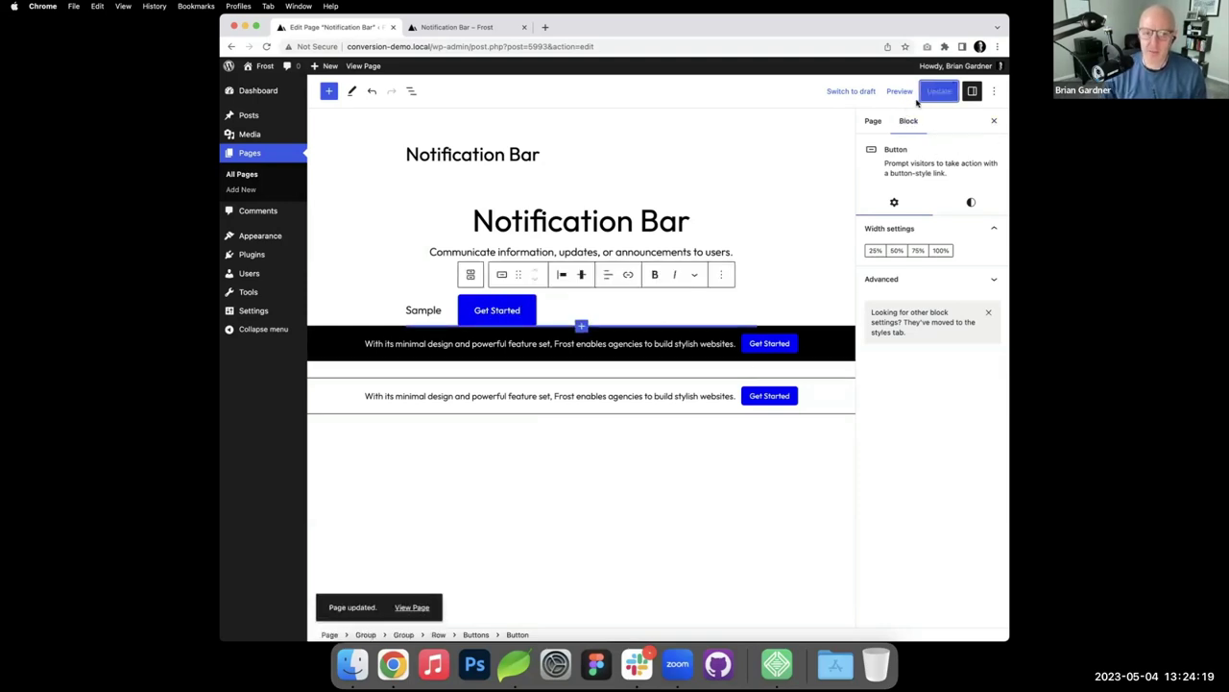
pyautogui.click(521, 156)
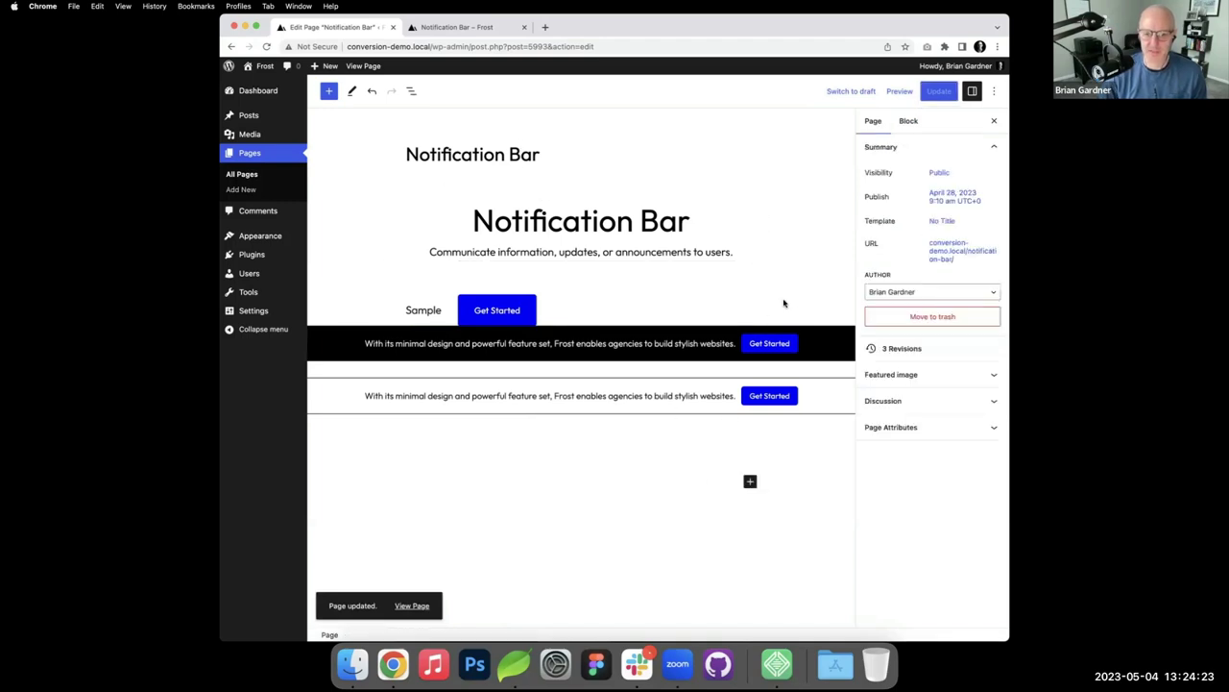
# Step: Set the alignment of the group containing the Sample row to Full width
pyautogui.click(582, 310)
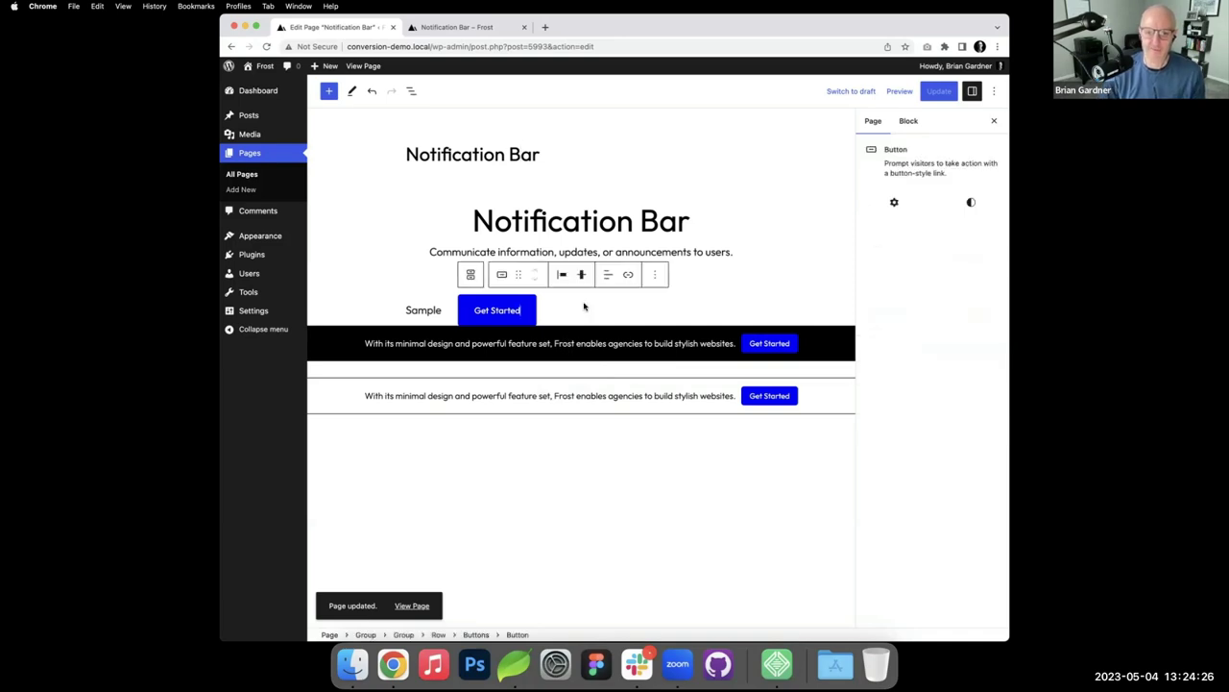
pyautogui.click(403, 634)
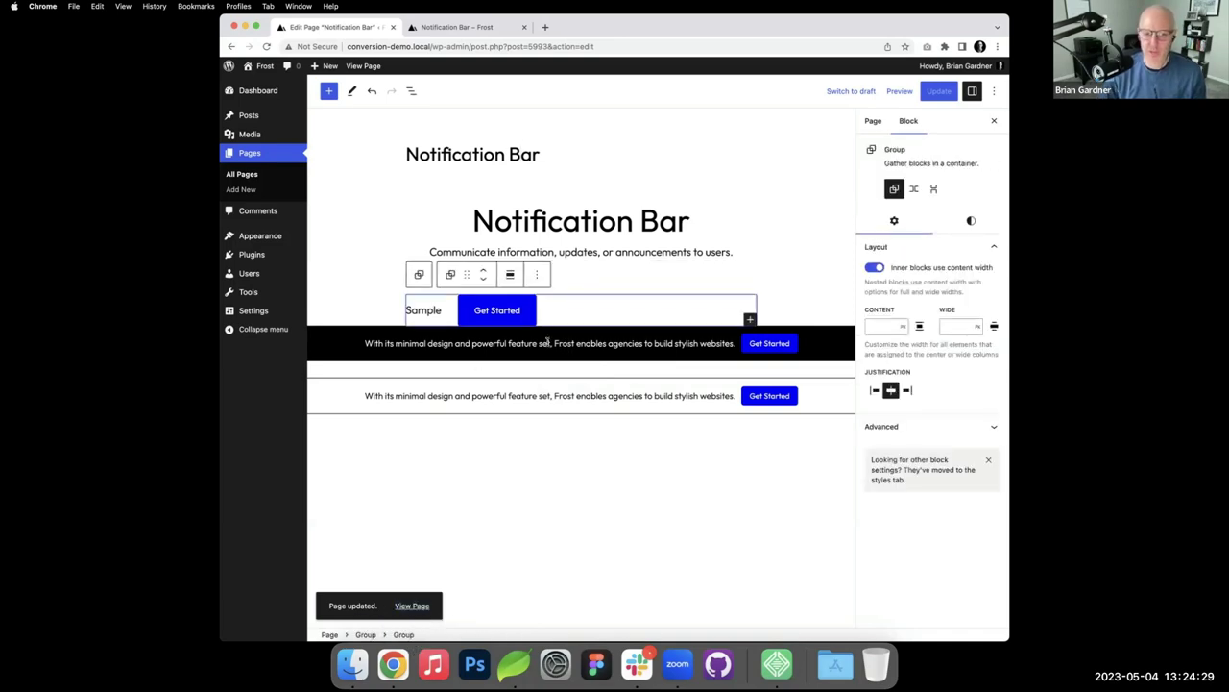
pyautogui.click(512, 278)
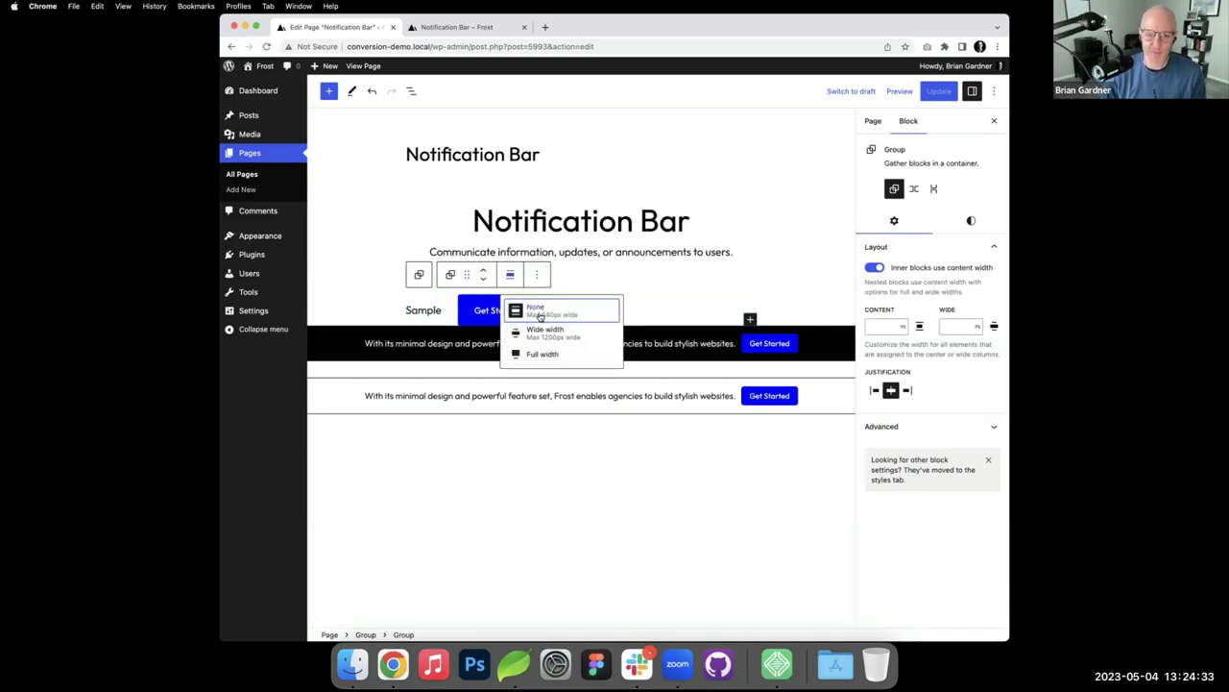
pyautogui.click(543, 354)
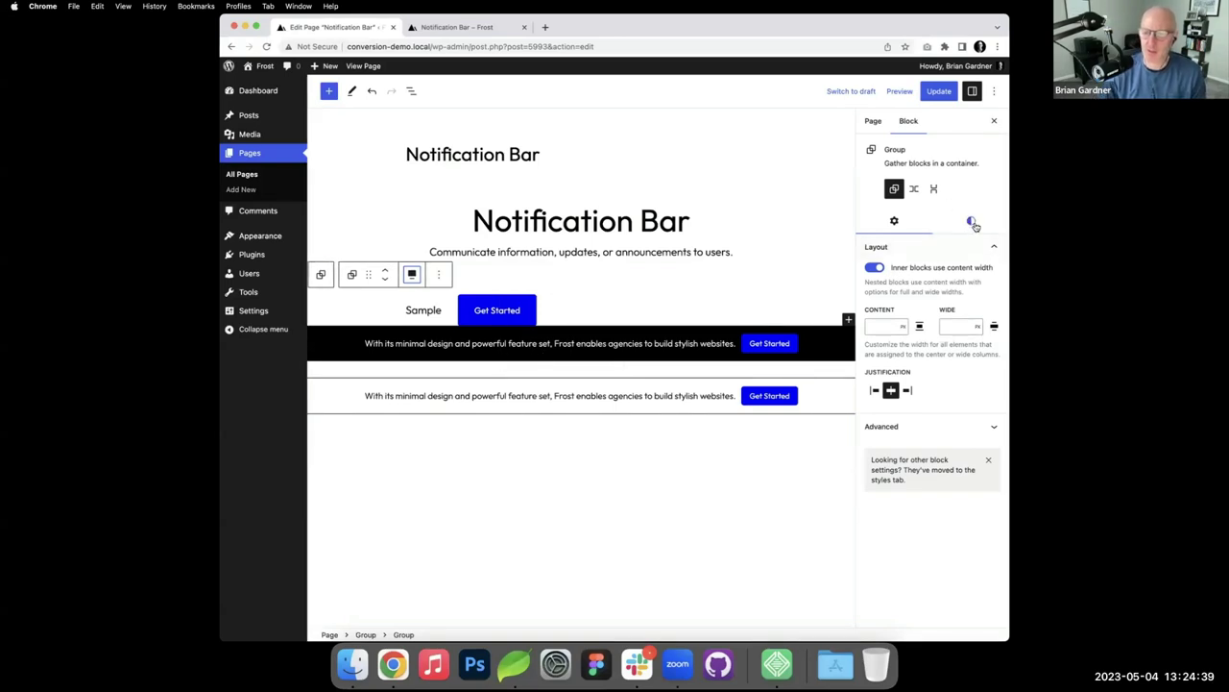
# Step: Give the full-width Sample group the black Contrast (000000) background color
pyautogui.click(971, 221)
pyautogui.click(917, 294)
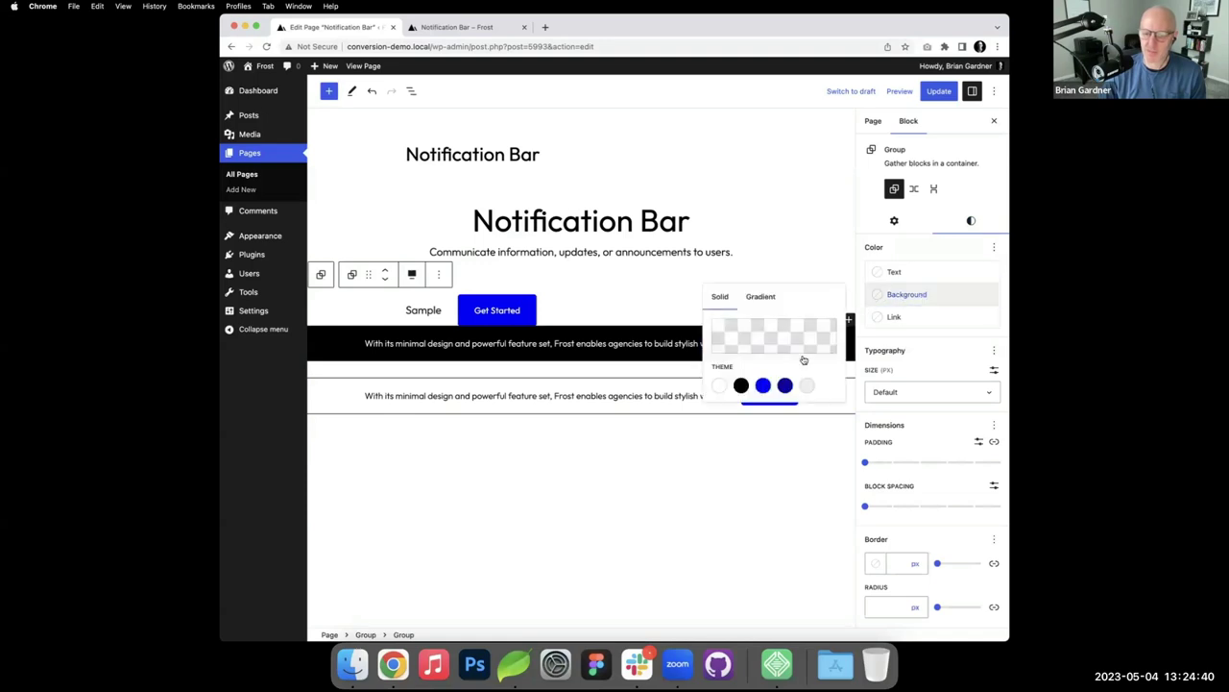
pyautogui.click(741, 385)
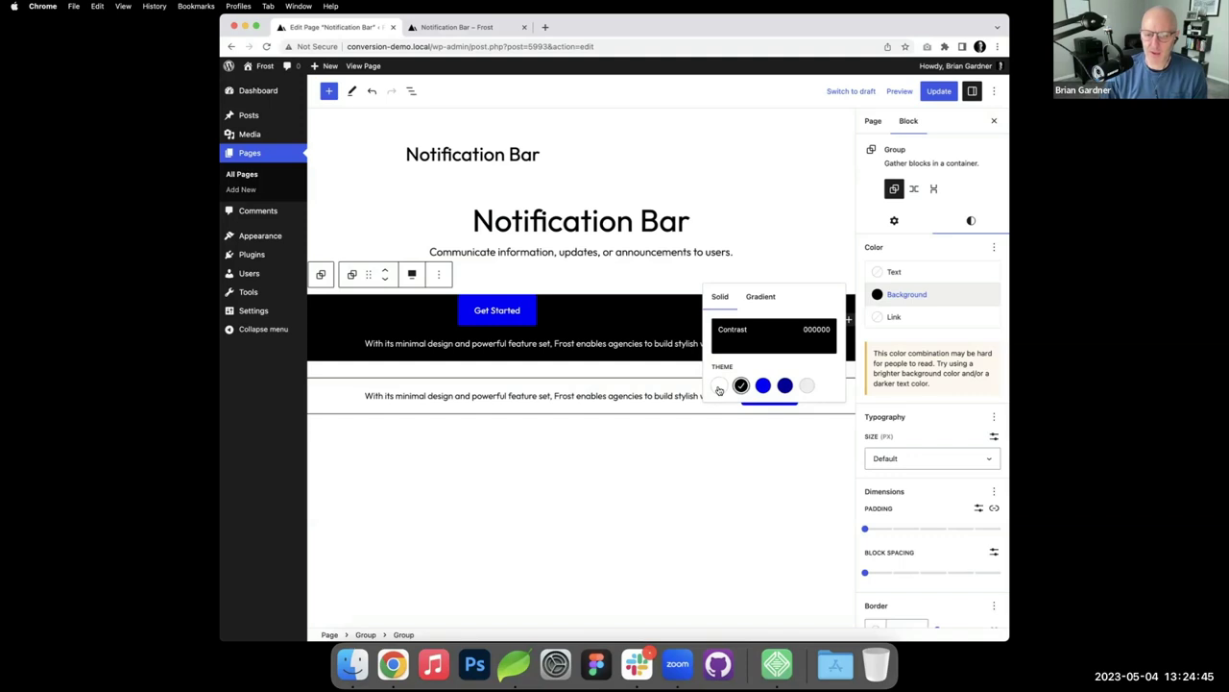
pyautogui.click(719, 385)
pyautogui.click(740, 385)
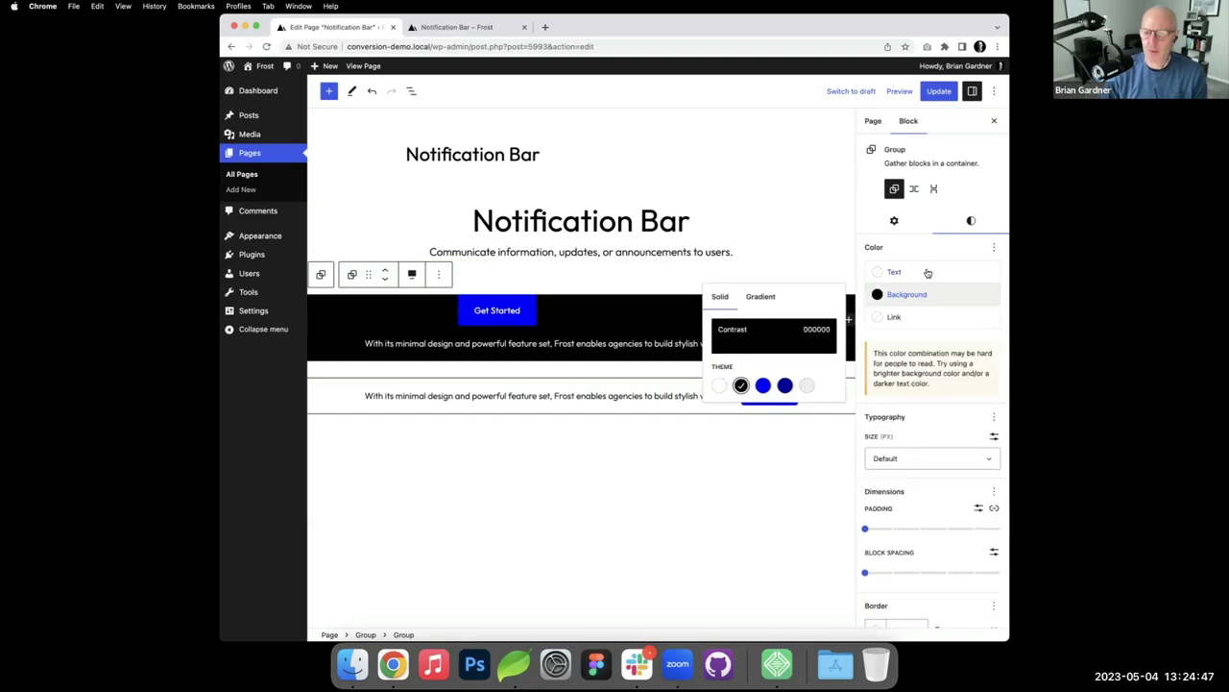
# Step: Set the Sample group's text and link colors to the white Base color (FFFFFF)
pyautogui.click(893, 271)
pyautogui.click(718, 336)
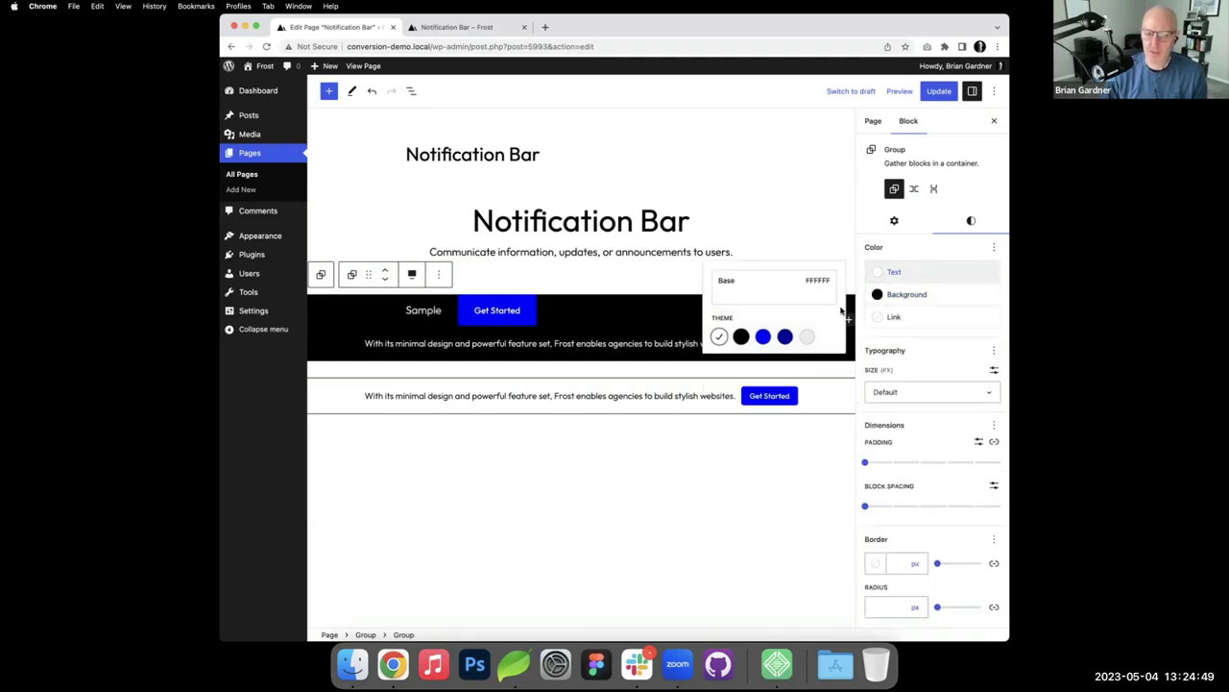
pyautogui.click(893, 317)
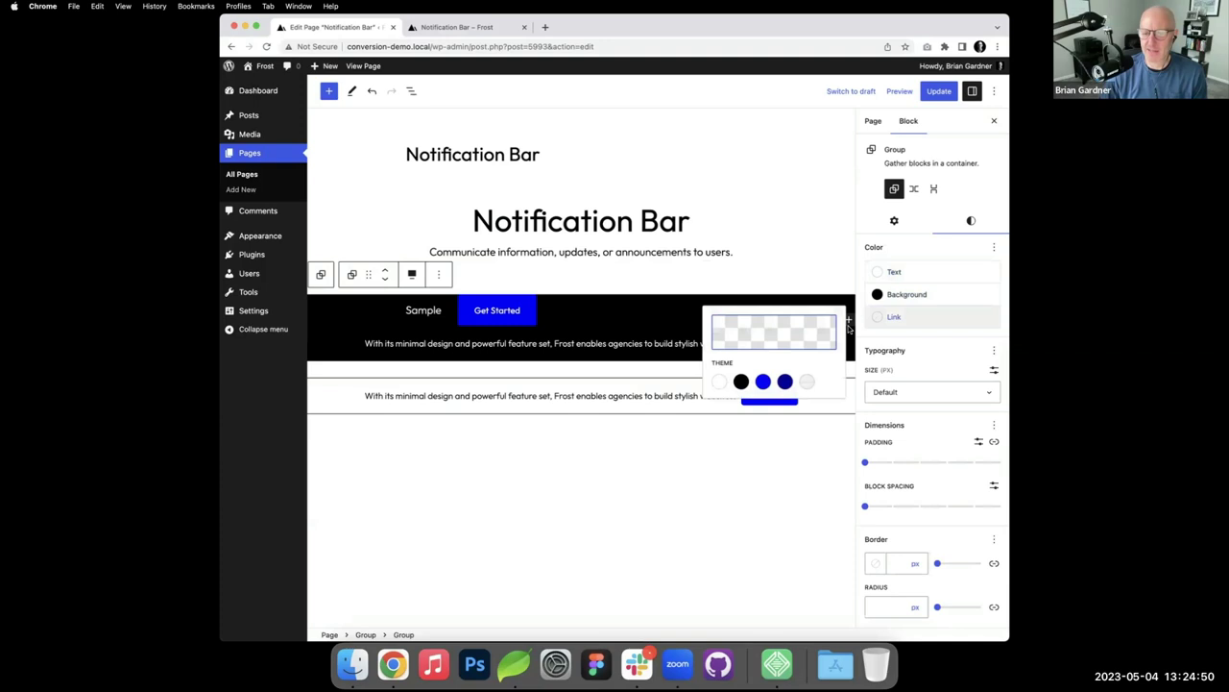
pyautogui.click(719, 384)
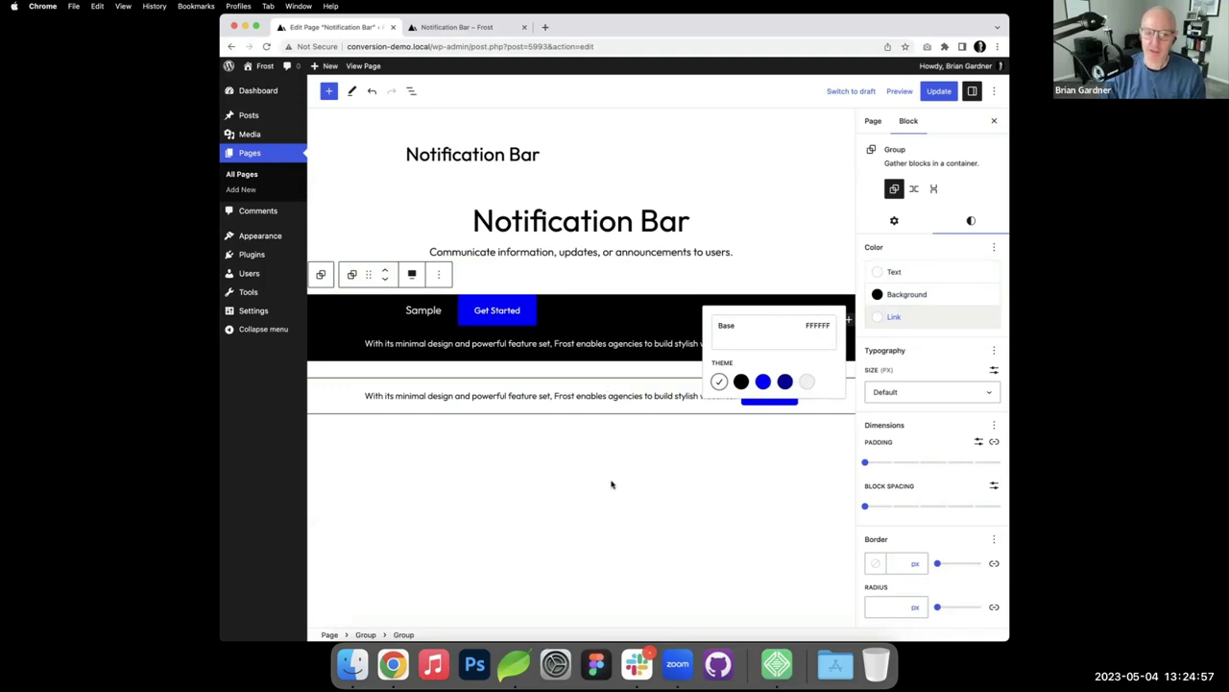
pyautogui.click(582, 394)
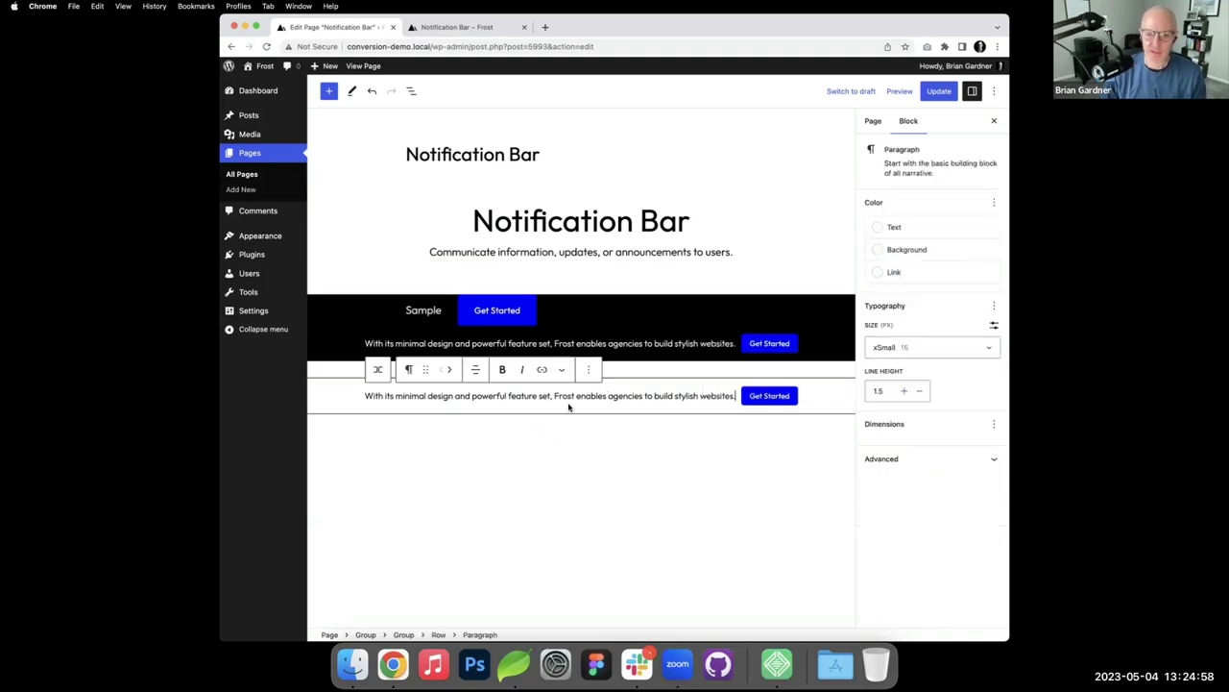
# Step: Replace the Sample text in the first bar with a copy of the sentence from the black bar below it
pyautogui.tripleClick(656, 343)
pyautogui.press('super+c')
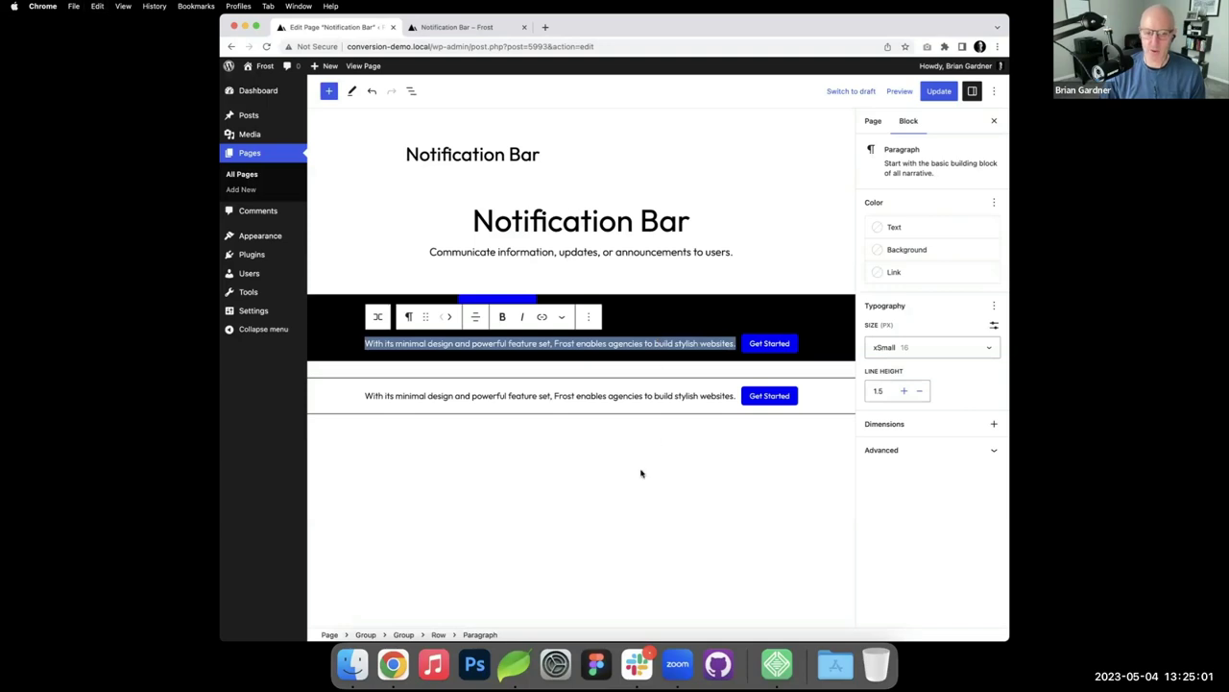
pyautogui.click(643, 469)
pyautogui.click(405, 310)
pyautogui.doubleClick(404, 309)
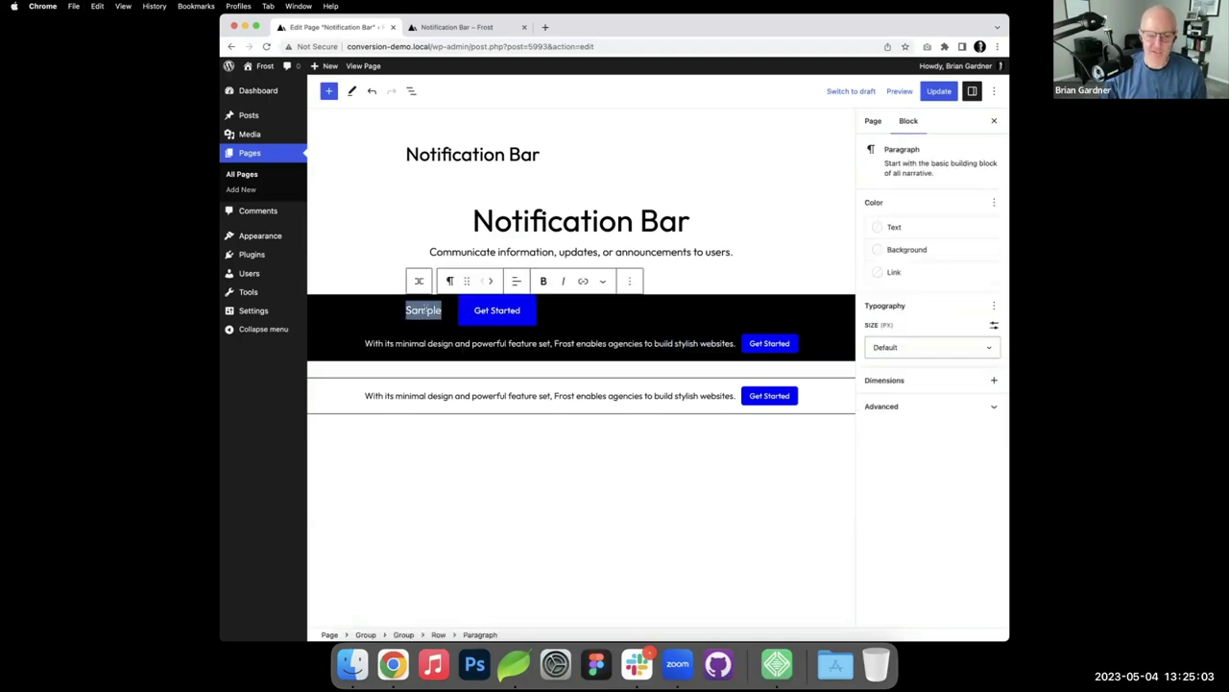
pyautogui.press('super+v')
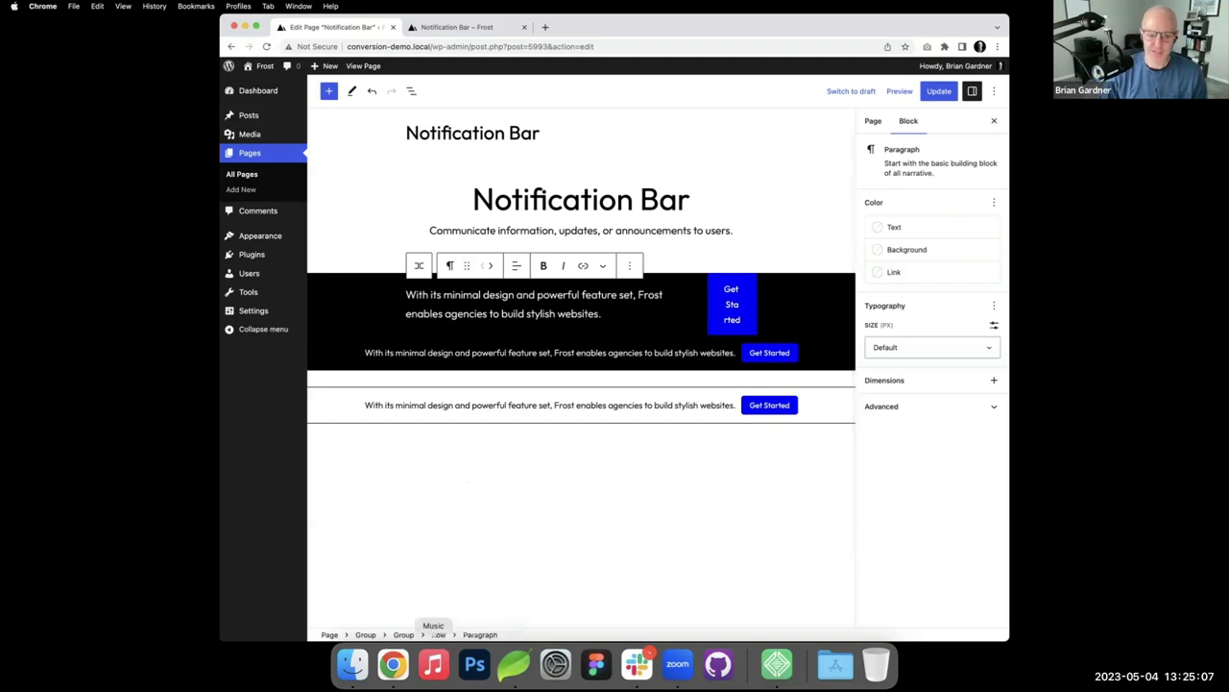
# Step: Set the alignment of the first bar's row to Wide width and update the page
pyautogui.click(438, 634)
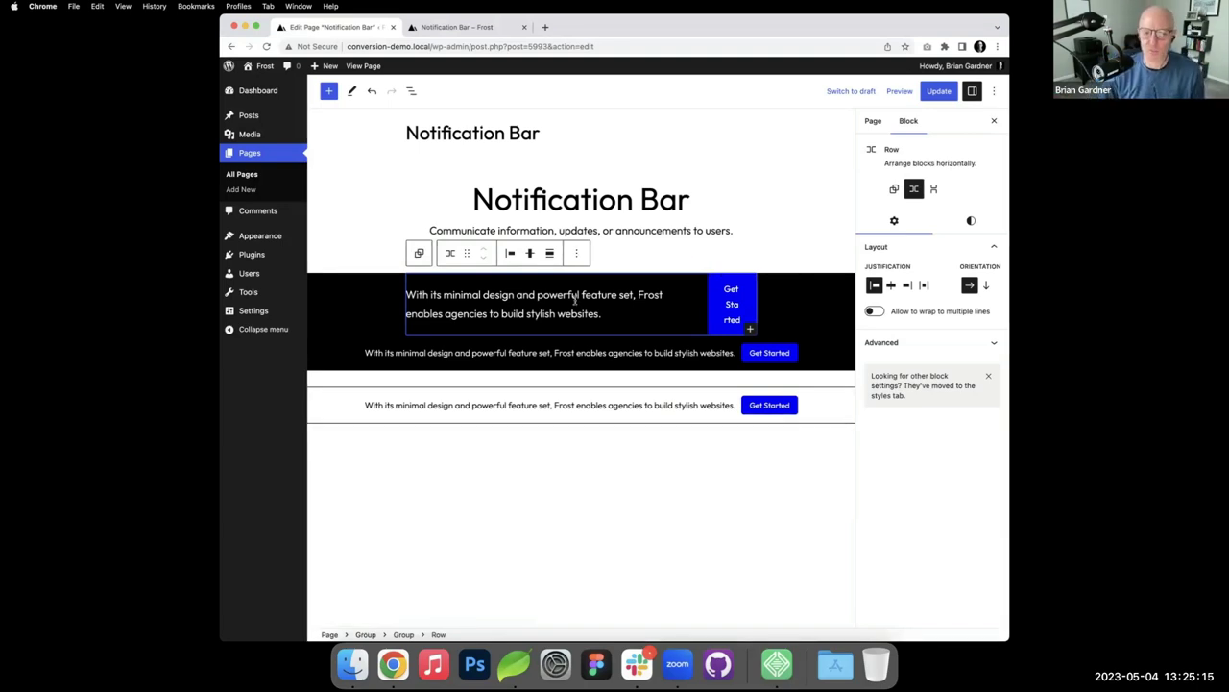
pyautogui.click(549, 252)
pyautogui.click(588, 311)
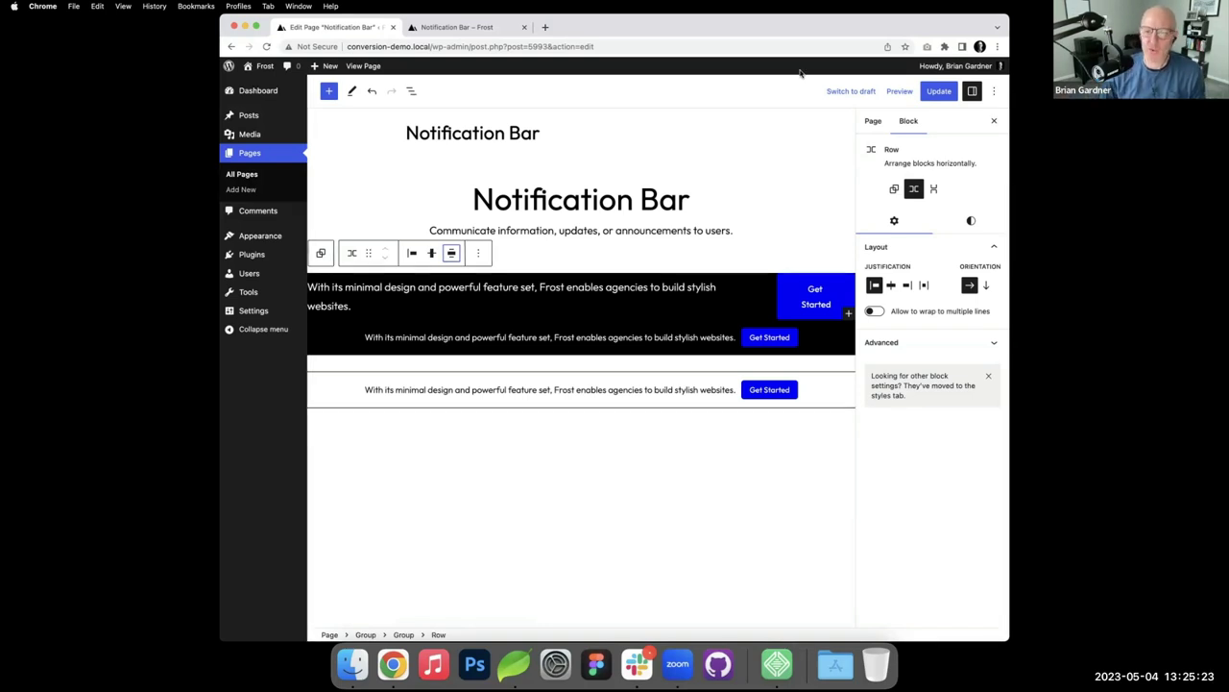
pyautogui.click(938, 91)
# Step: Reload the live Notification Bar page and inspect the markup of the first bar's paragraph
pyautogui.click(476, 29)
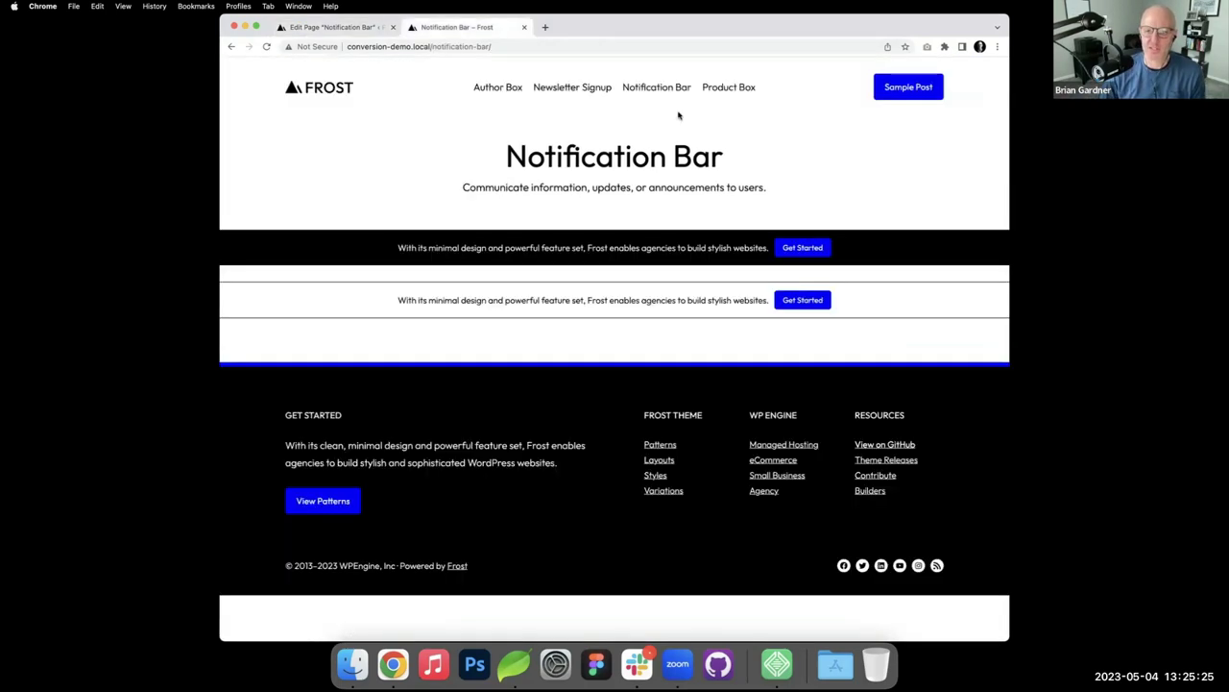
pyautogui.click(667, 88)
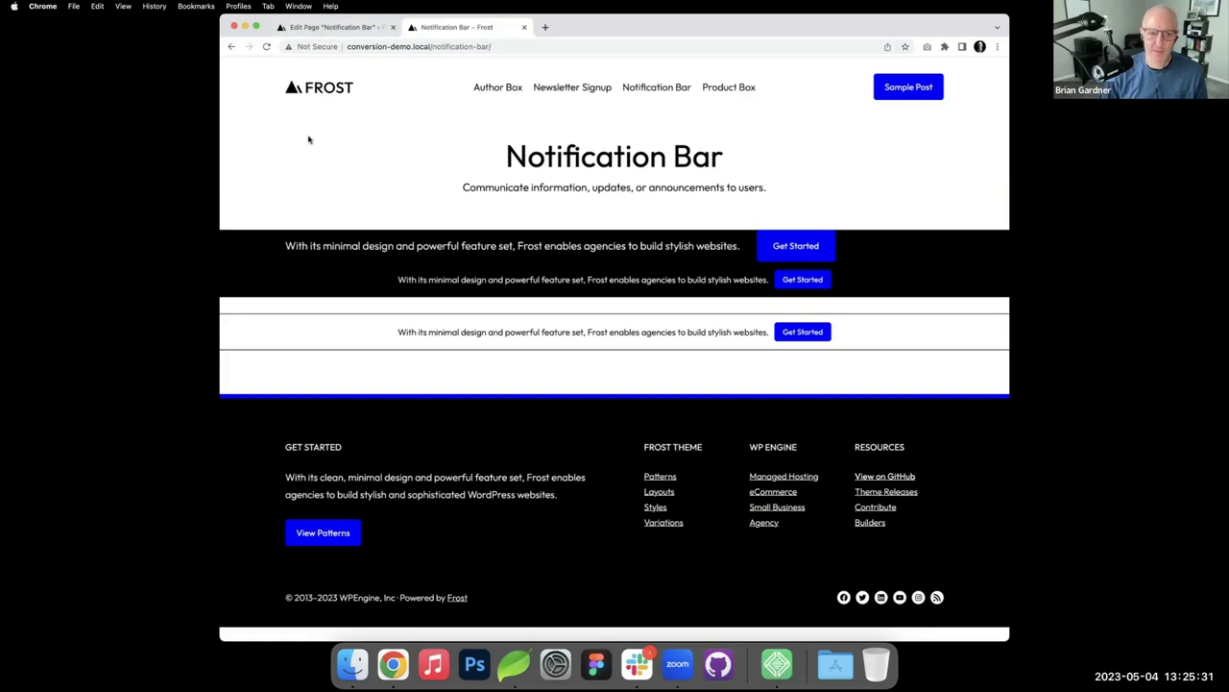
pyautogui.rightClick(407, 247)
pyautogui.click(413, 338)
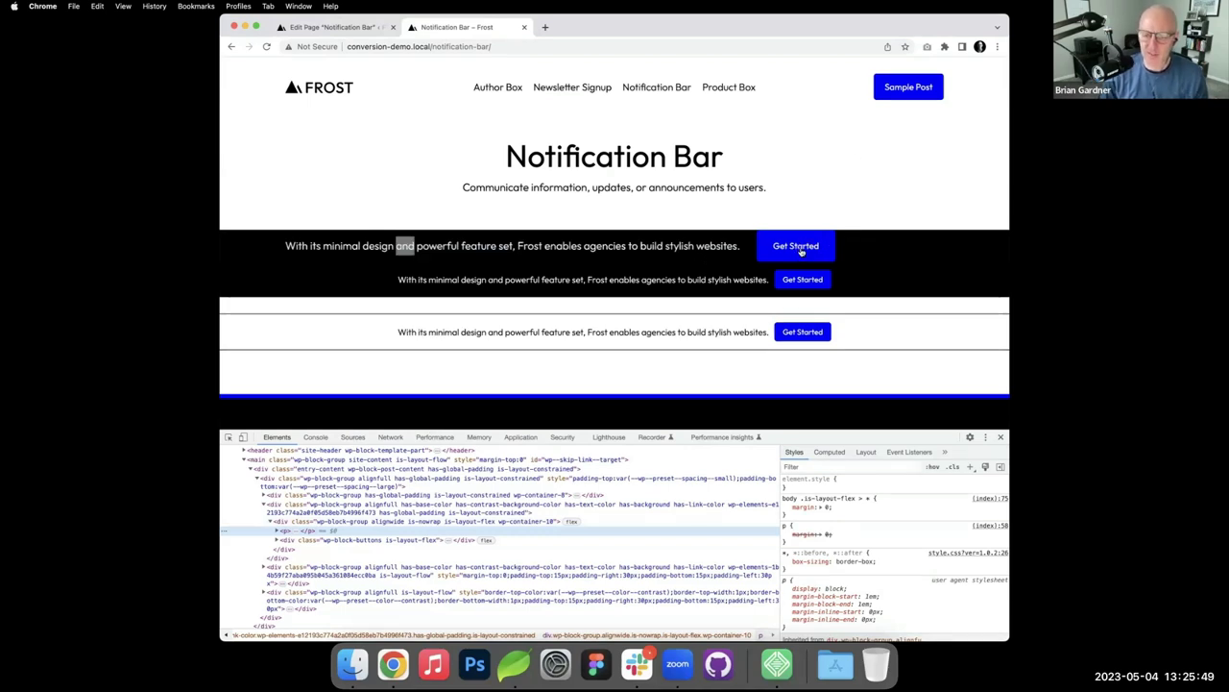
# Step: Return to the page editor and insert a Spacer block between the two black notification bars
pyautogui.click(361, 27)
pyautogui.click(519, 332)
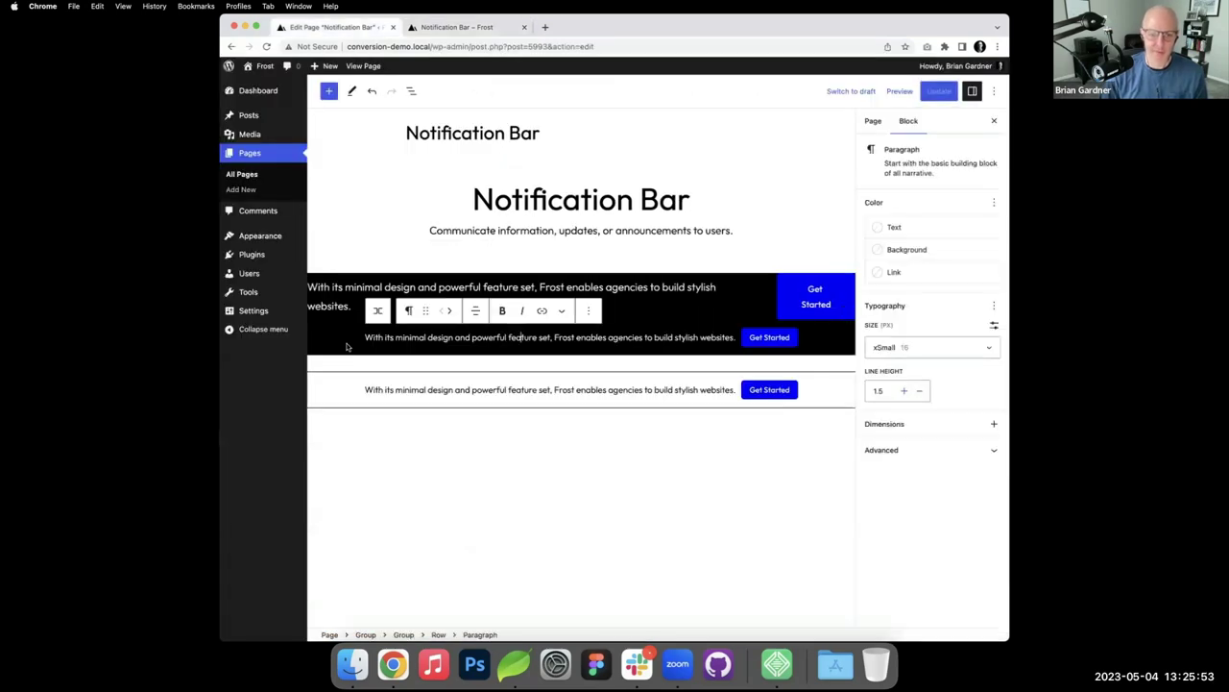
pyautogui.click(404, 634)
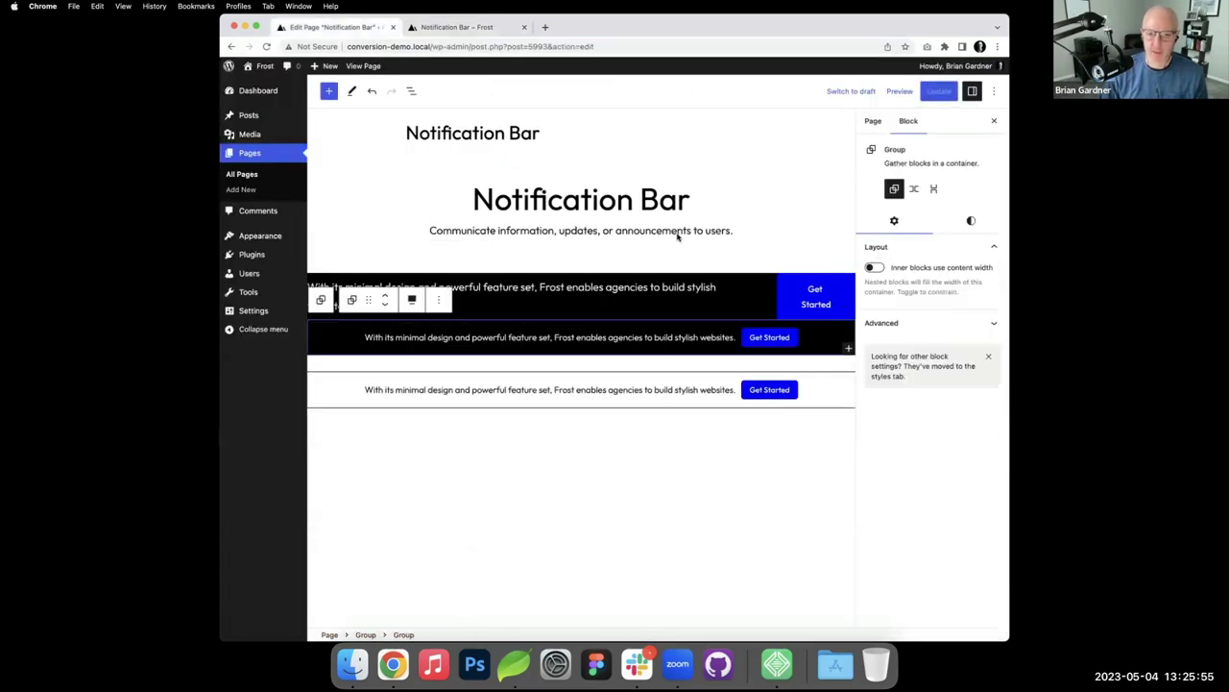
pyautogui.click(743, 230)
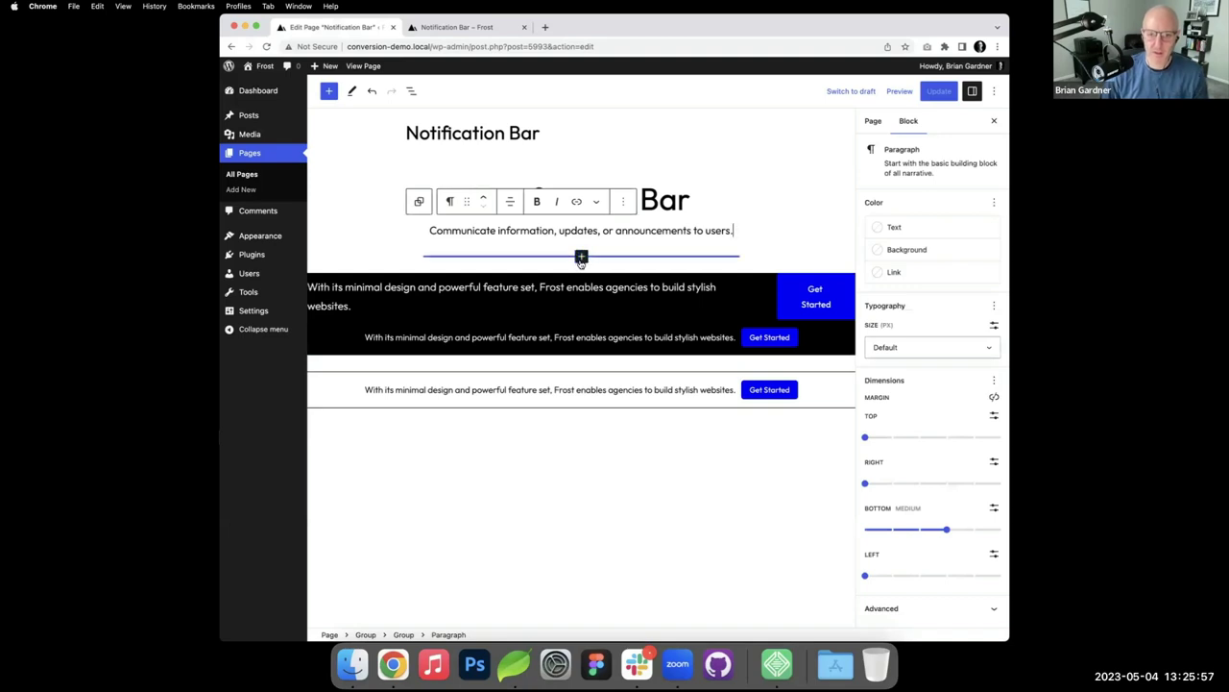
pyautogui.click(581, 256)
pyautogui.write('sp')
pyautogui.click(536, 346)
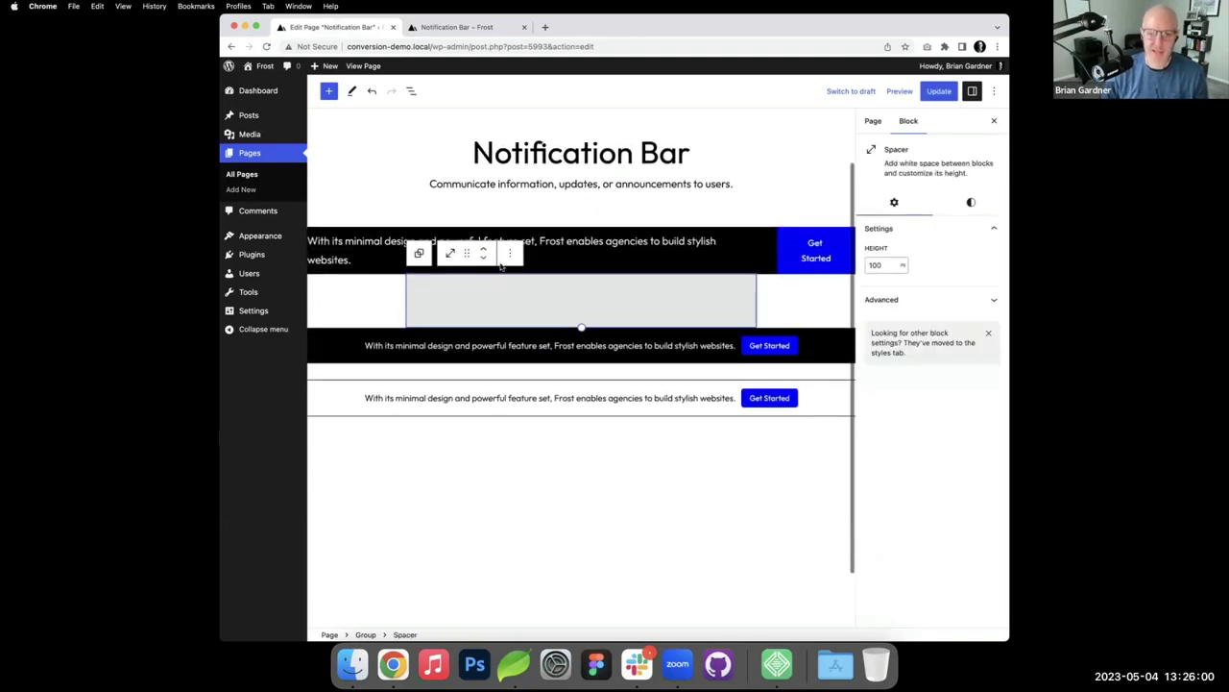
# Step: Unlink the padding of the first bar's full-width group and set its top and bottom padding to xSmall
pyautogui.click(590, 241)
pyautogui.scroll(1, 611, 290)
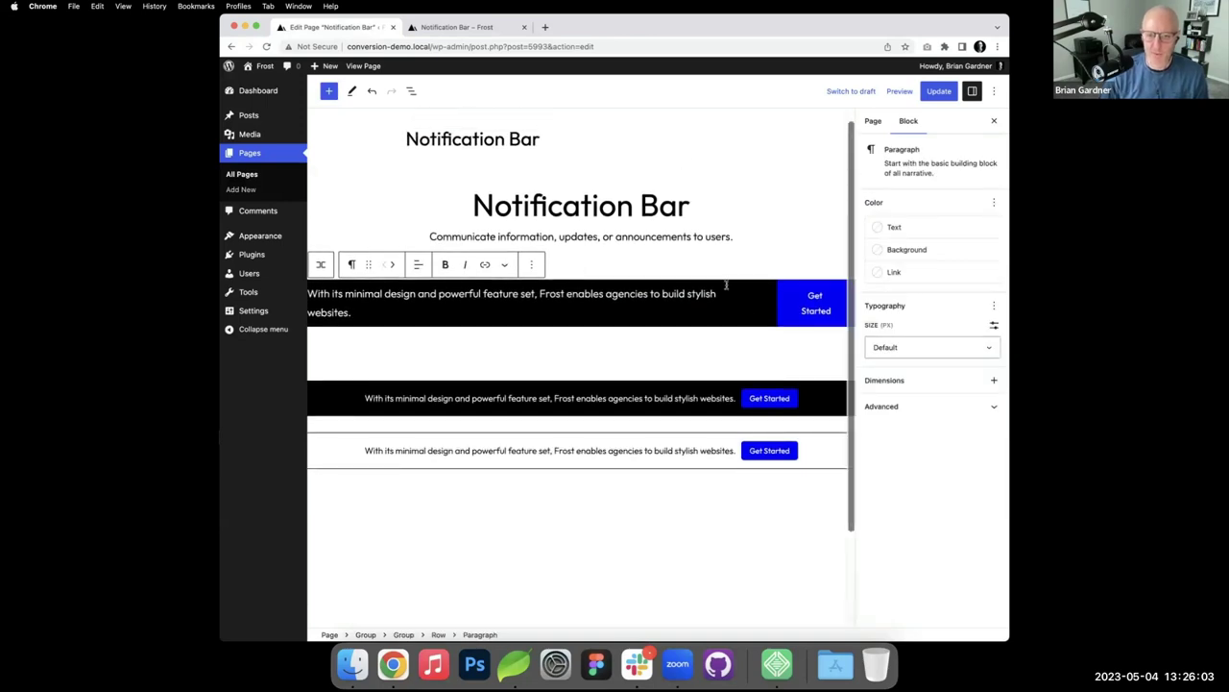
pyautogui.click(404, 635)
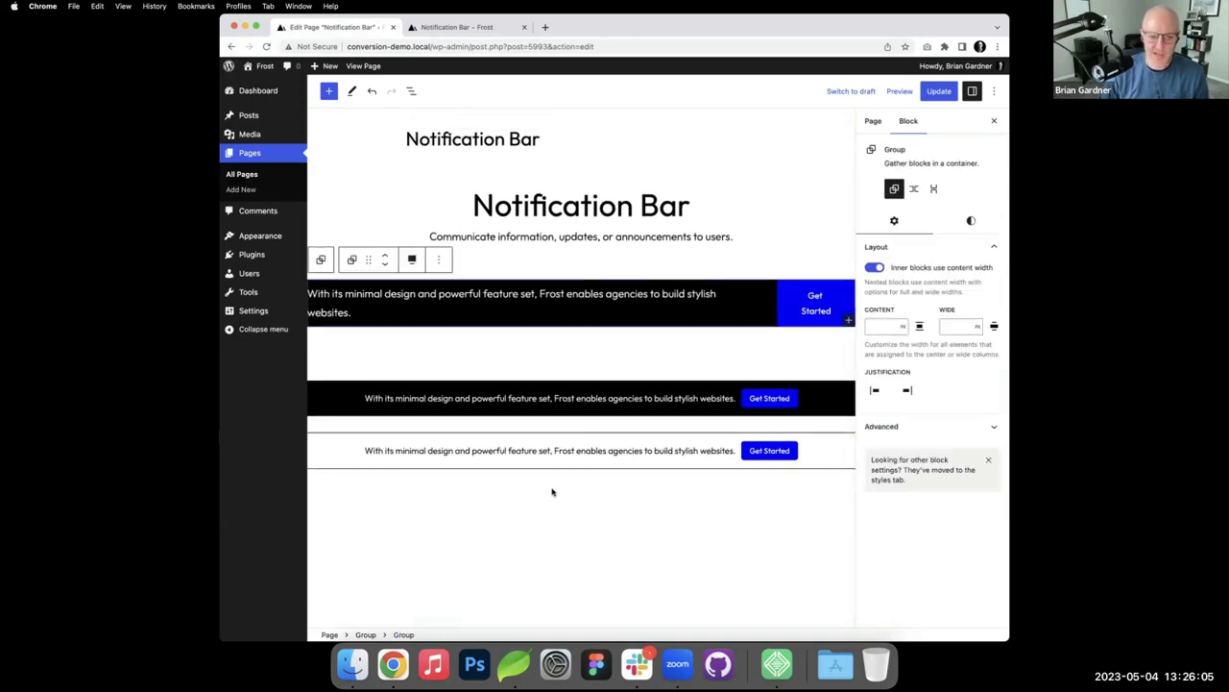
pyautogui.click(971, 220)
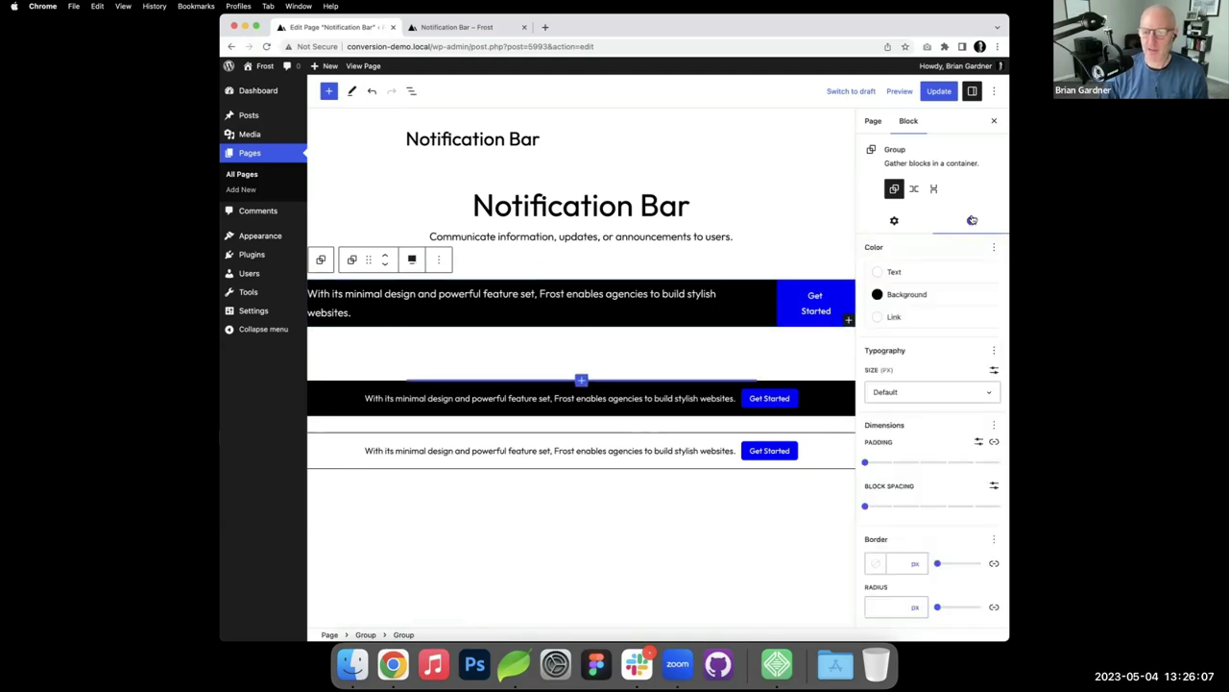
pyautogui.click(994, 442)
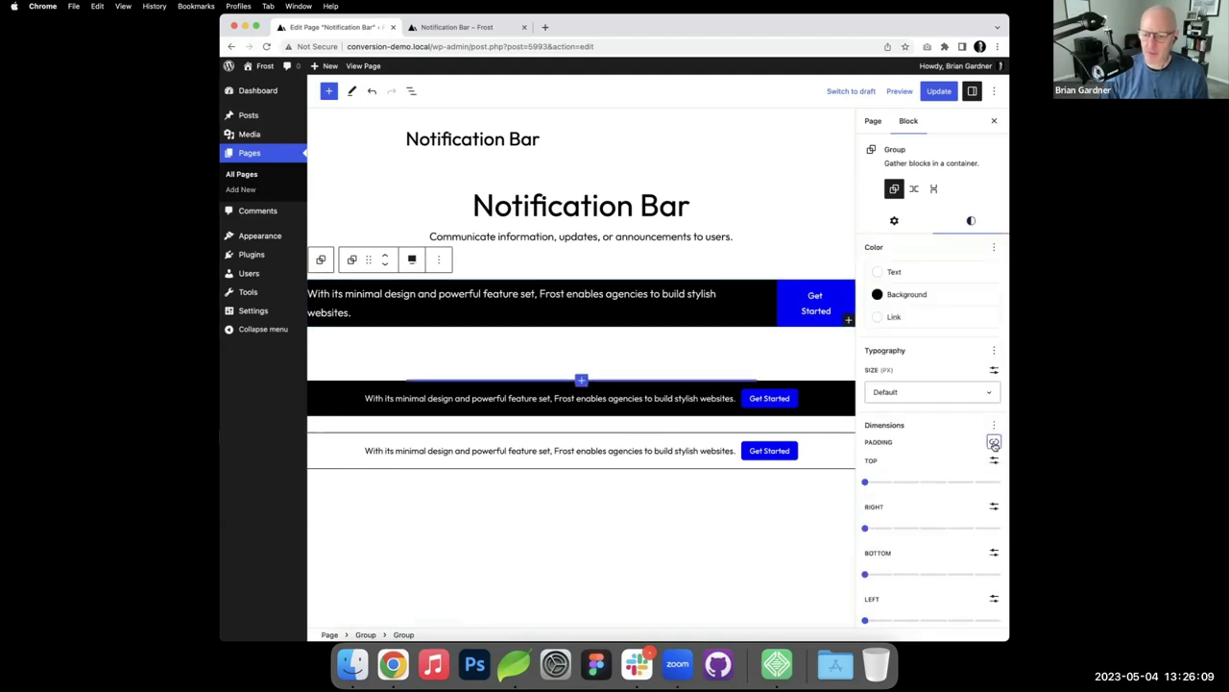
pyautogui.moveTo(865, 481); pyautogui.dragTo(893, 482)
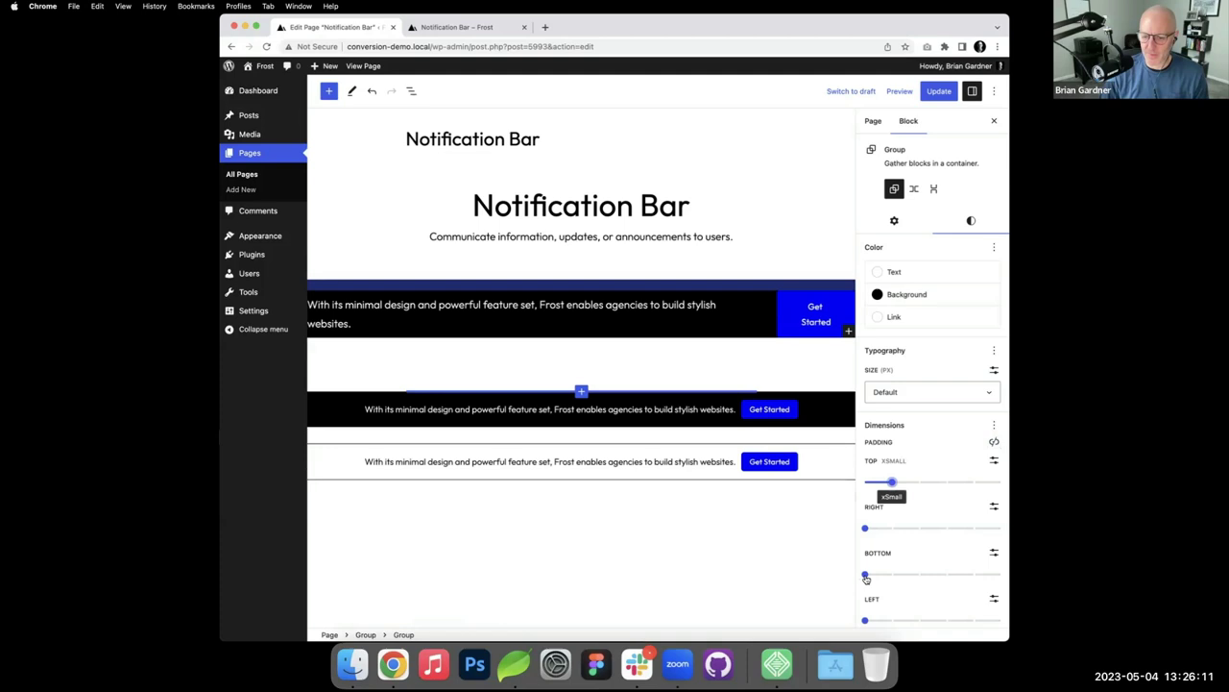
pyautogui.moveTo(867, 575); pyautogui.dragTo(892, 575)
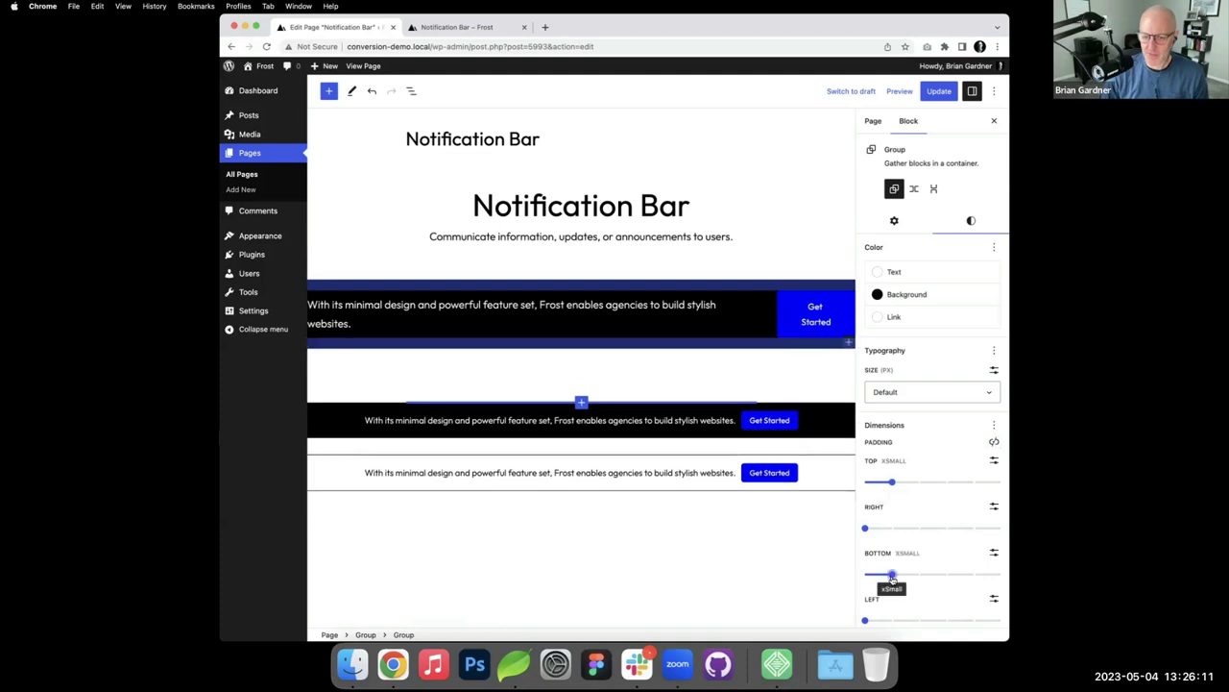
# Step: Check the second bar's paragraph typography and set the first bar's paragraph font size to xSmall
pyautogui.click(539, 420)
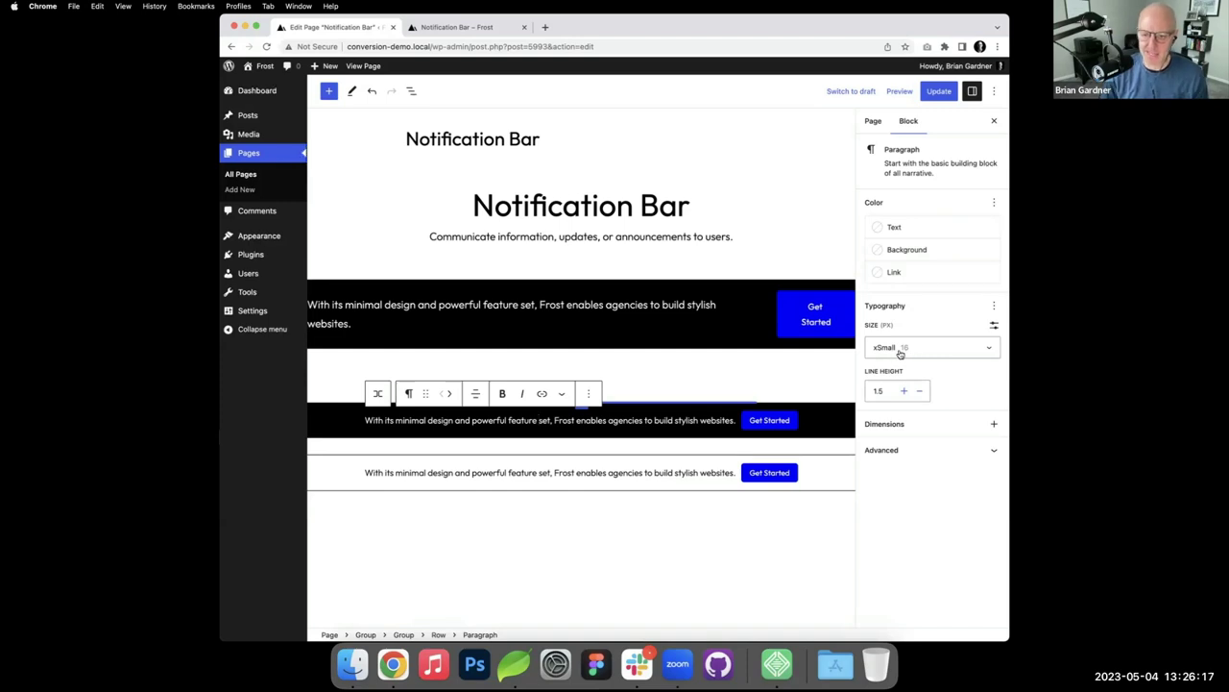
pyautogui.click(704, 304)
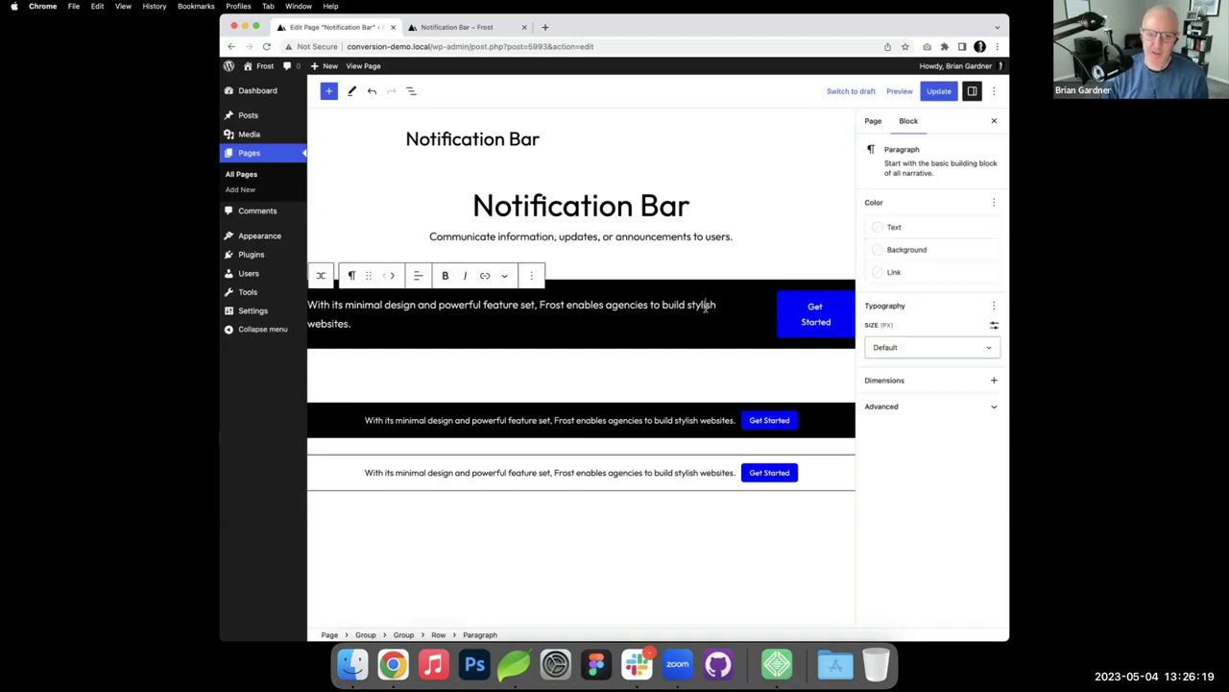
pyautogui.click(991, 349)
pyautogui.click(970, 403)
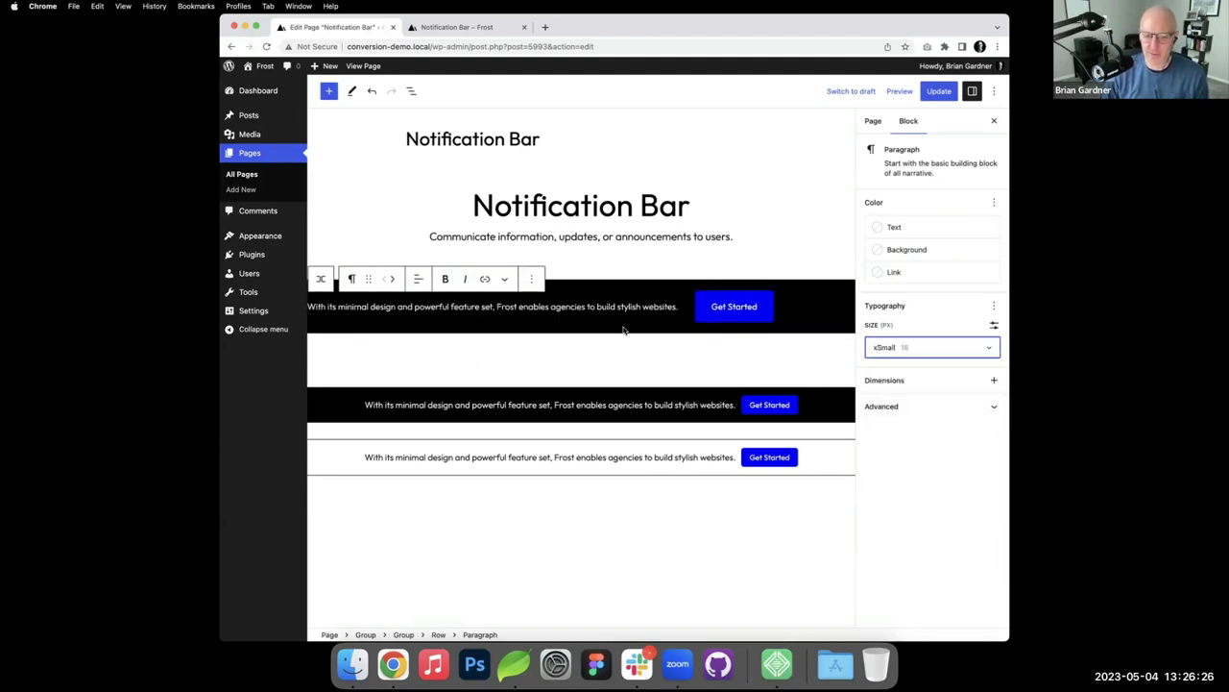
# Step: Using the second bar's button as reference, set the first bar's Get Started button padding to 5 px vertical and Small horizontal
pyautogui.click(773, 403)
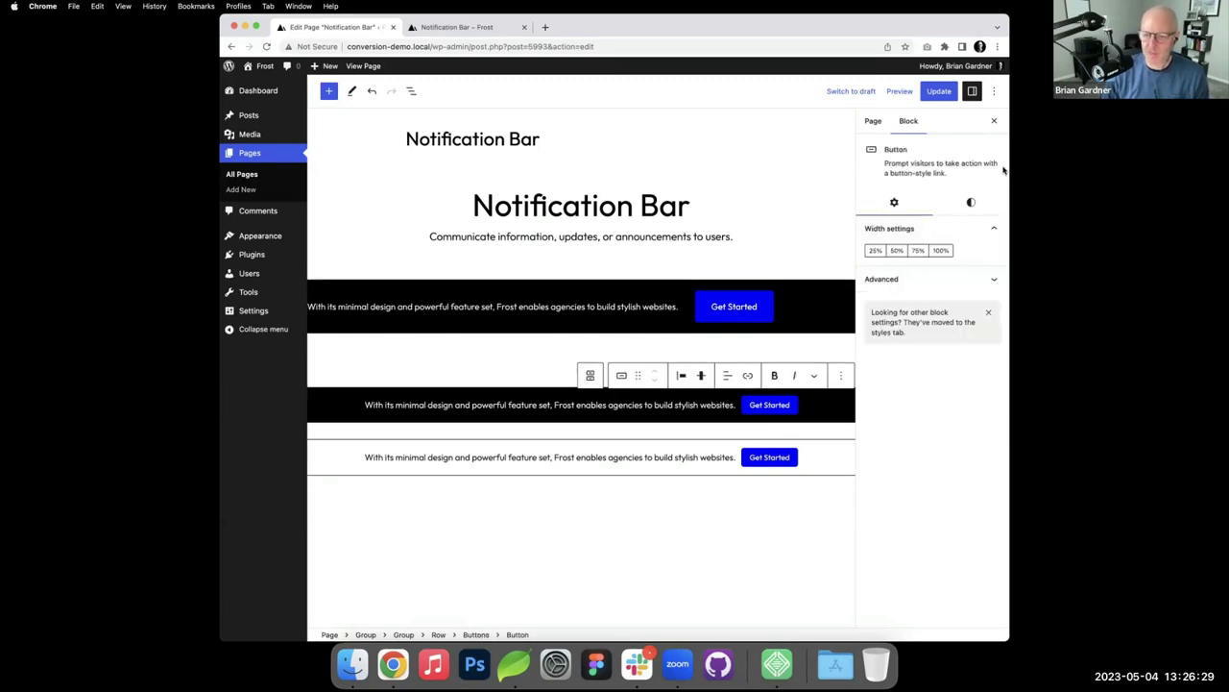
pyautogui.click(968, 205)
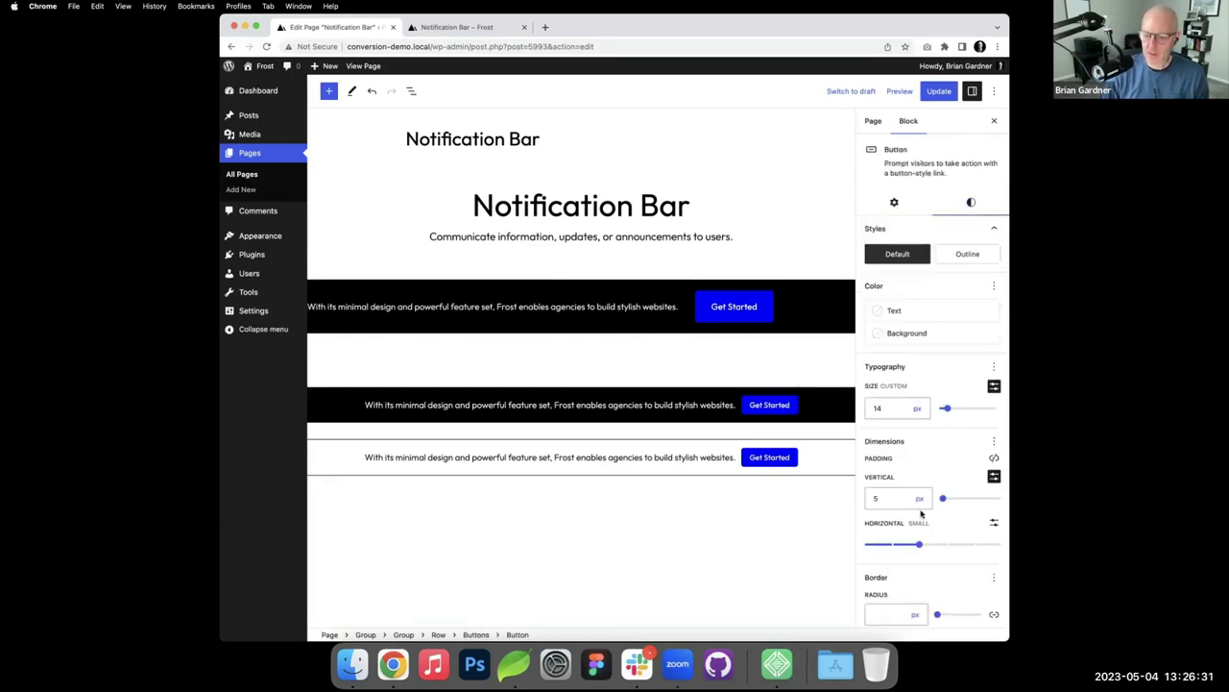
pyautogui.scroll(-1, 927, 494)
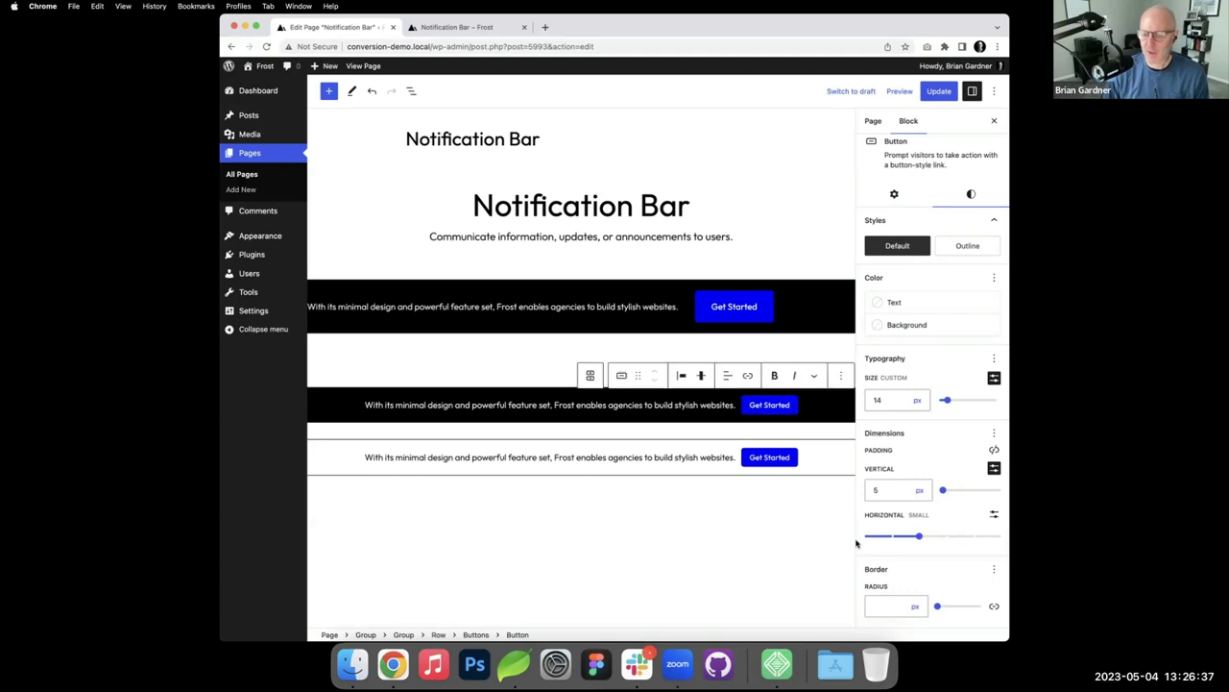
pyautogui.click(756, 306)
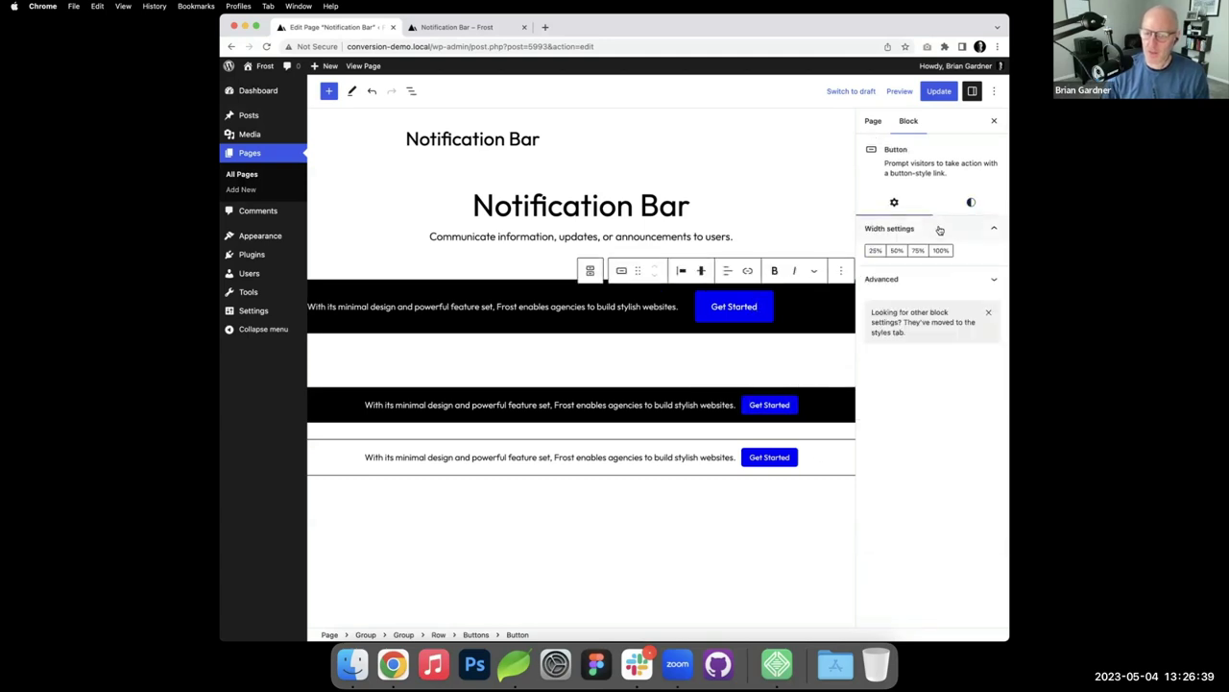
pyautogui.click(971, 202)
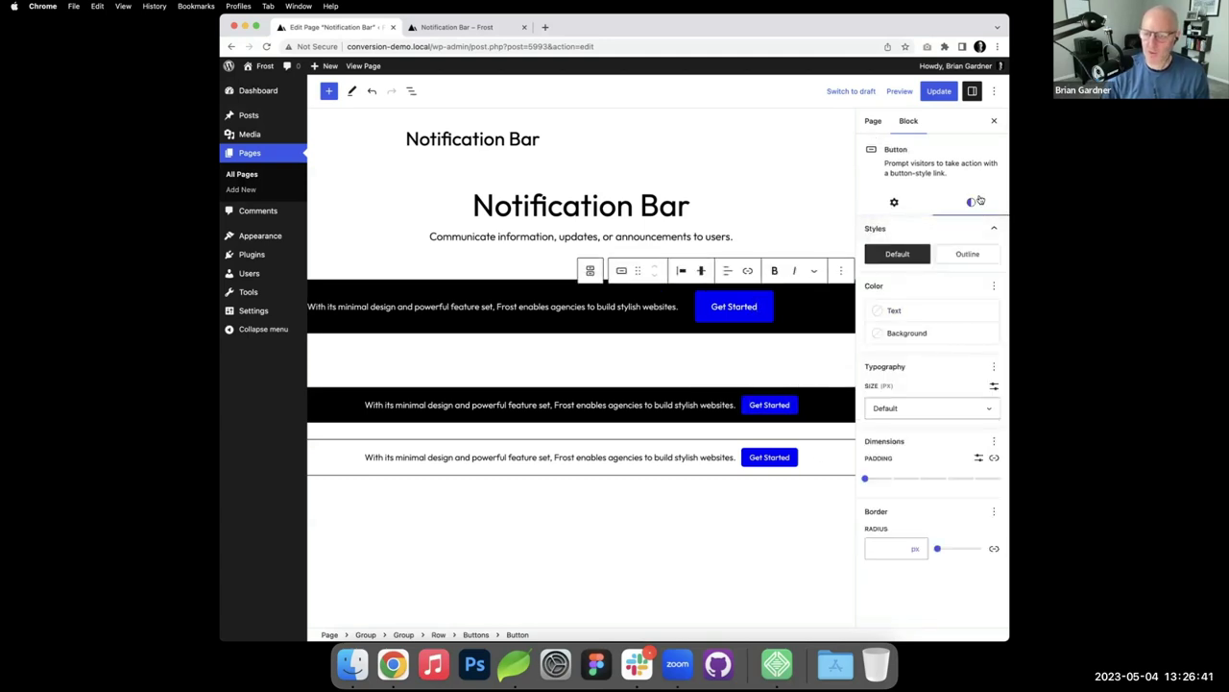
pyautogui.click(995, 460)
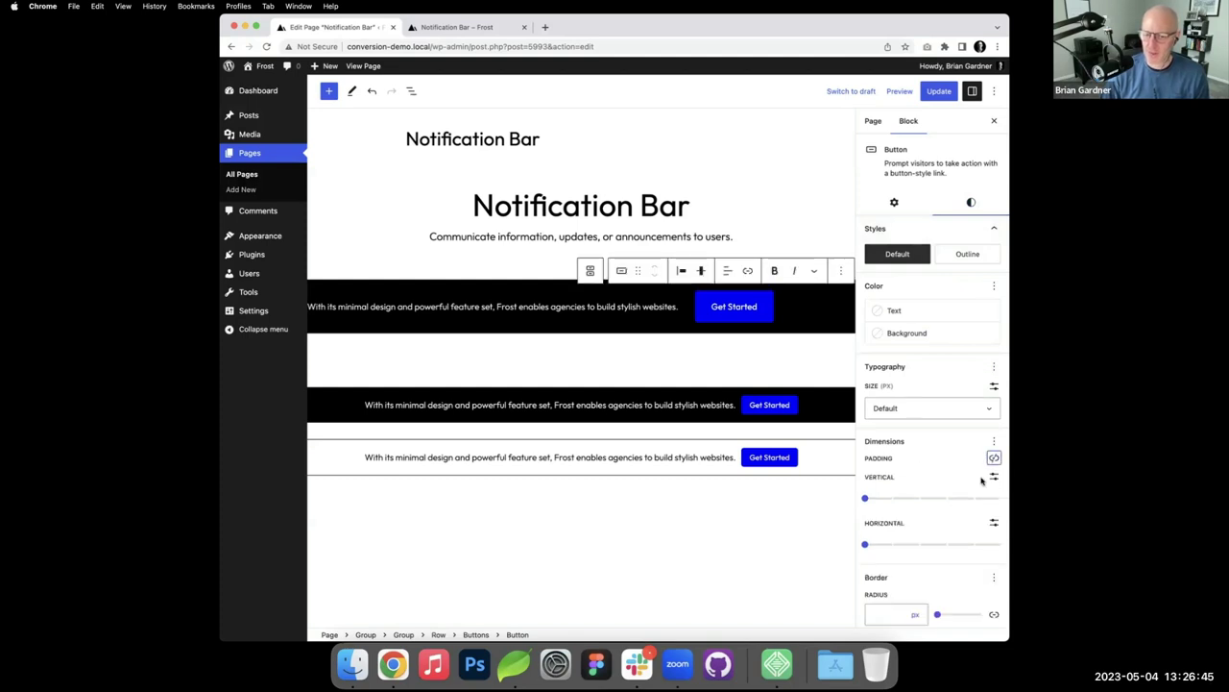
pyautogui.moveTo(865, 501); pyautogui.dragTo(891, 500)
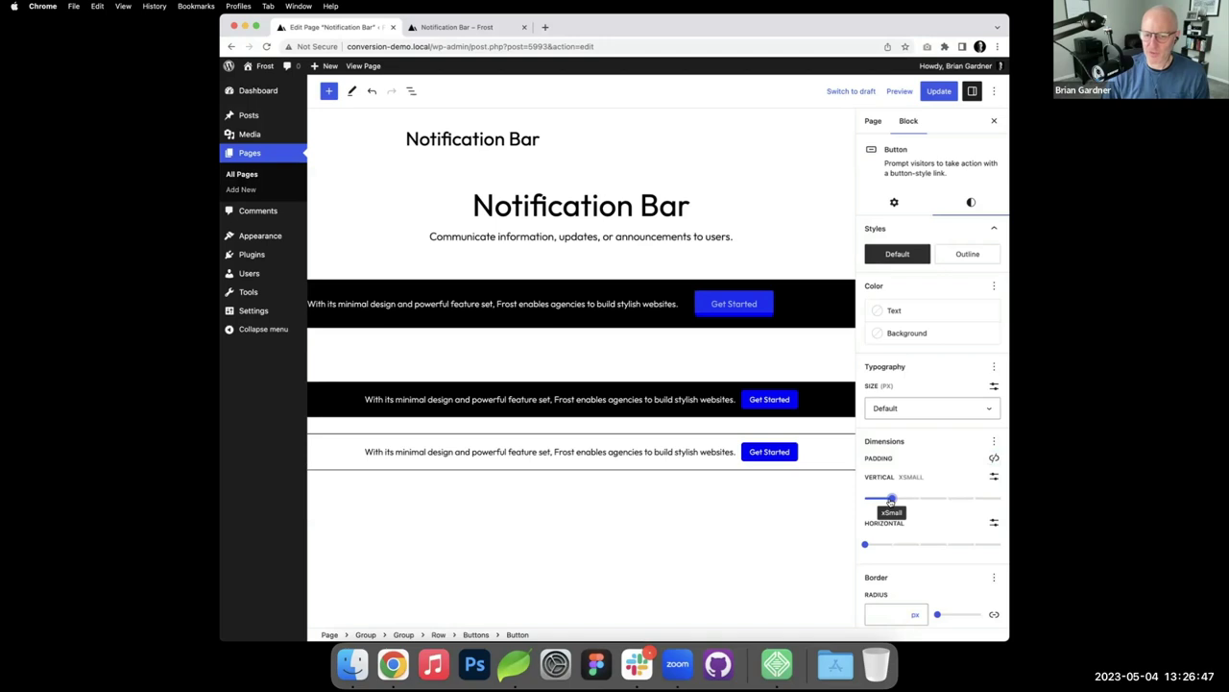
pyautogui.click(994, 477)
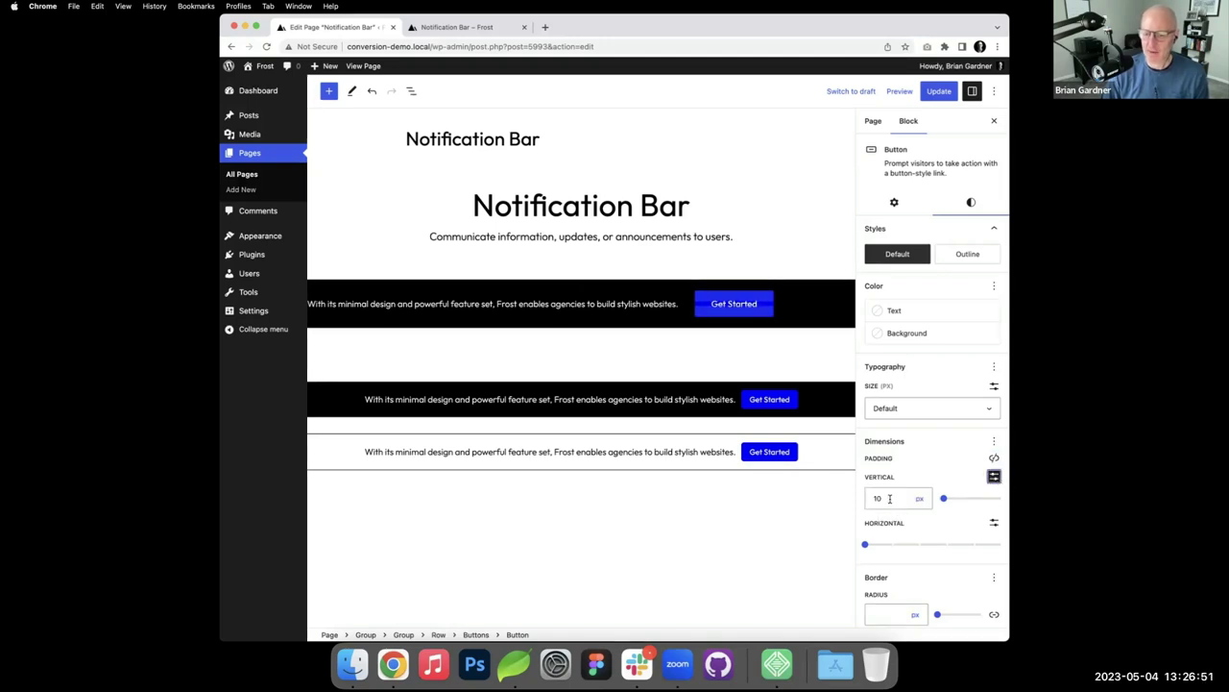
pyautogui.moveTo(889, 498); pyautogui.dragTo(866, 499)
pyautogui.write('5')
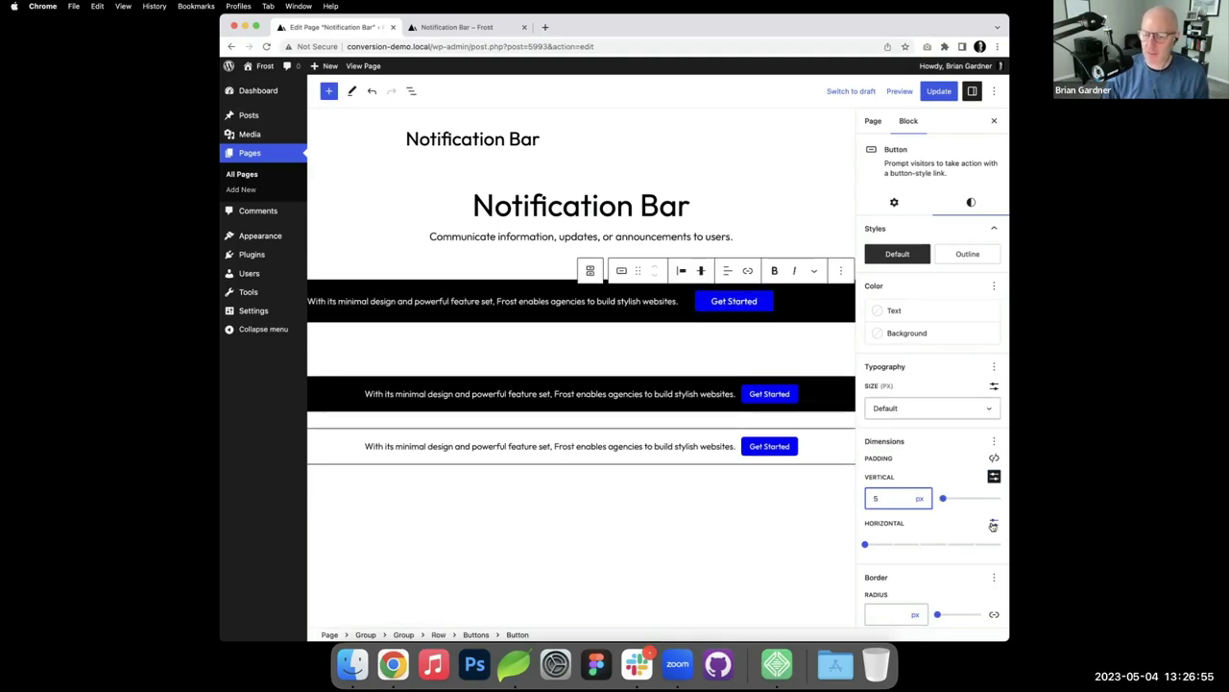
pyautogui.moveTo(868, 544); pyautogui.dragTo(919, 544)
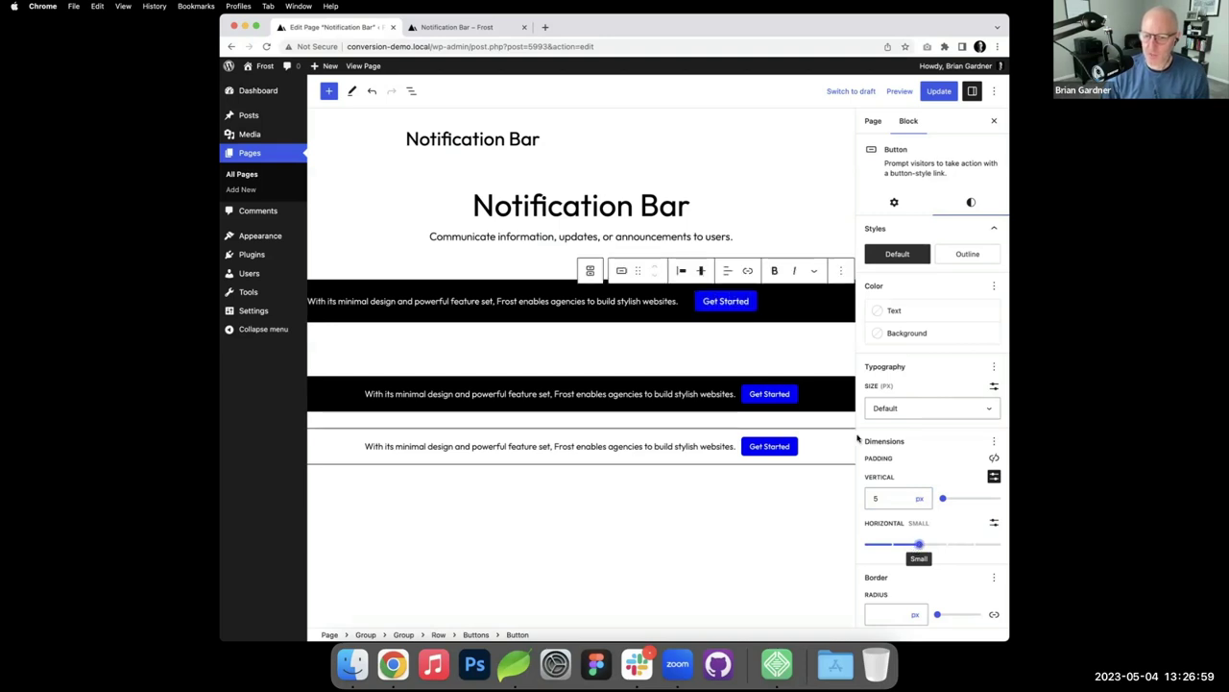
# Step: Using the second bar's button typography as reference, set the first bar's Get Started button to a custom font size of 14 px
pyautogui.click(769, 394)
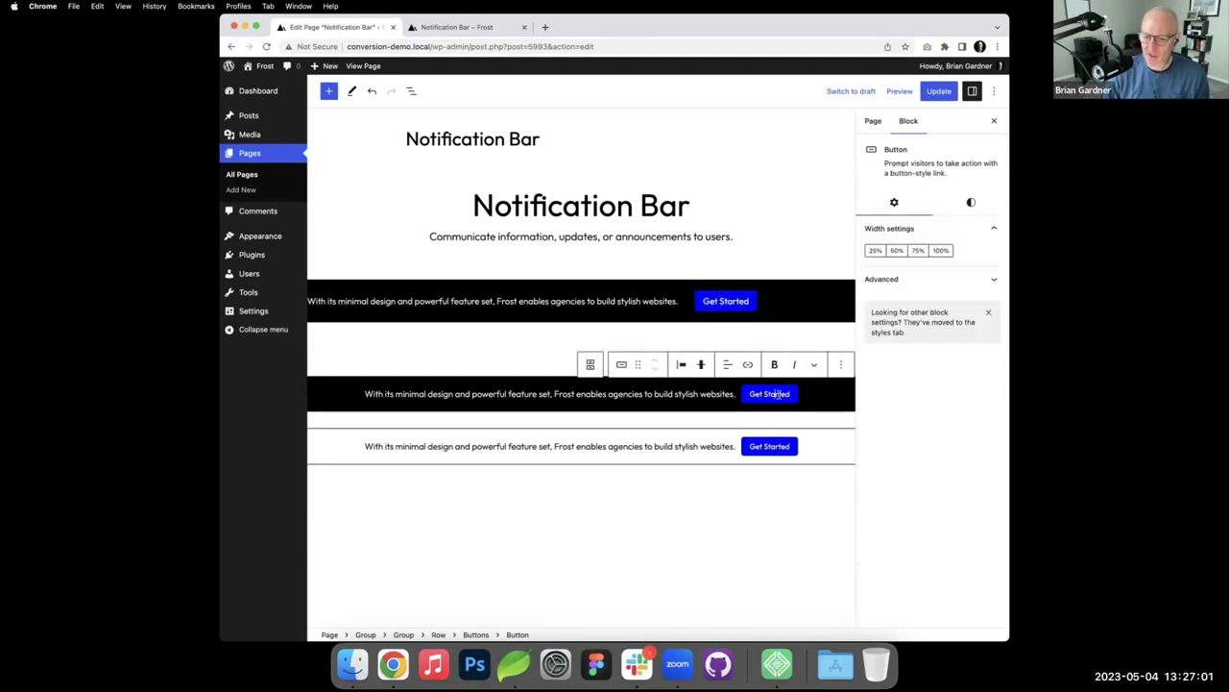
pyautogui.click(971, 202)
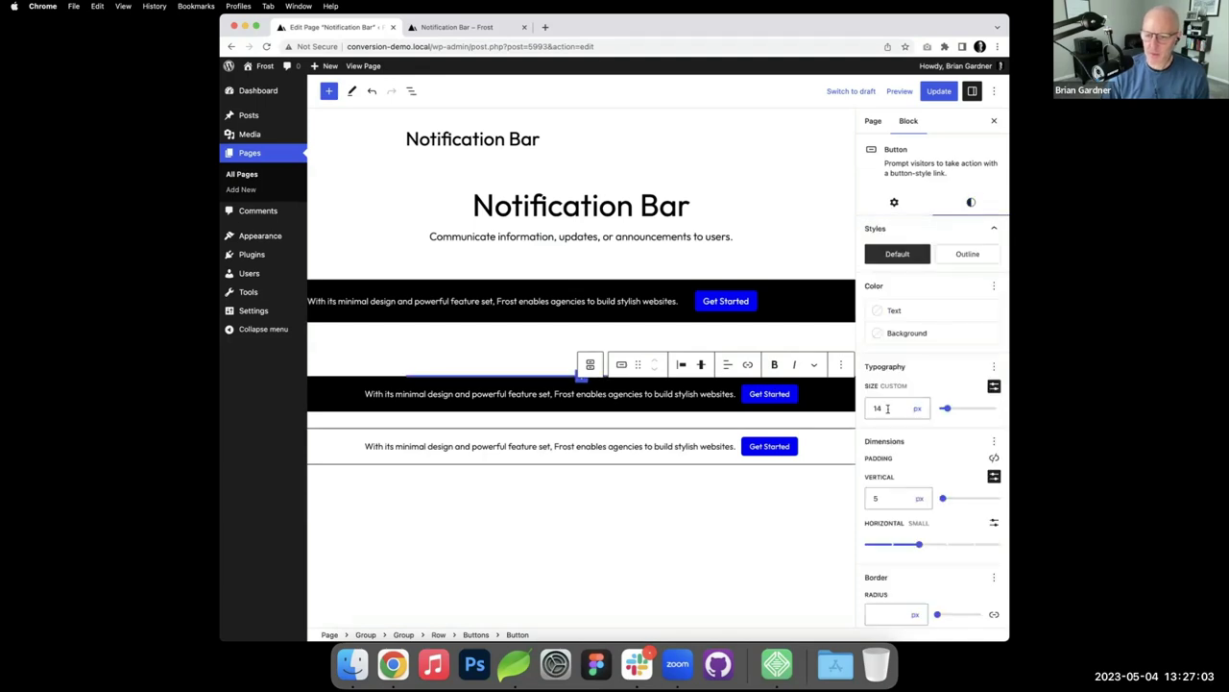
pyautogui.click(741, 304)
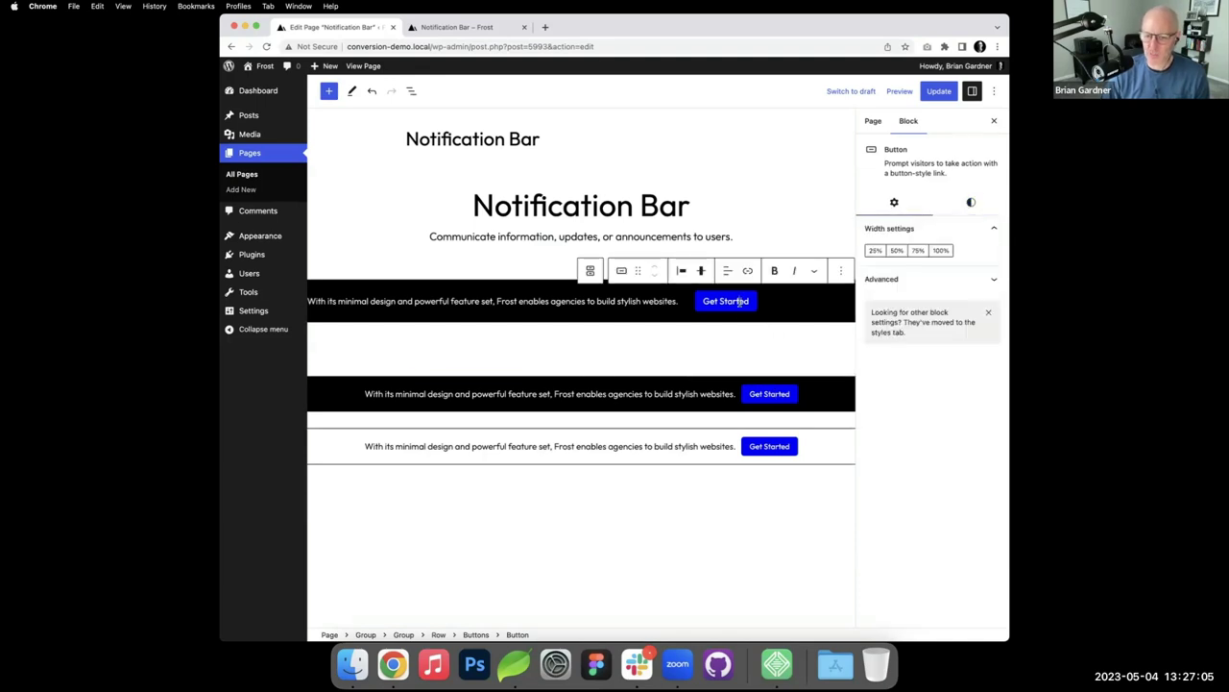
pyautogui.click(971, 202)
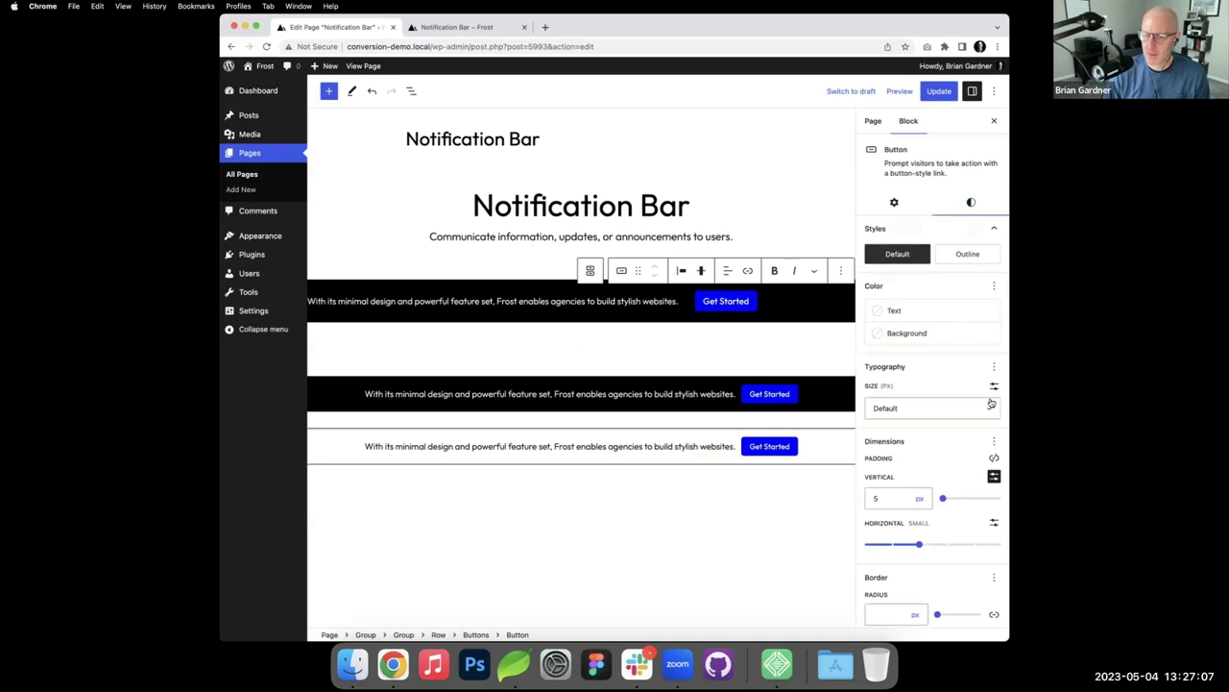
pyautogui.click(994, 386)
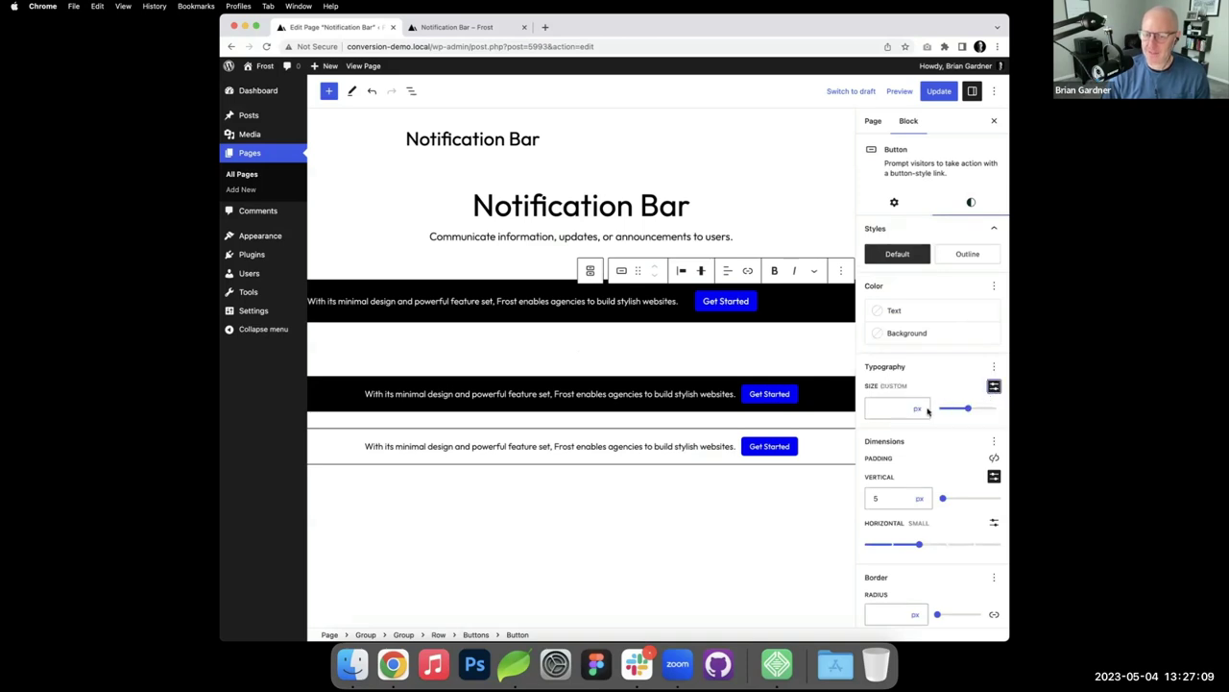
pyautogui.click(888, 408)
pyautogui.write('14')
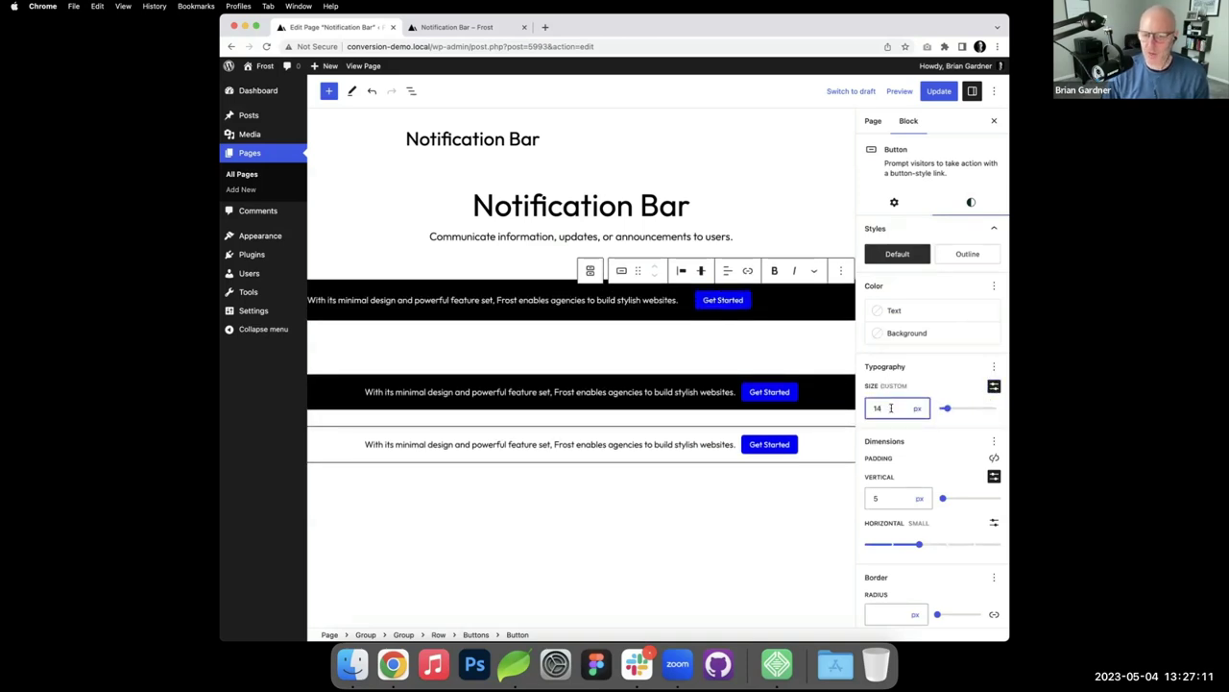
# Step: Save the page changes and reload the live Notification Bar page to compare the bars
pyautogui.click(939, 91)
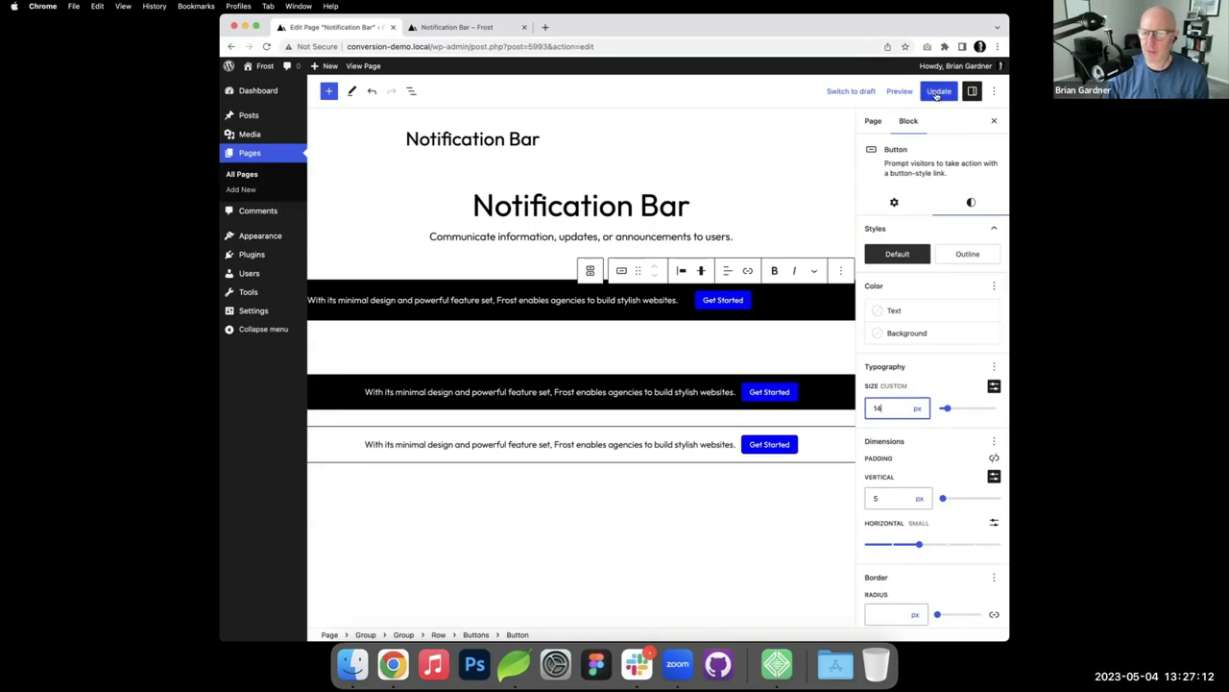
pyautogui.click(474, 29)
pyautogui.press('super+r')
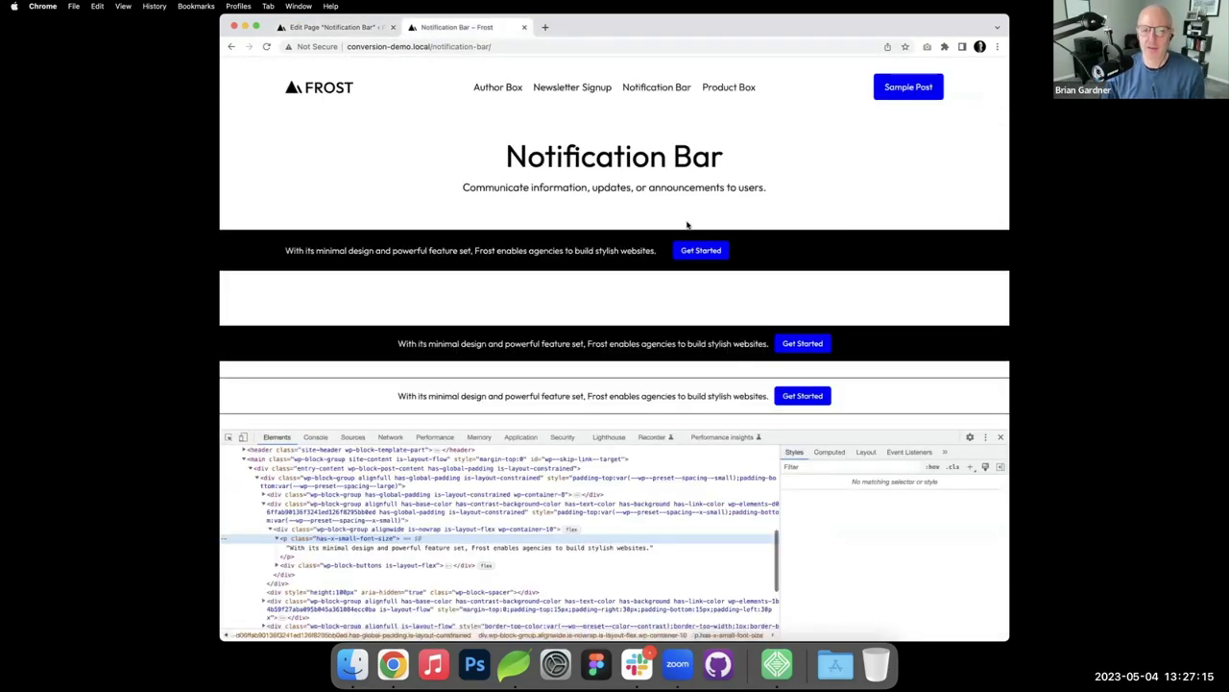
pyautogui.scroll(-1, 687, 225)
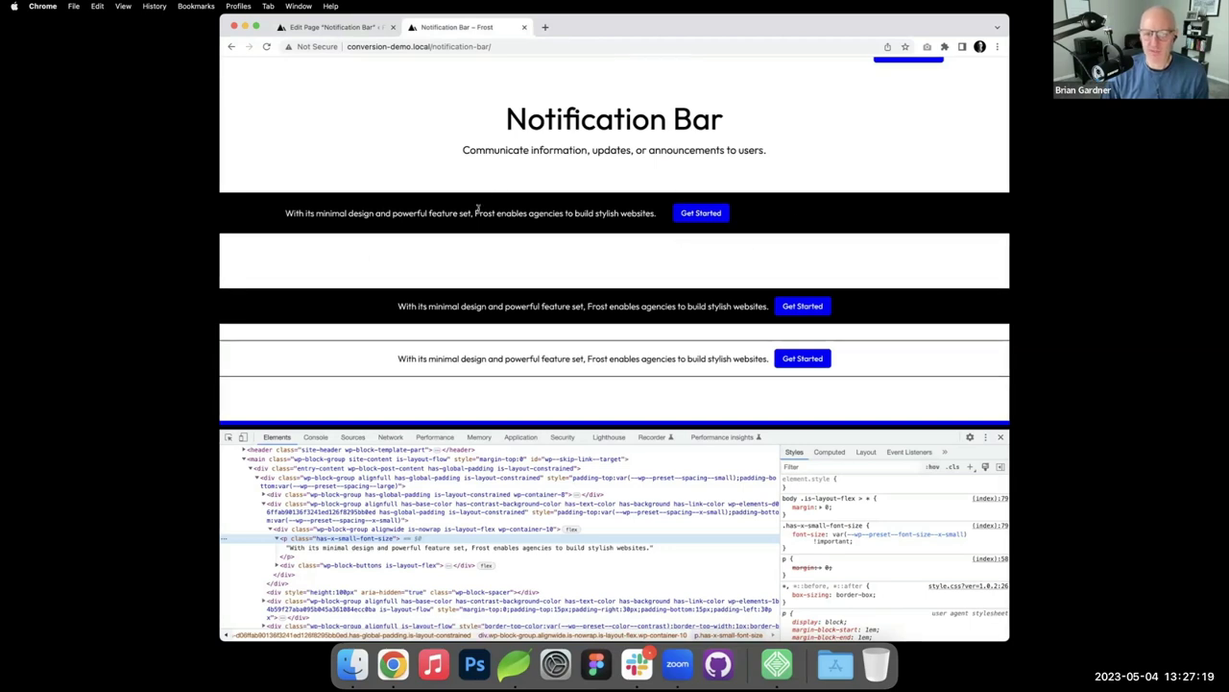
pyautogui.scroll(1, 726, 306)
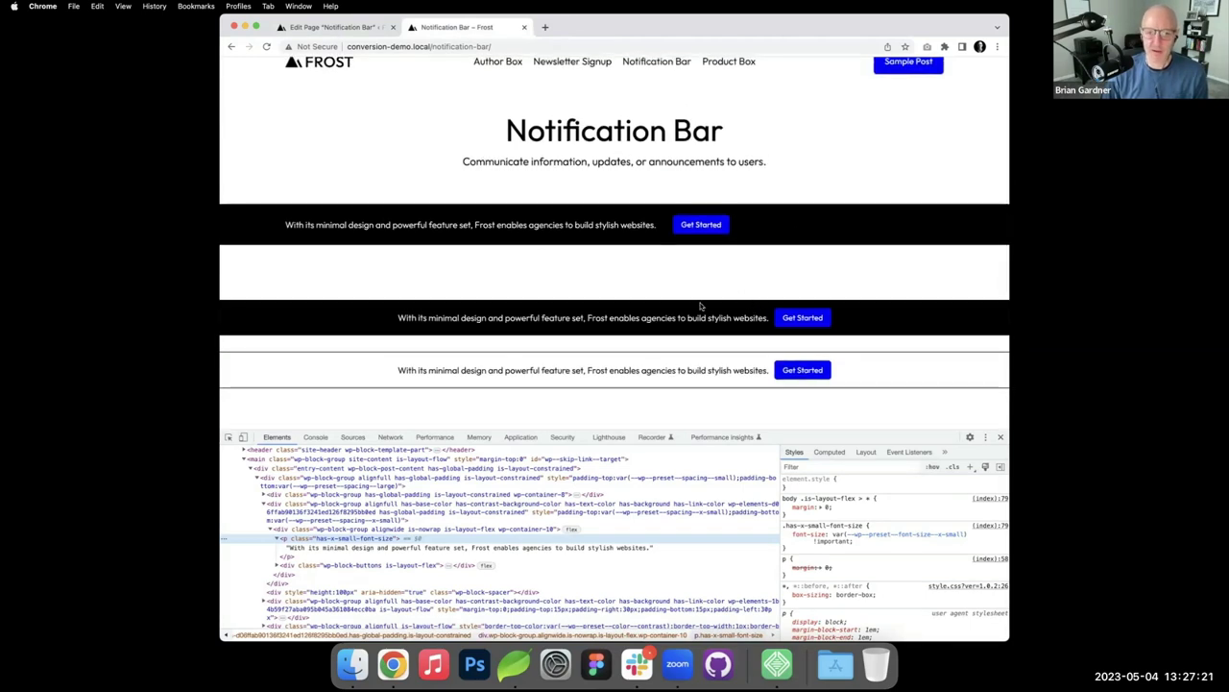
# Step: Return to the page editor and check the padding values of the second black bar's group
pyautogui.click(351, 27)
pyautogui.click(693, 384)
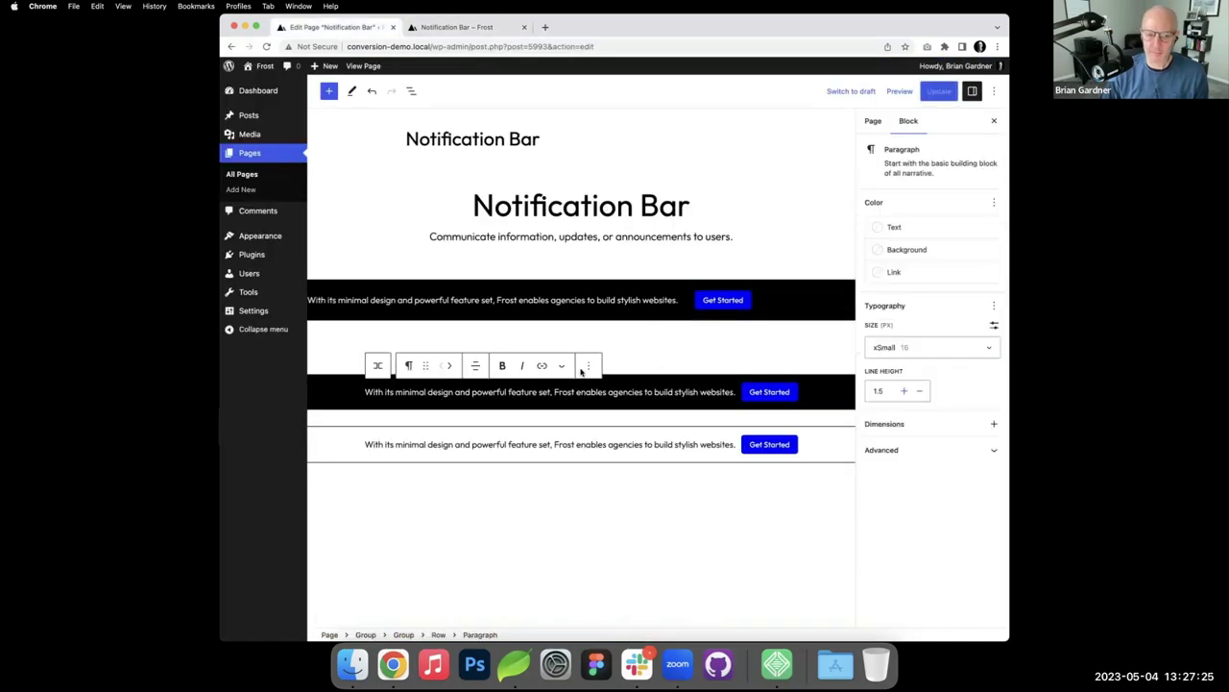
pyautogui.click(406, 636)
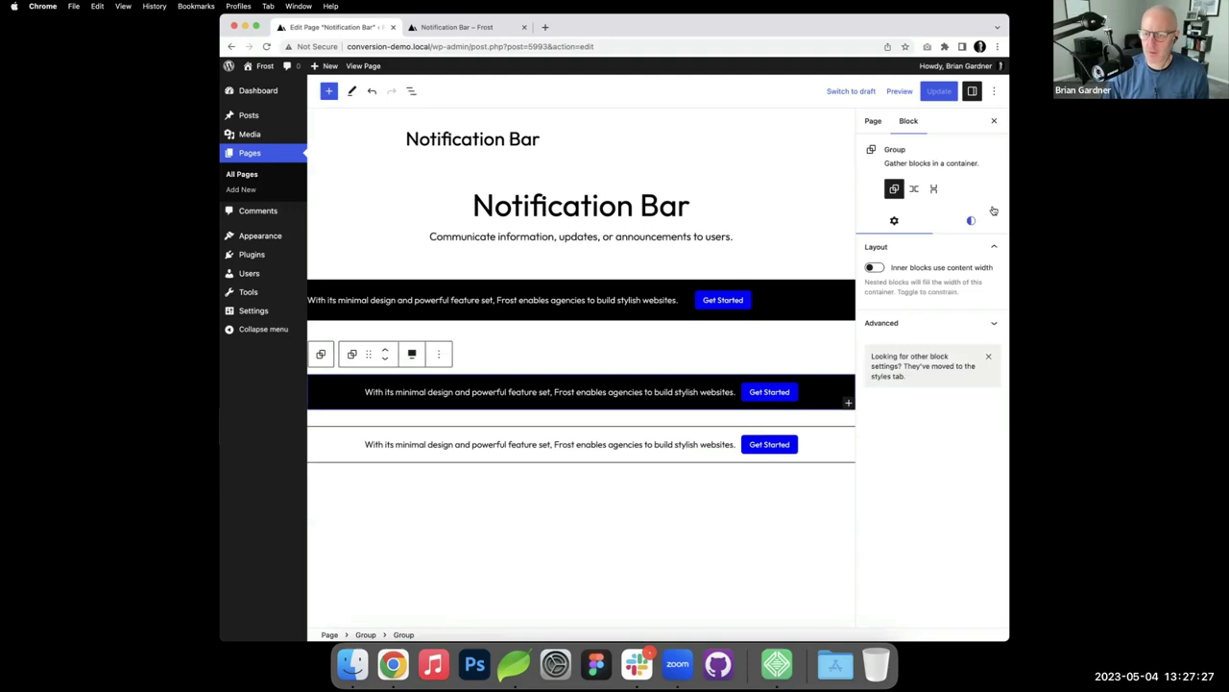
pyautogui.click(971, 221)
pyautogui.scroll(-3, 900, 482)
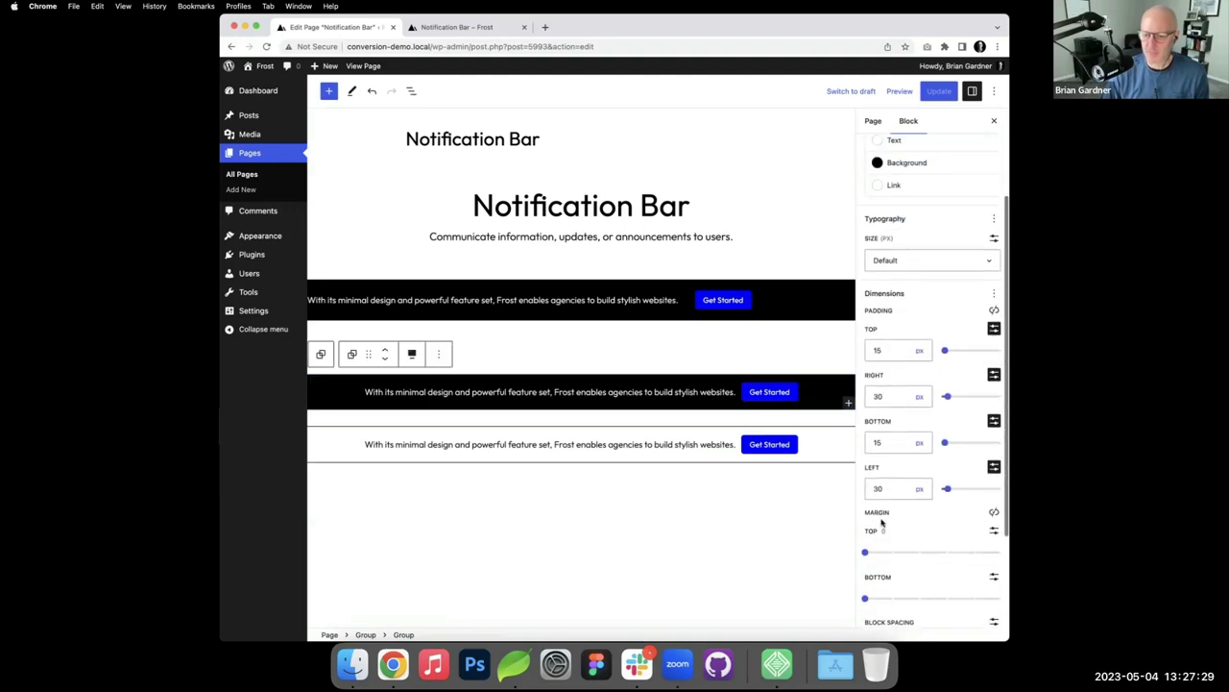
# Step: Set custom top and bottom padding of 15 px on the first black bar's group
pyautogui.click(793, 285)
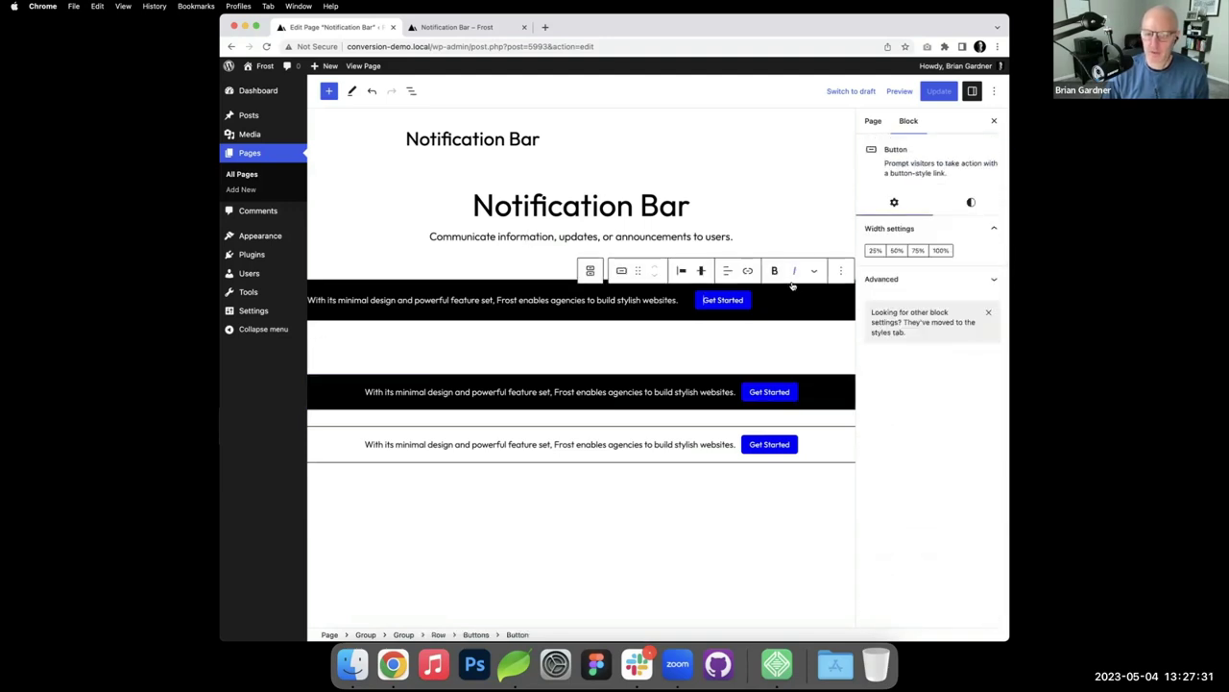
pyautogui.click(403, 635)
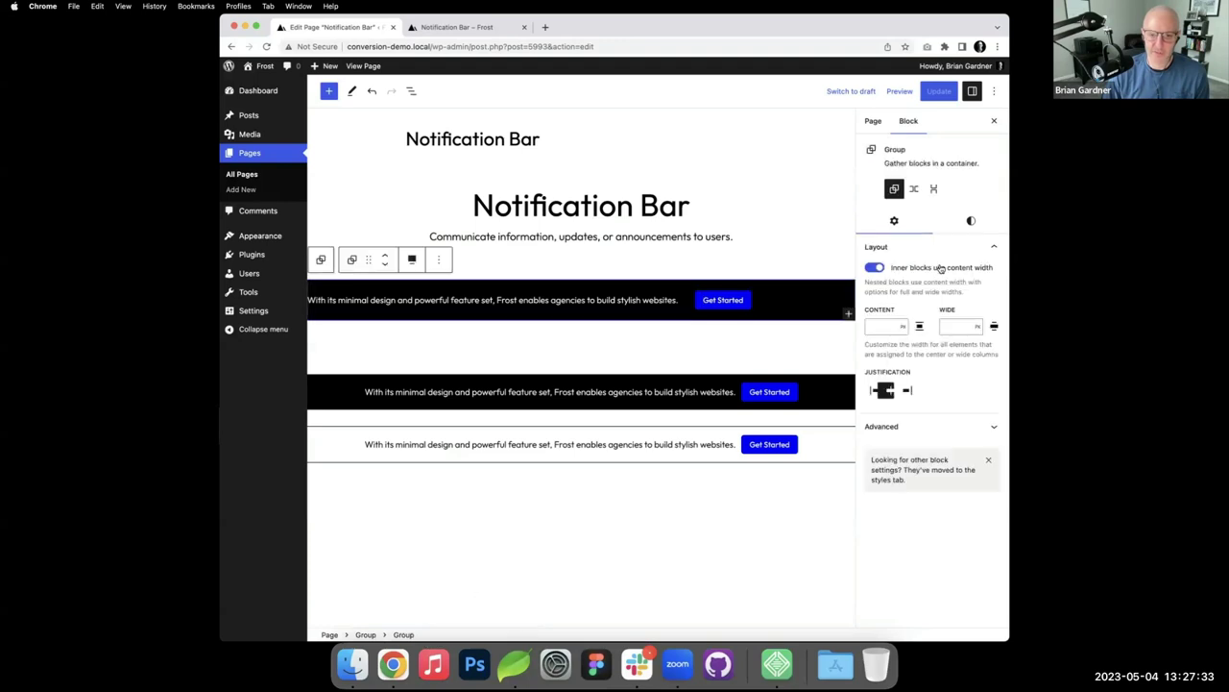
pyautogui.click(971, 221)
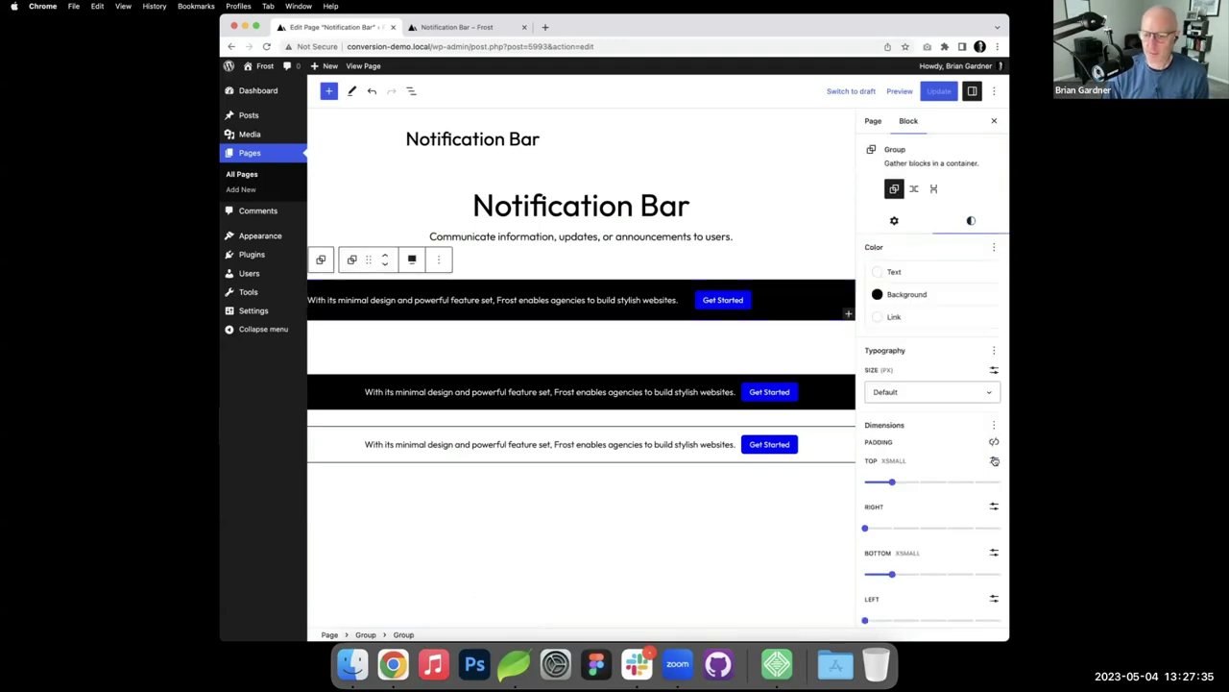
pyautogui.click(994, 462)
pyautogui.moveTo(888, 482); pyautogui.dragTo(863, 483)
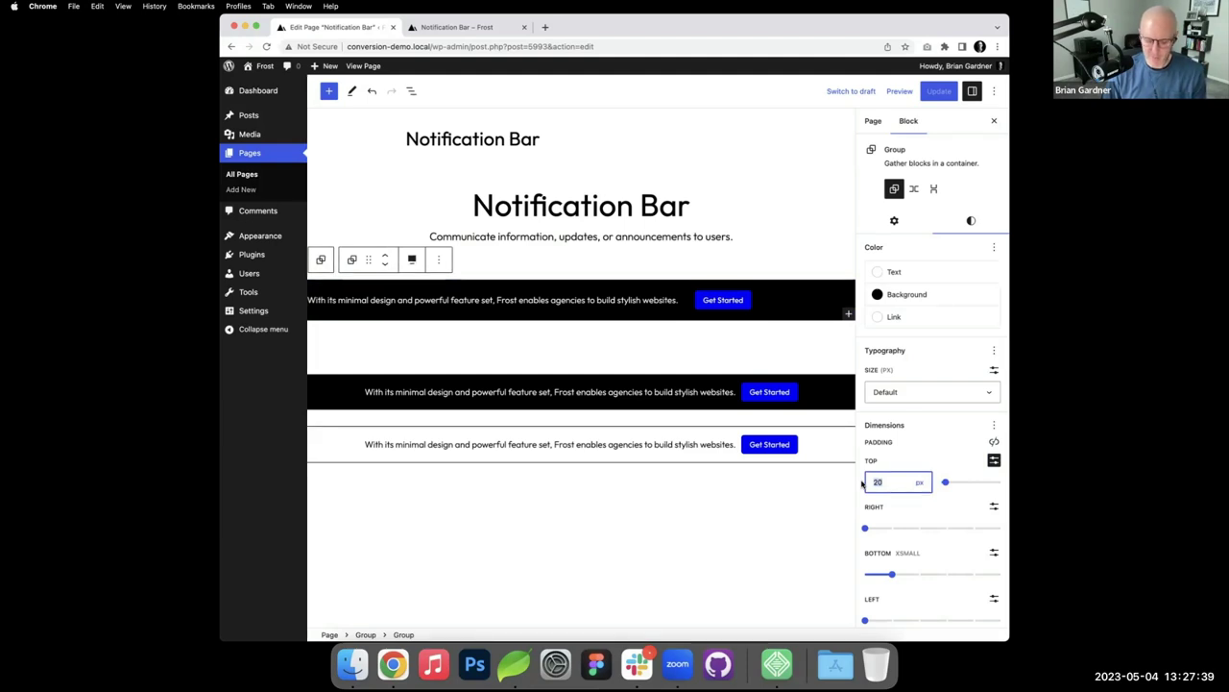
pyautogui.write('15')
pyautogui.click(994, 552)
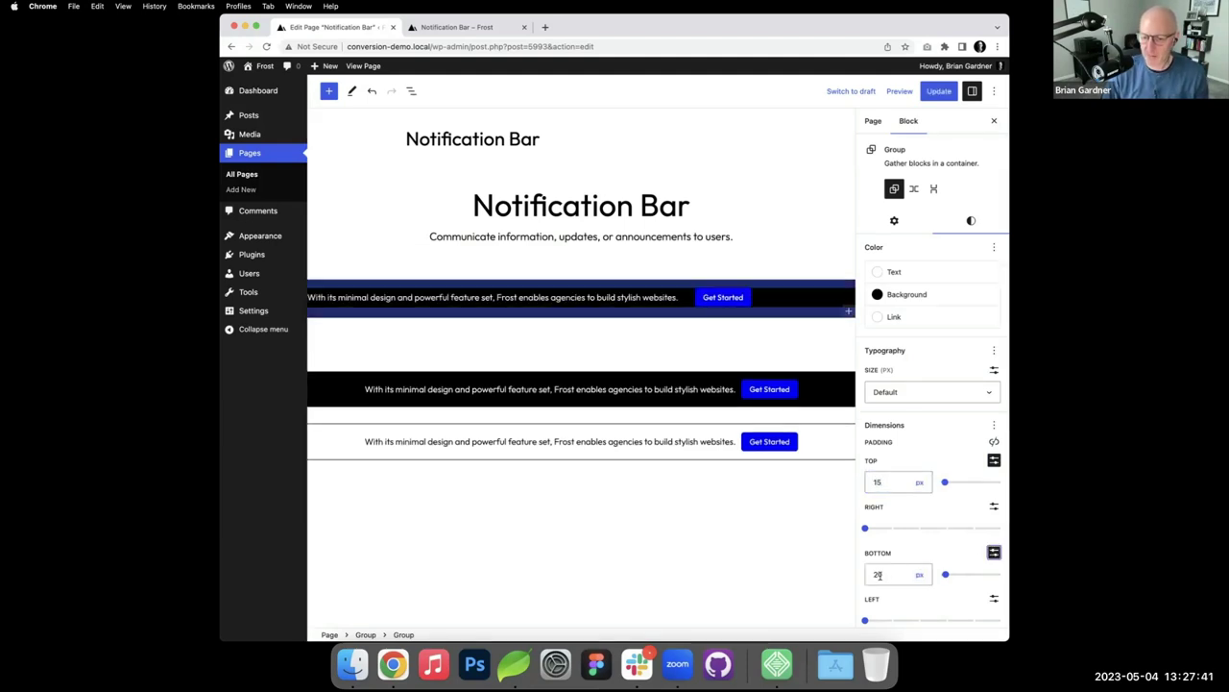
pyautogui.doubleClick(879, 574)
pyautogui.write('15')
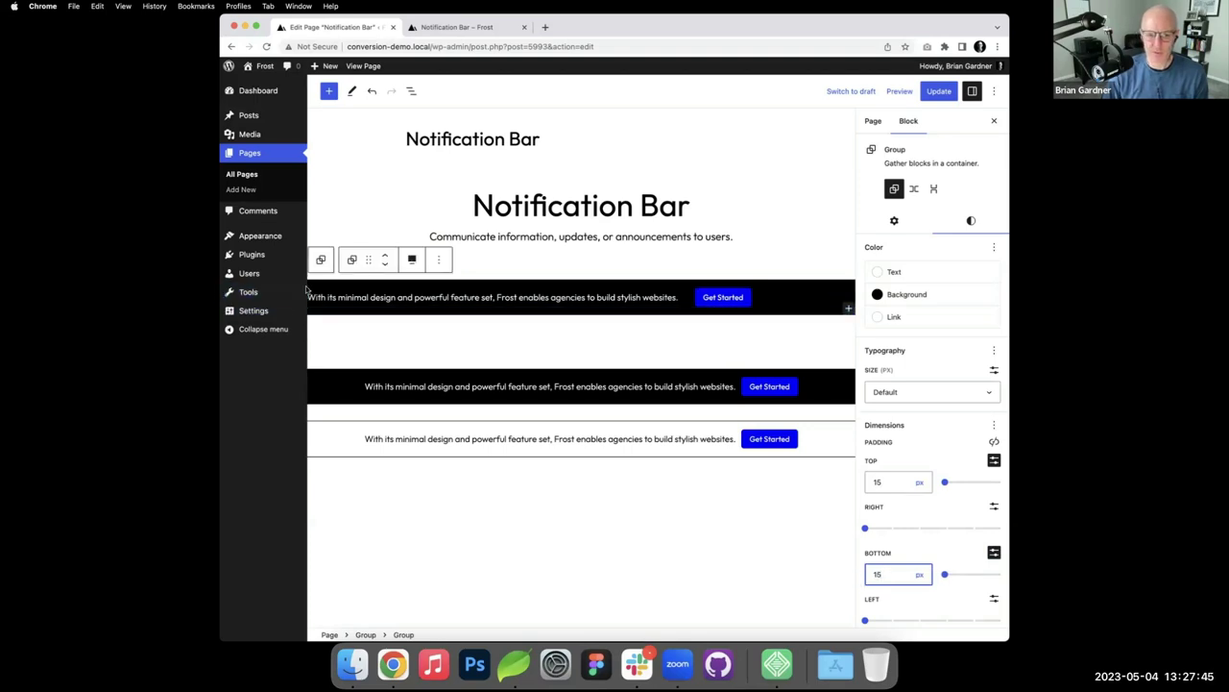
# Step: Set custom right and left padding of 30 px on the first black bar's group
pyautogui.click(994, 506)
pyautogui.click(888, 527)
pyautogui.write('30')
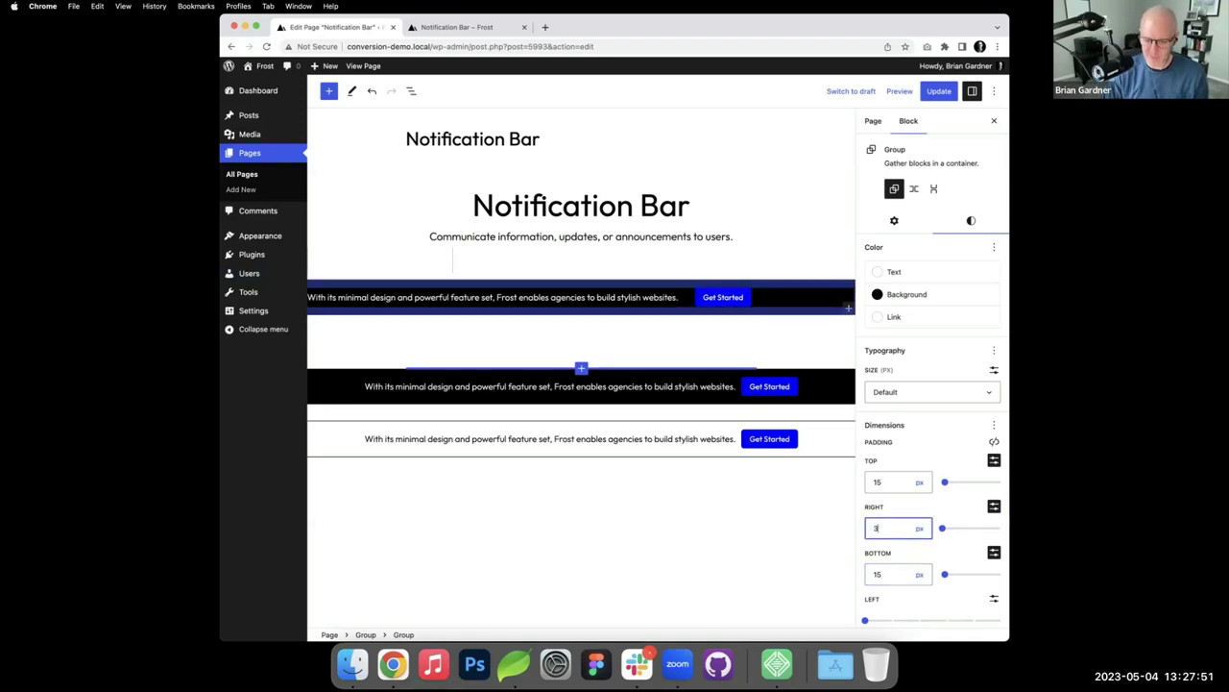
pyautogui.click(994, 599)
pyautogui.scroll(-3, 914, 552)
pyautogui.click(877, 493)
pyautogui.write('30')
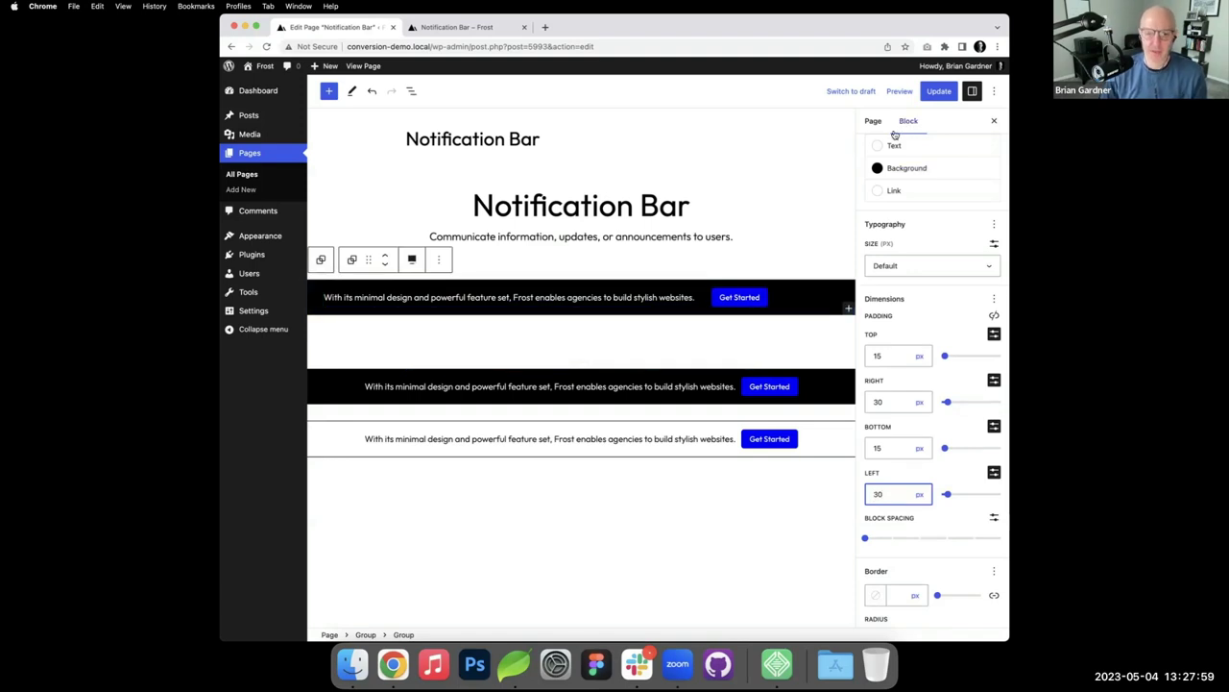
# Step: Select the row inside the first black bar and justify its items to the center
pyautogui.click(554, 297)
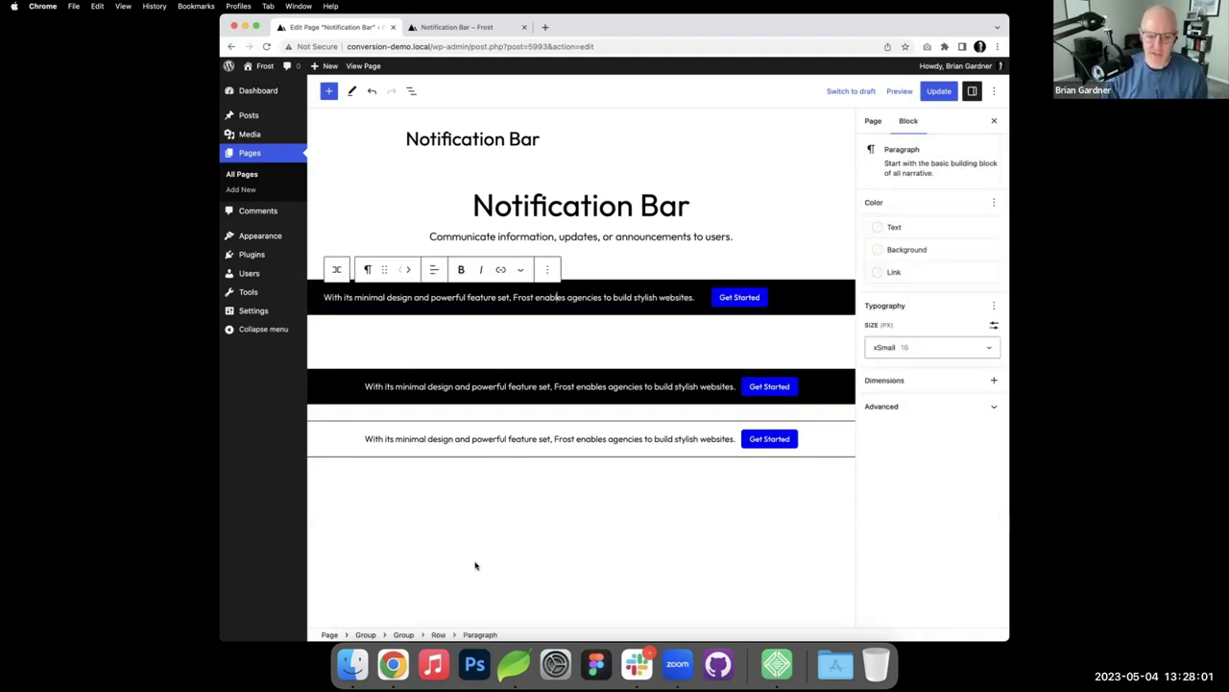
pyautogui.click(439, 635)
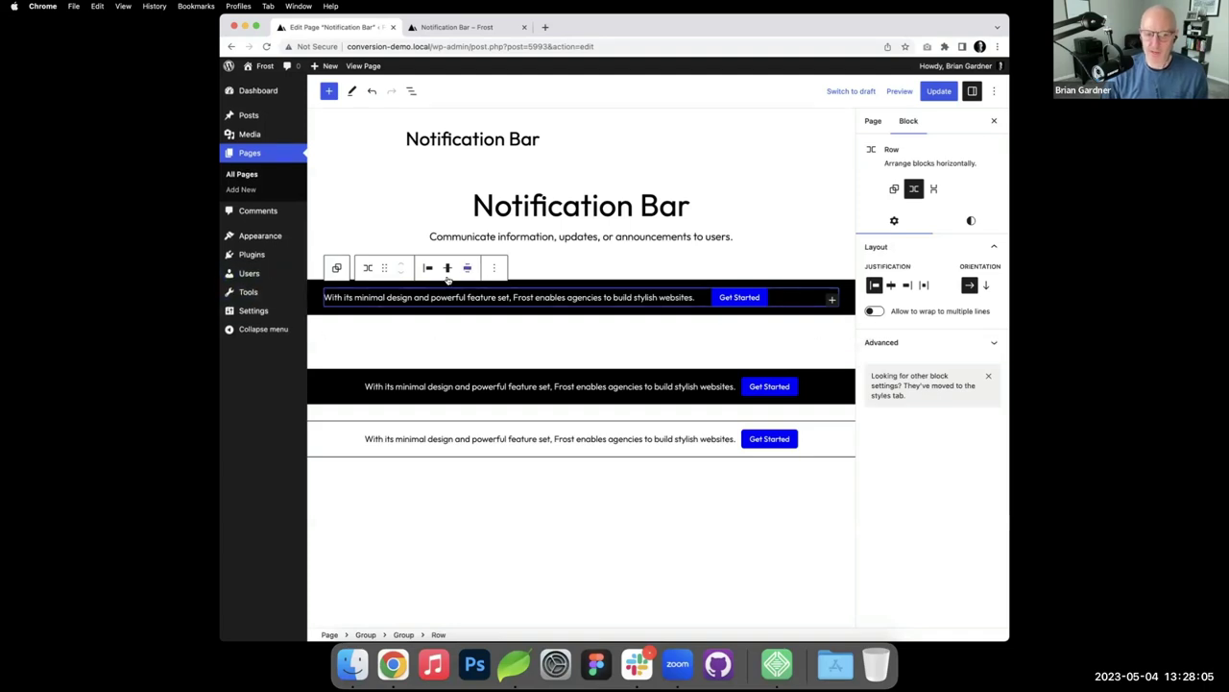
pyautogui.click(429, 269)
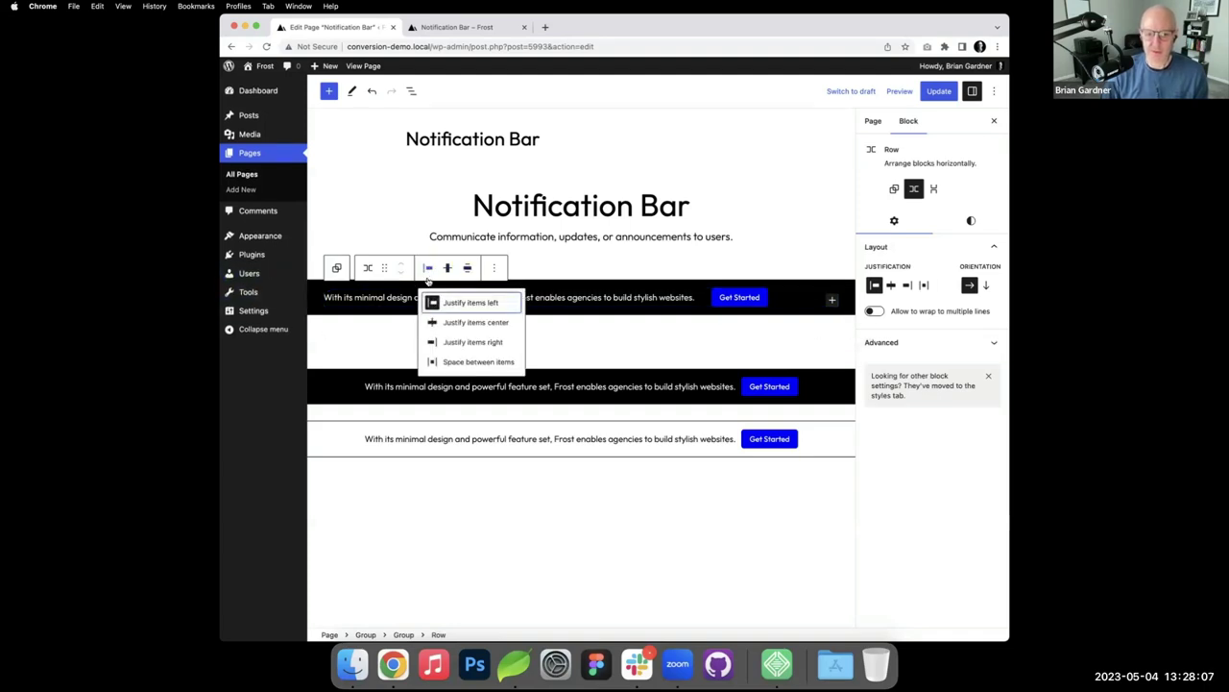
pyautogui.click(484, 327)
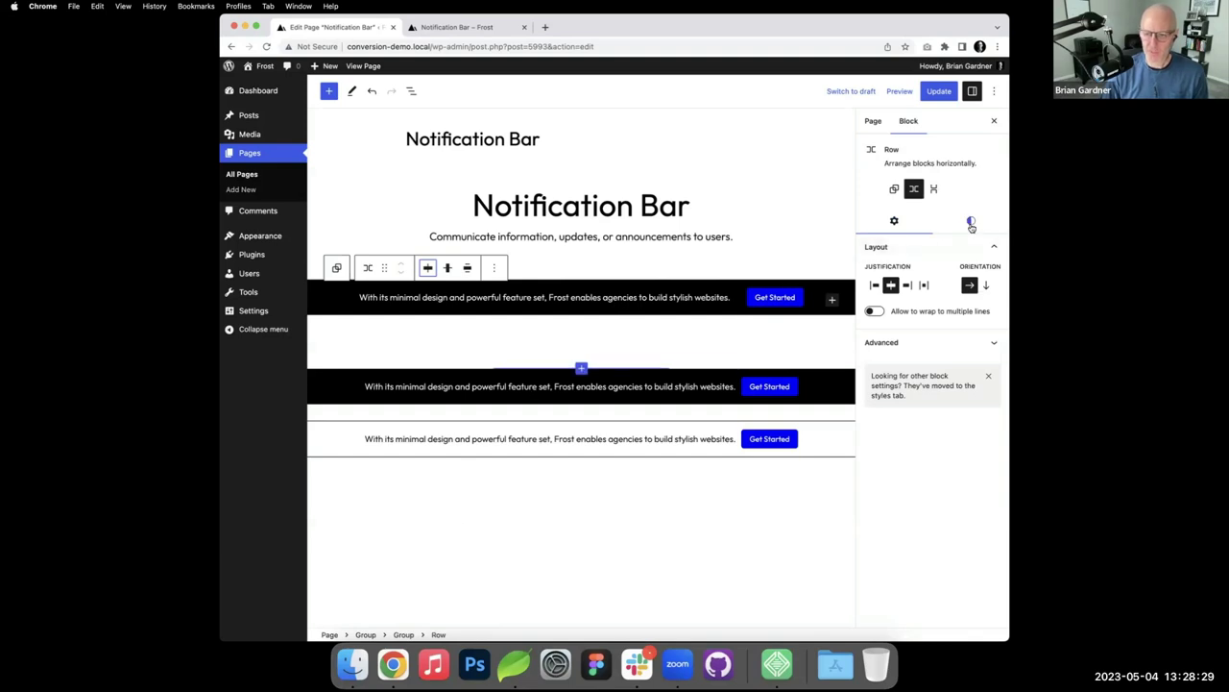
# Step: Set the first bar's row block spacing to 10 px, try a wider spacing of 29 px, and restore 10 px
pyautogui.click(970, 221)
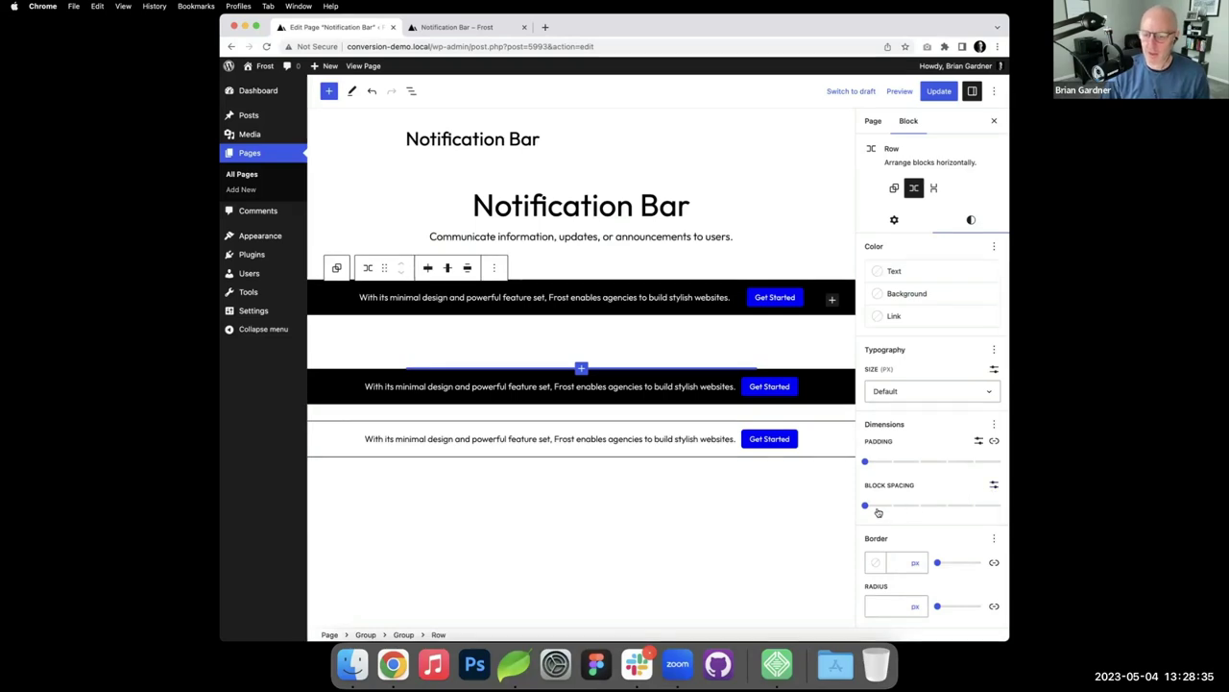
pyautogui.click(993, 489)
pyautogui.click(895, 505)
pyautogui.write('10')
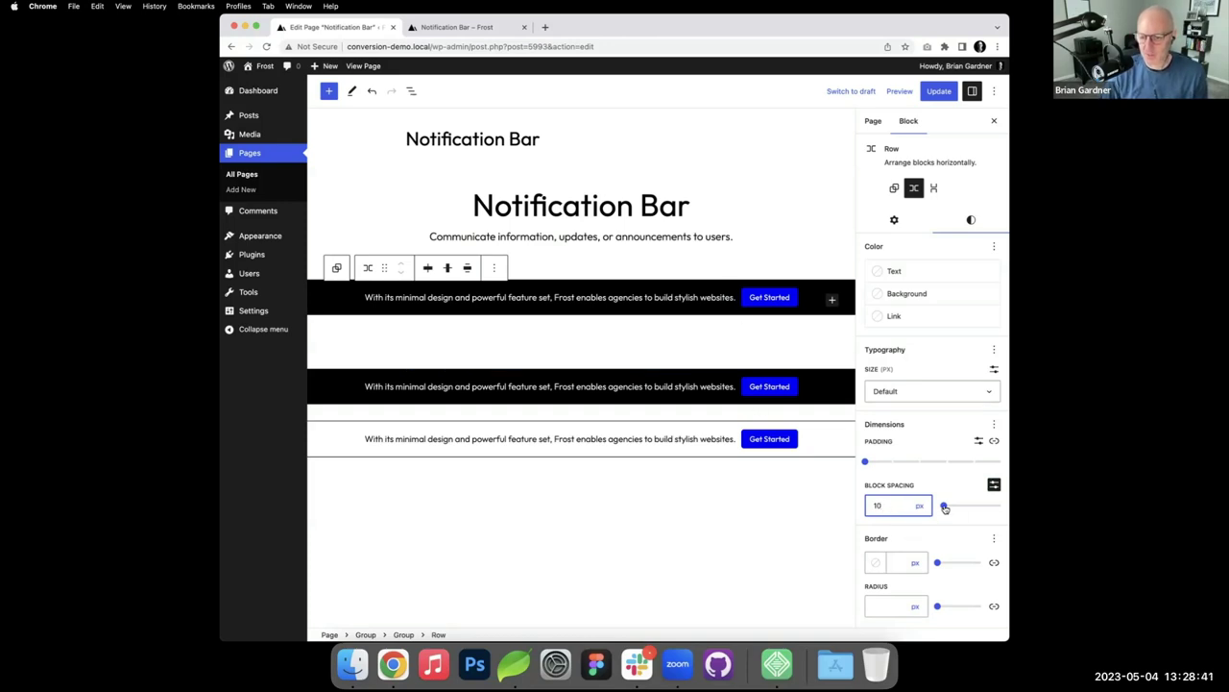
pyautogui.moveTo(946, 505)
pyautogui.mouseDown()
pyautogui.moveTo(983, 507)
pyautogui.moveTo(945, 507)
pyautogui.mouseUp()
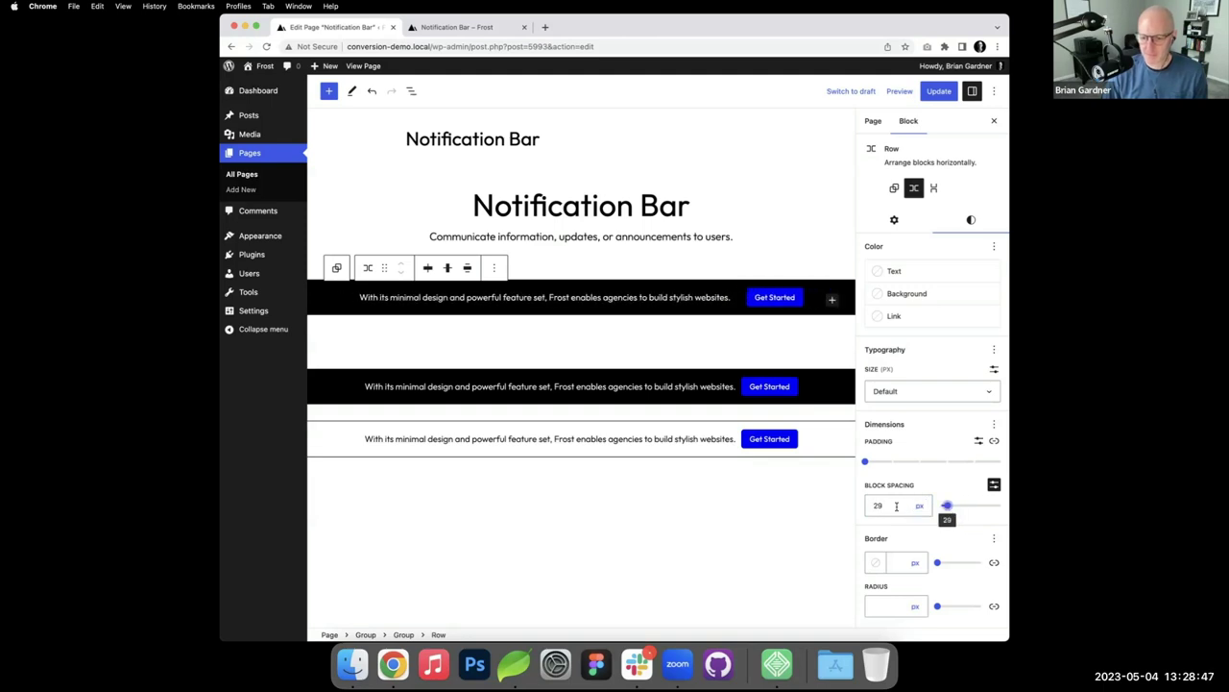
pyautogui.doubleClick(884, 505)
pyautogui.write('10')
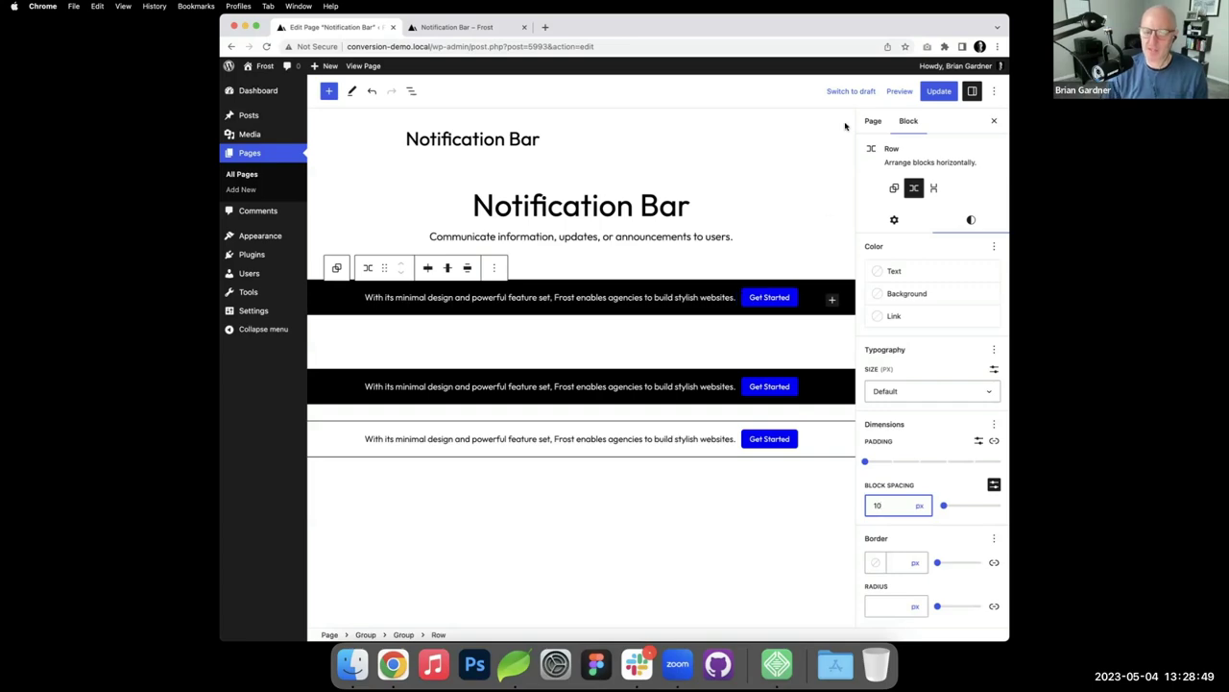
# Step: Save the page, view the live Notification Bar page and close the developer tools there
pyautogui.click(938, 93)
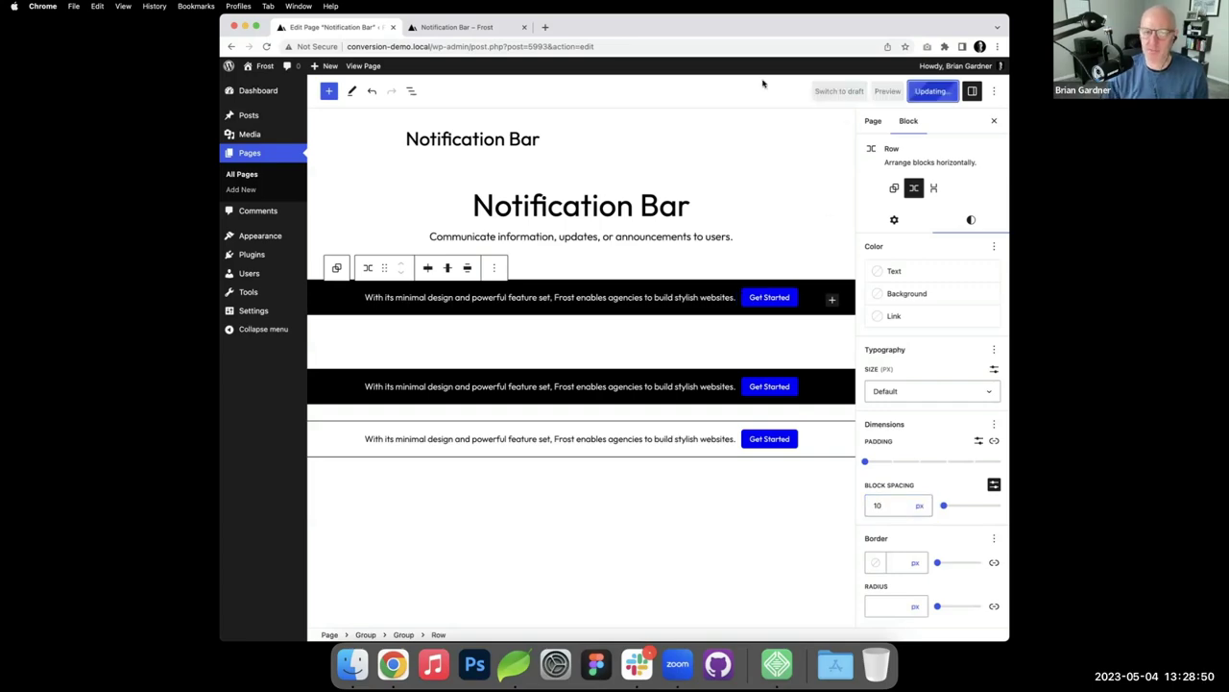
pyautogui.click(471, 29)
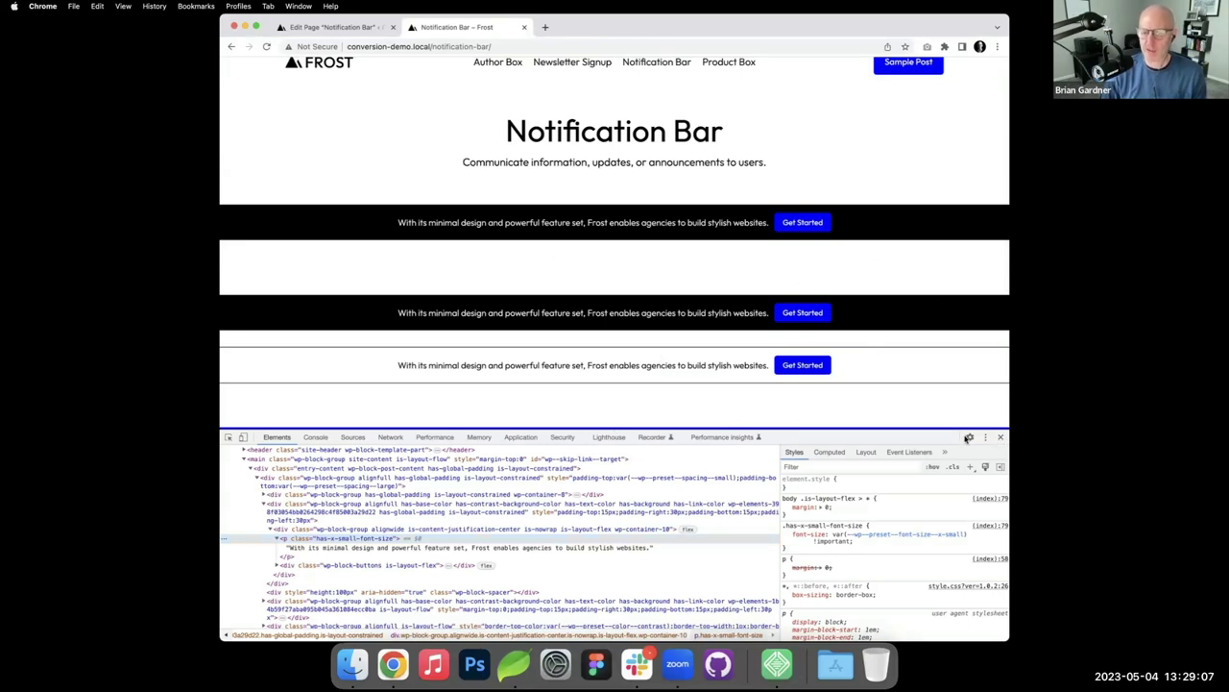
pyautogui.press('super+alt+i')
pyautogui.scroll(1, 824, 374)
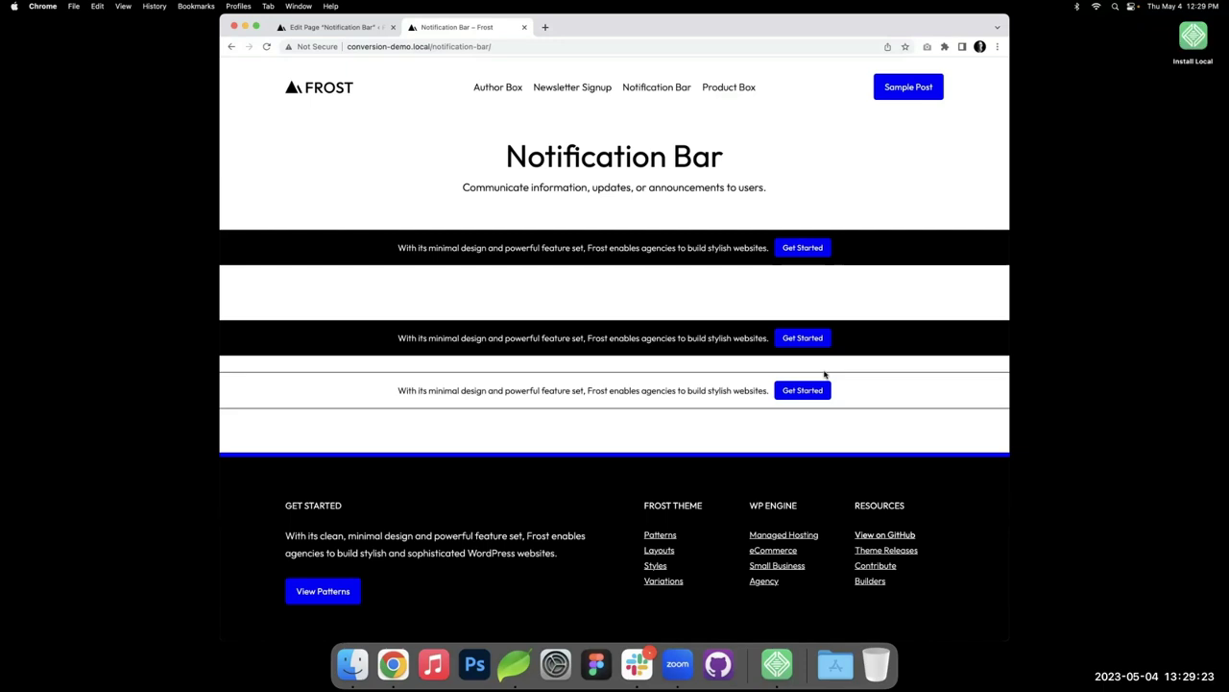
# Step: Return to the page editor, open the block list view and select the large Notification Bar heading
pyautogui.click(346, 28)
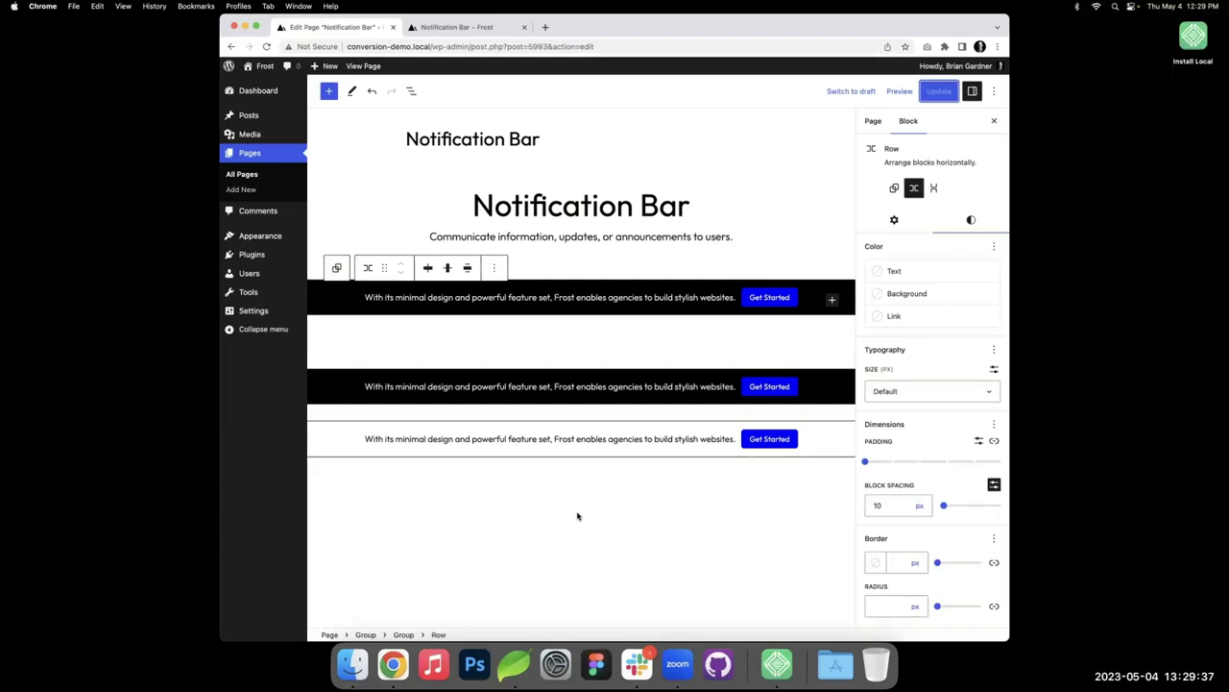
pyautogui.click(411, 91)
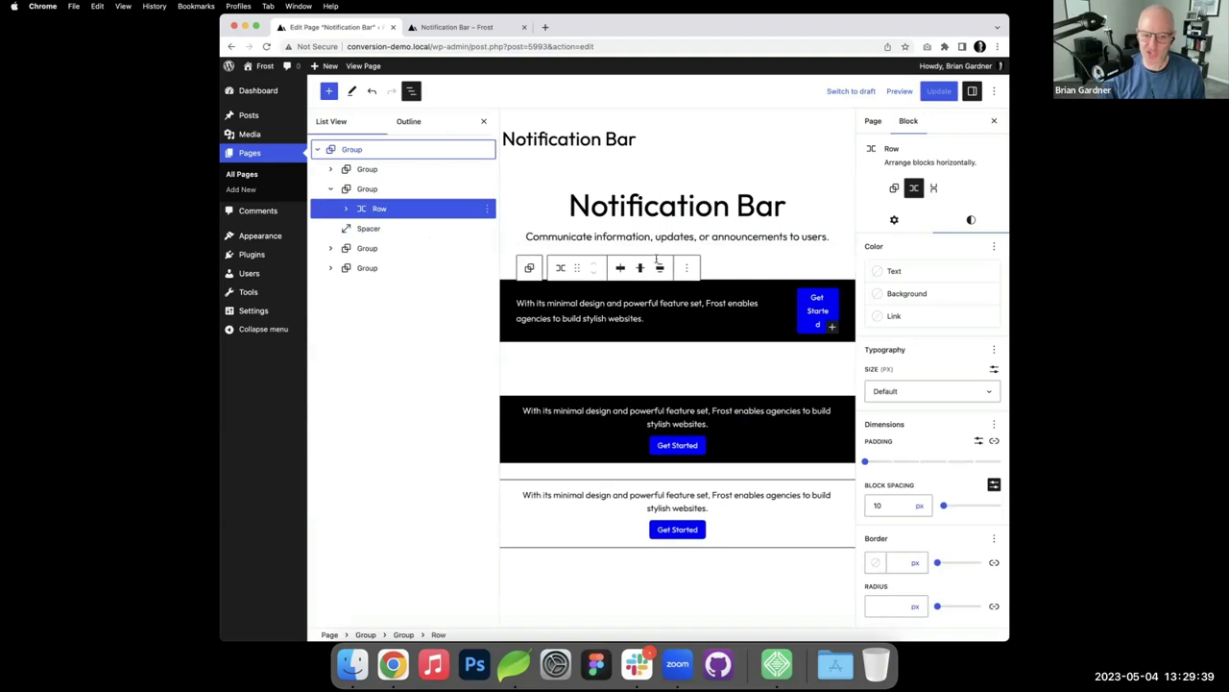
pyautogui.click(637, 217)
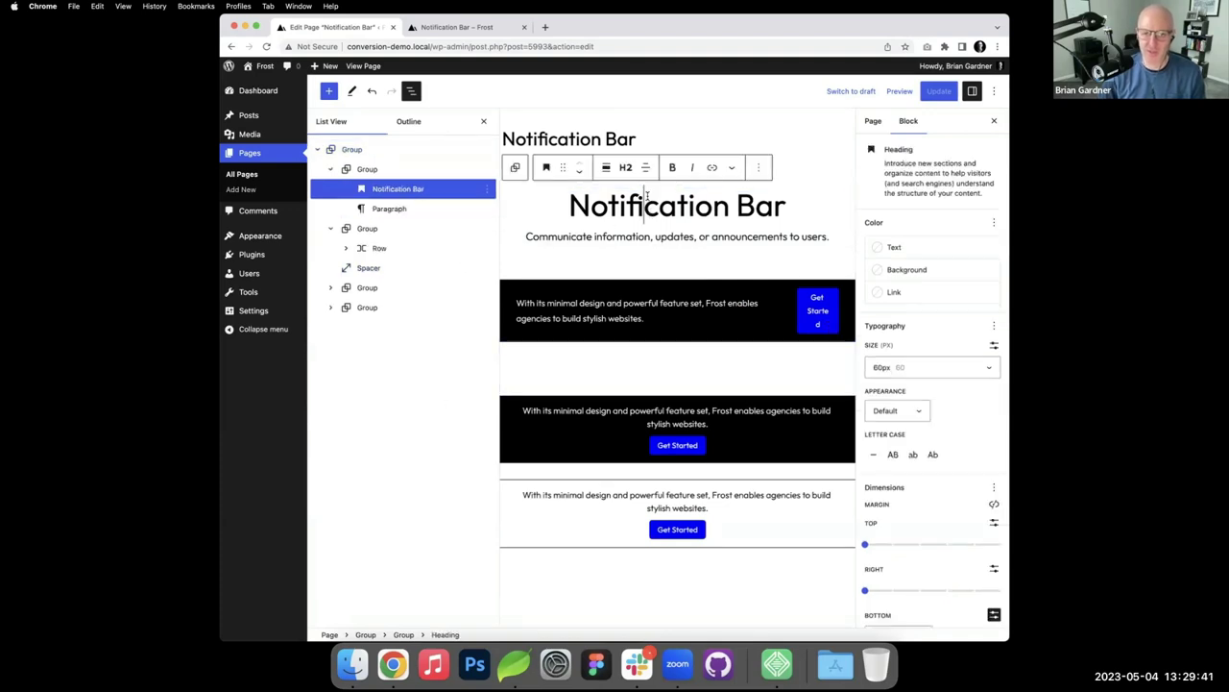
# Step: Close the block list view and select the row containing the first black bar's text and button
pyautogui.click(483, 121)
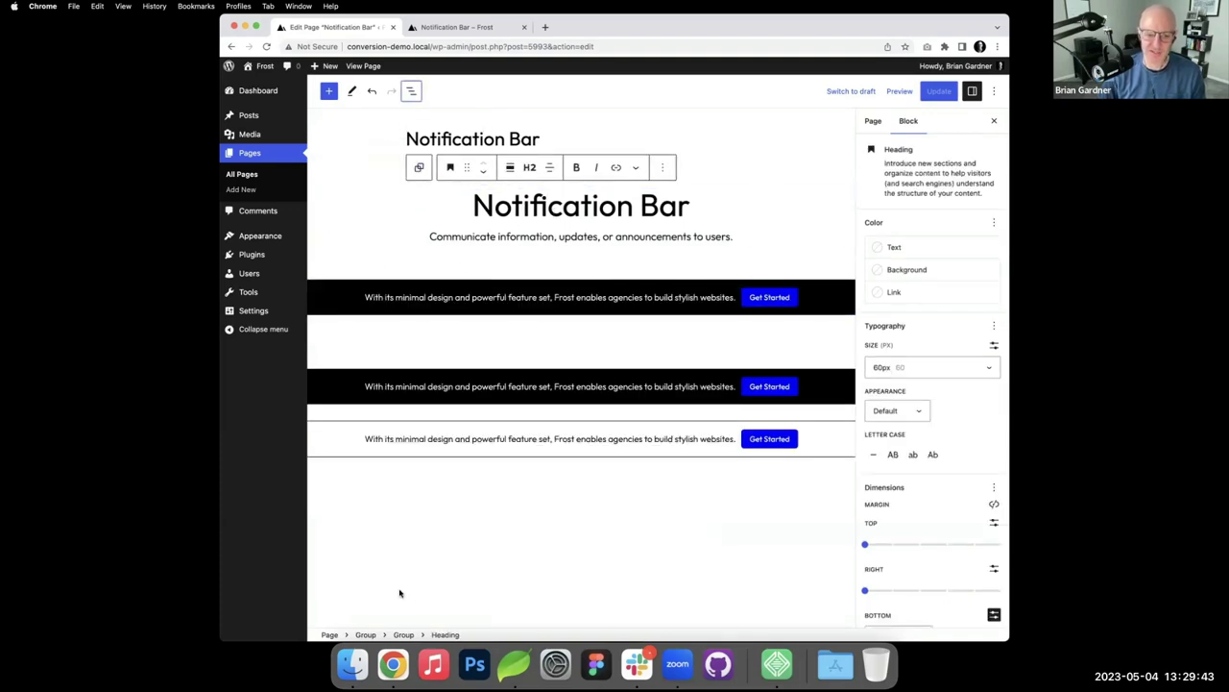
pyautogui.click(365, 634)
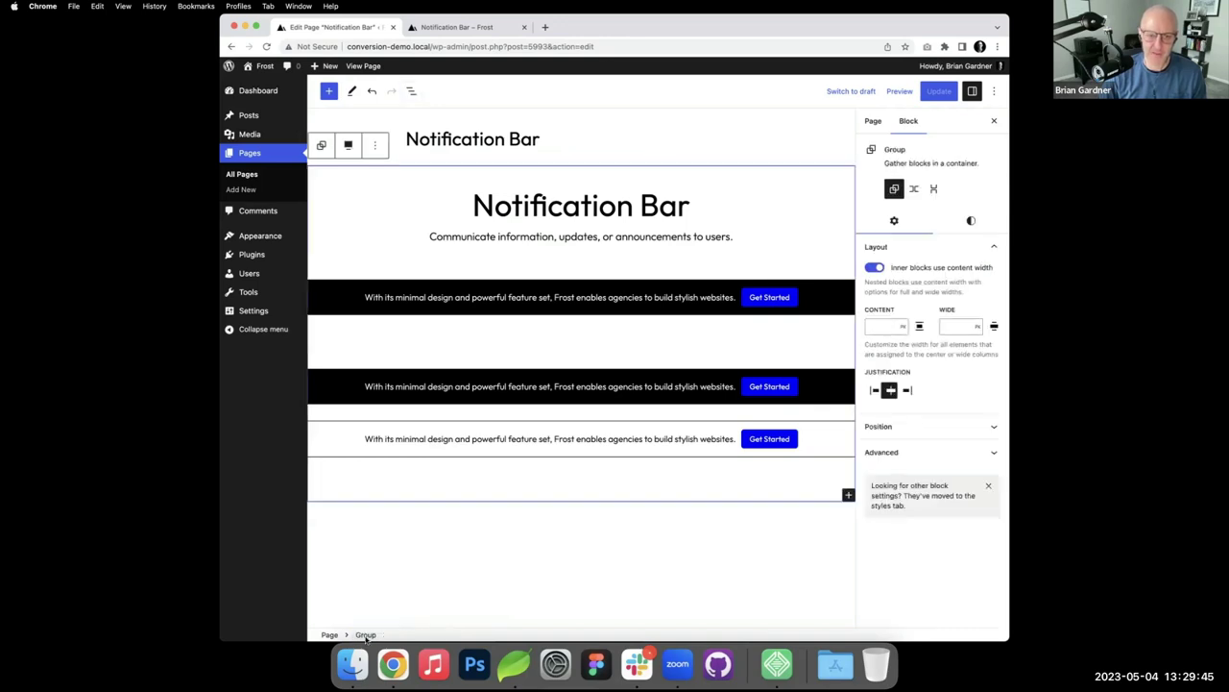
pyautogui.click(588, 298)
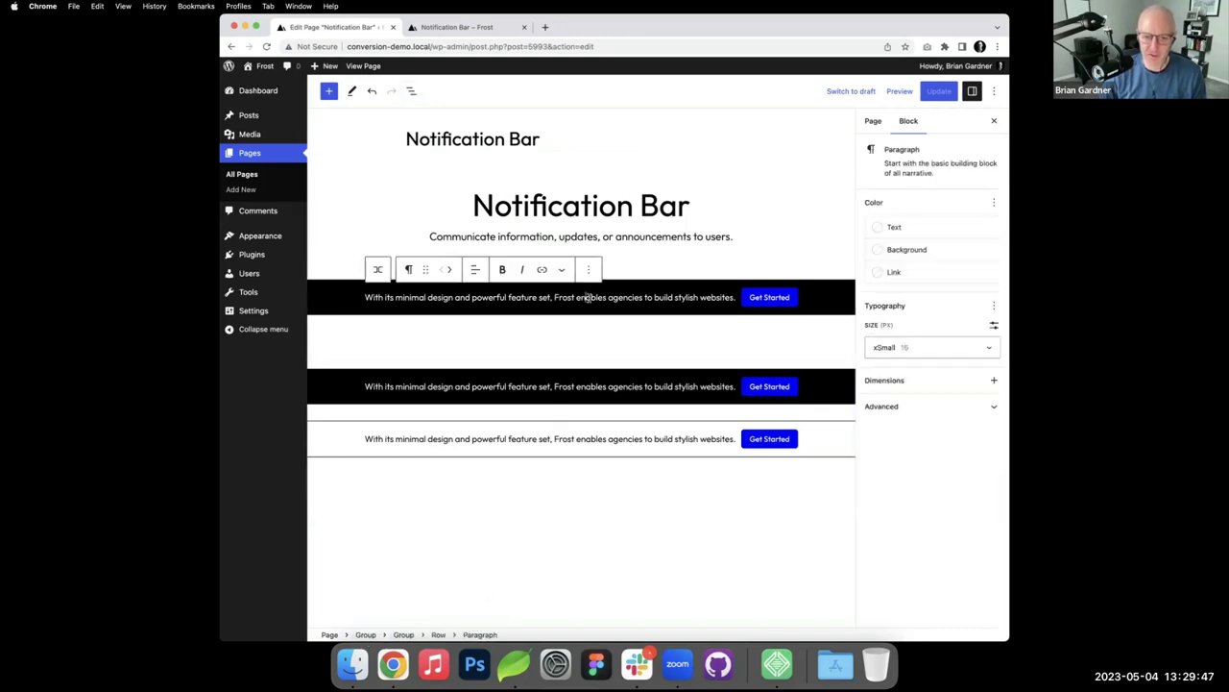
pyautogui.click(438, 634)
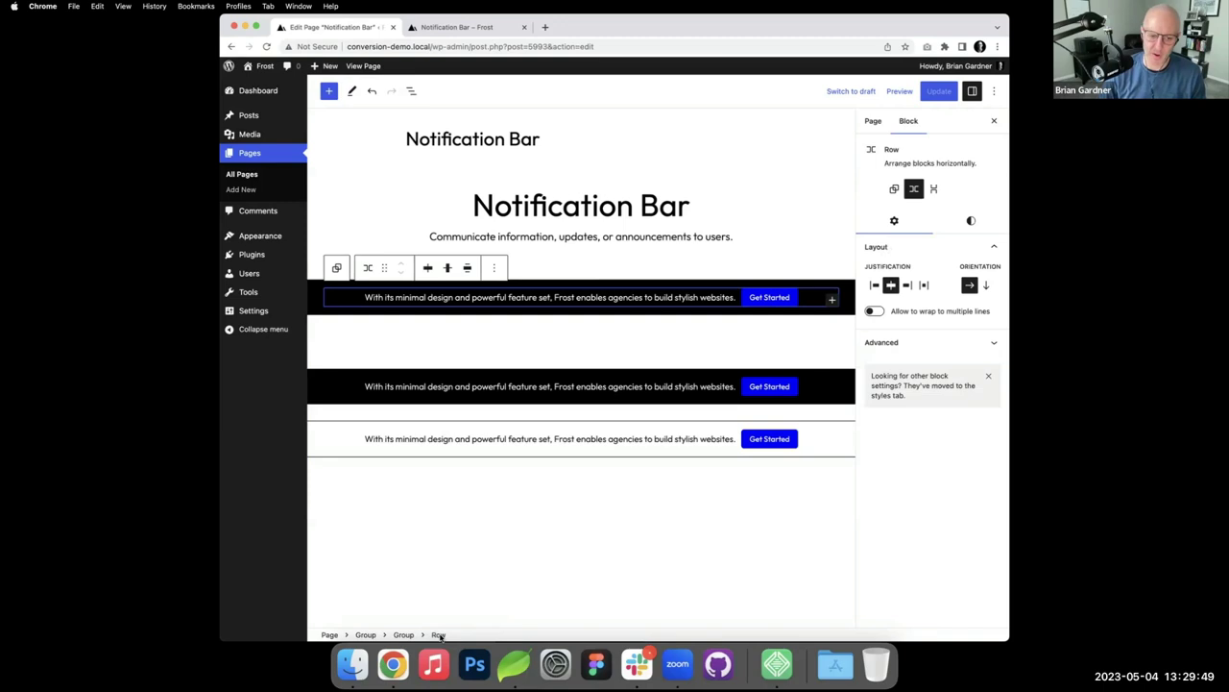
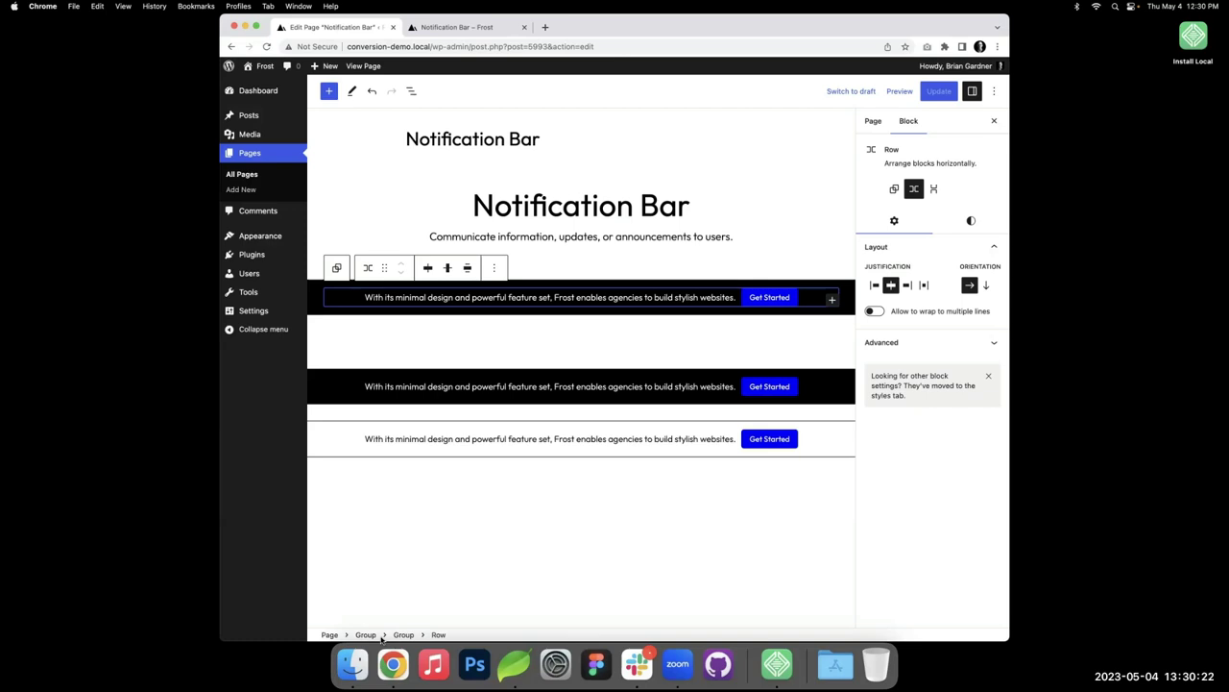
pyautogui.click(586, 304)
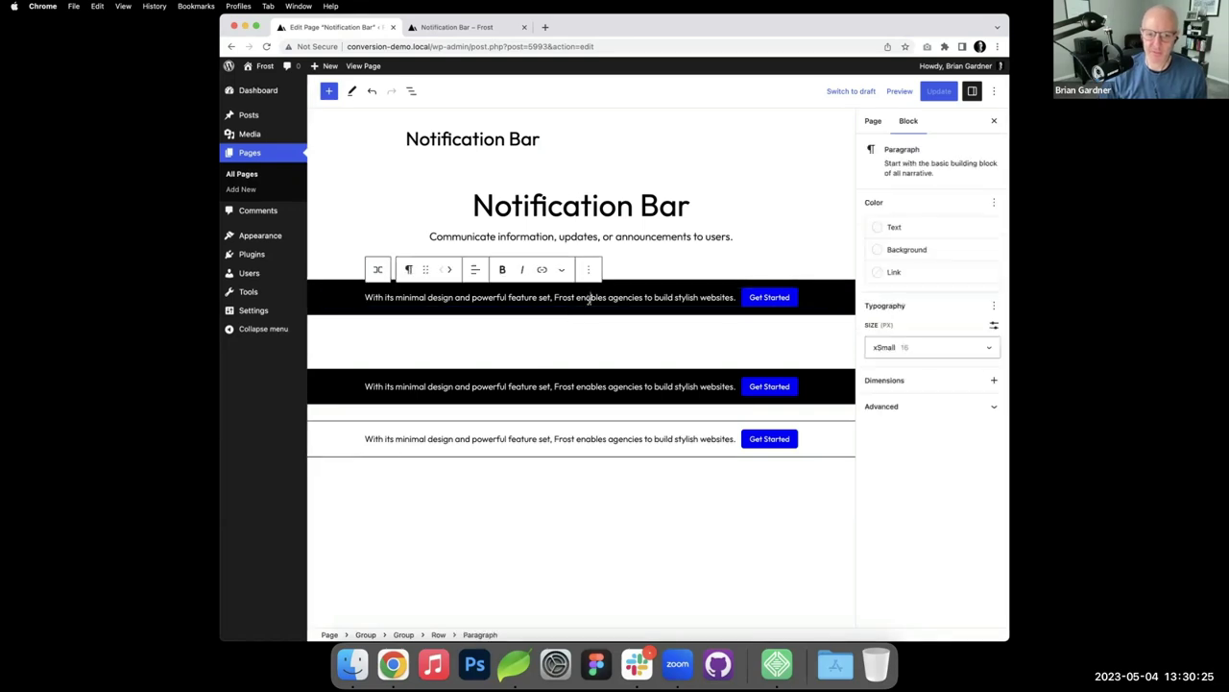
pyautogui.click(438, 634)
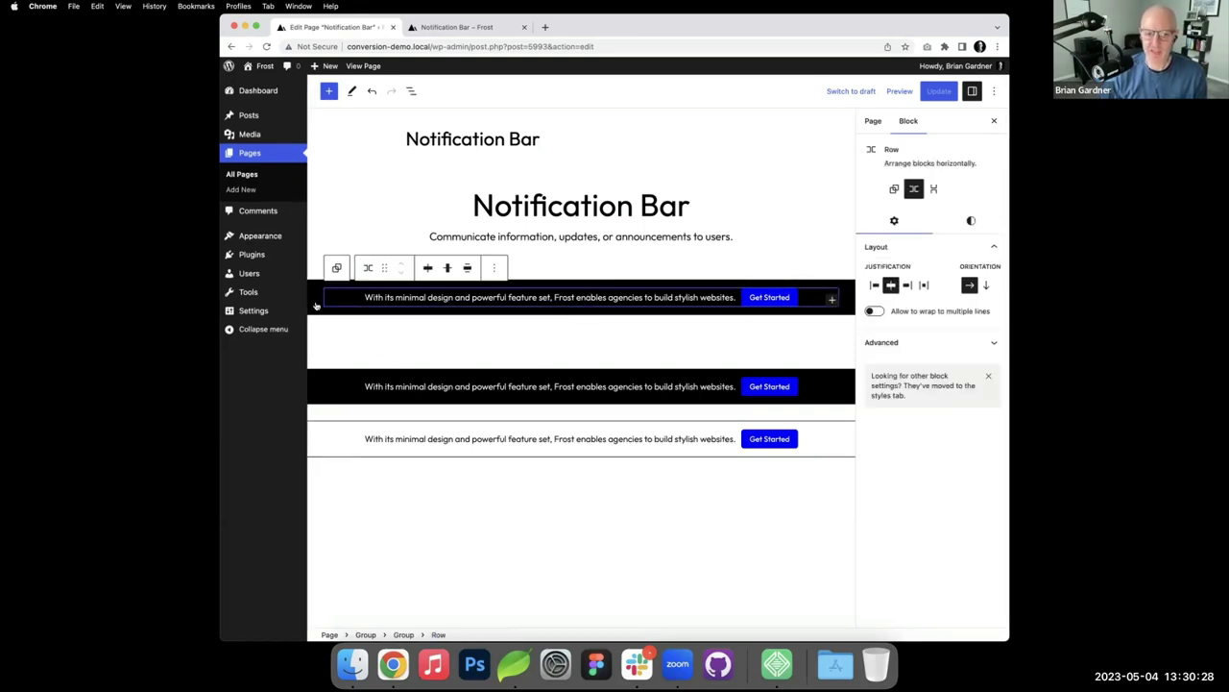
# Step: Try left, right and center justification on the first bar's row, settle on space between items, and show its width options
pyautogui.click(875, 285)
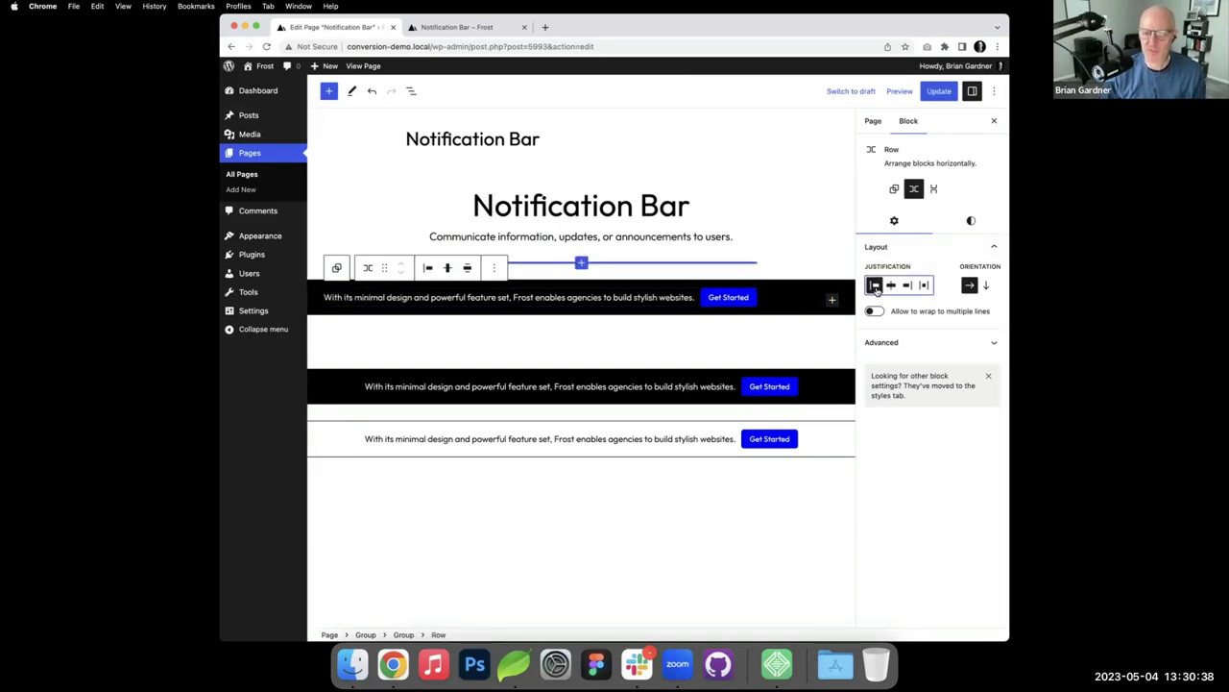
pyautogui.click(907, 287)
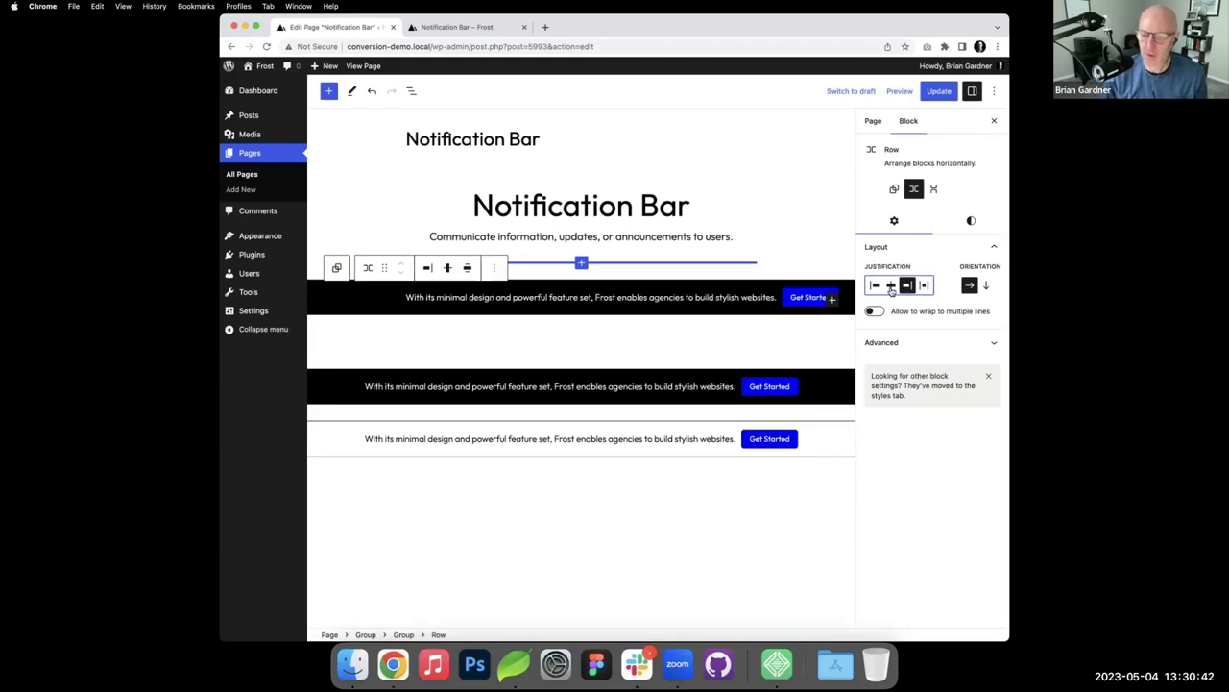
pyautogui.click(891, 286)
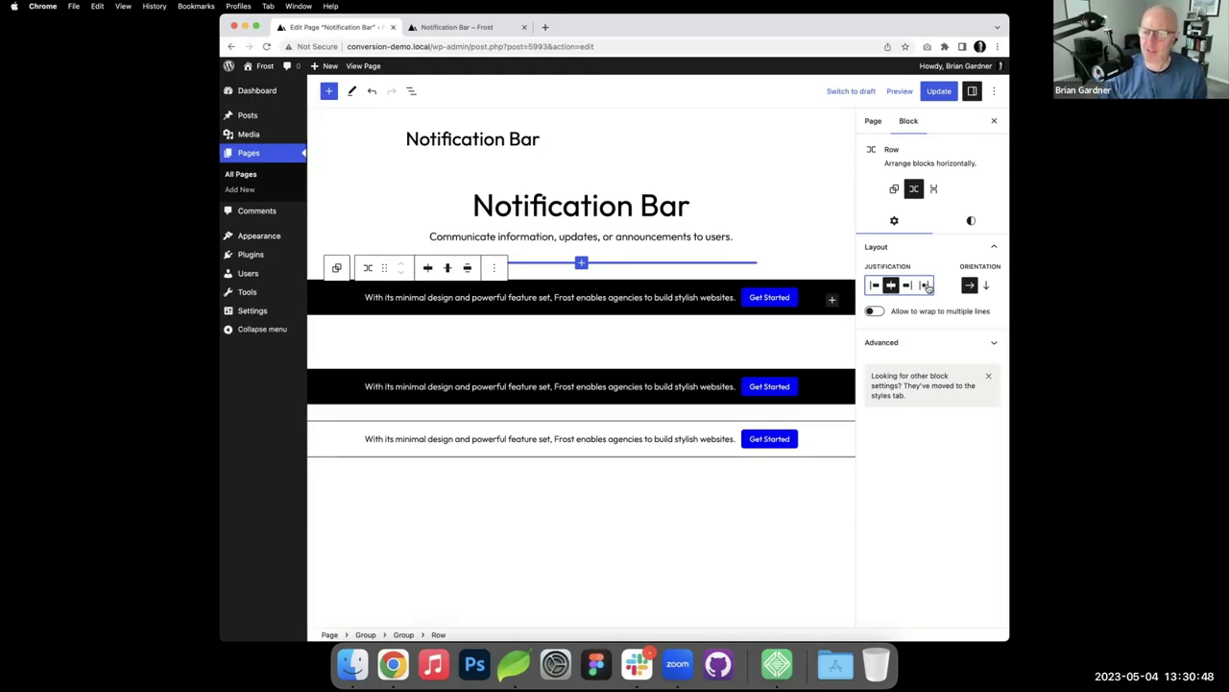
pyautogui.click(925, 285)
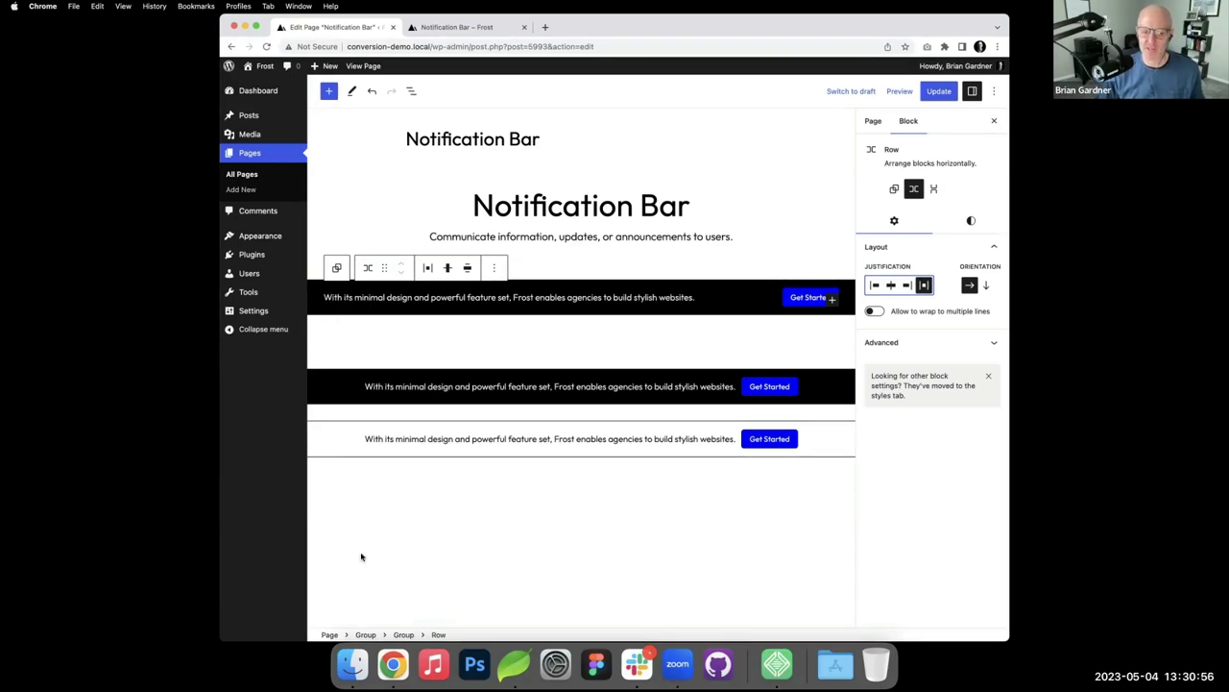
pyautogui.click(467, 268)
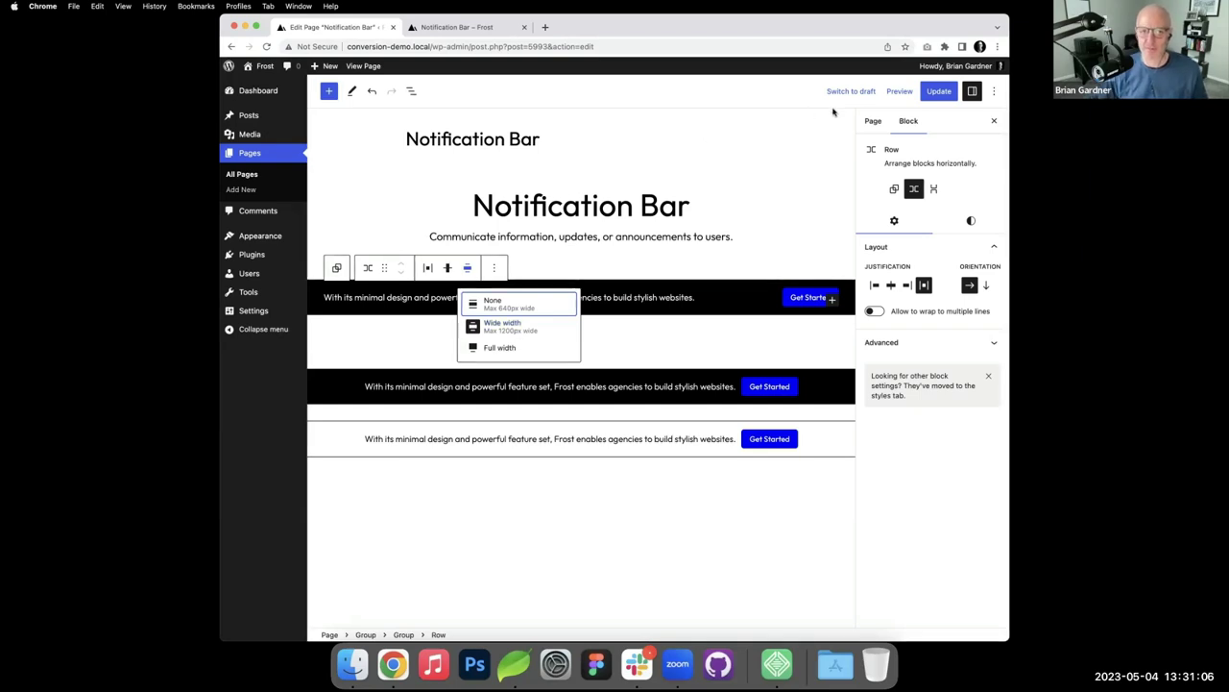
# Step: Save the page and reload the live Notification Bar page to view the updated first bar
pyautogui.click(938, 92)
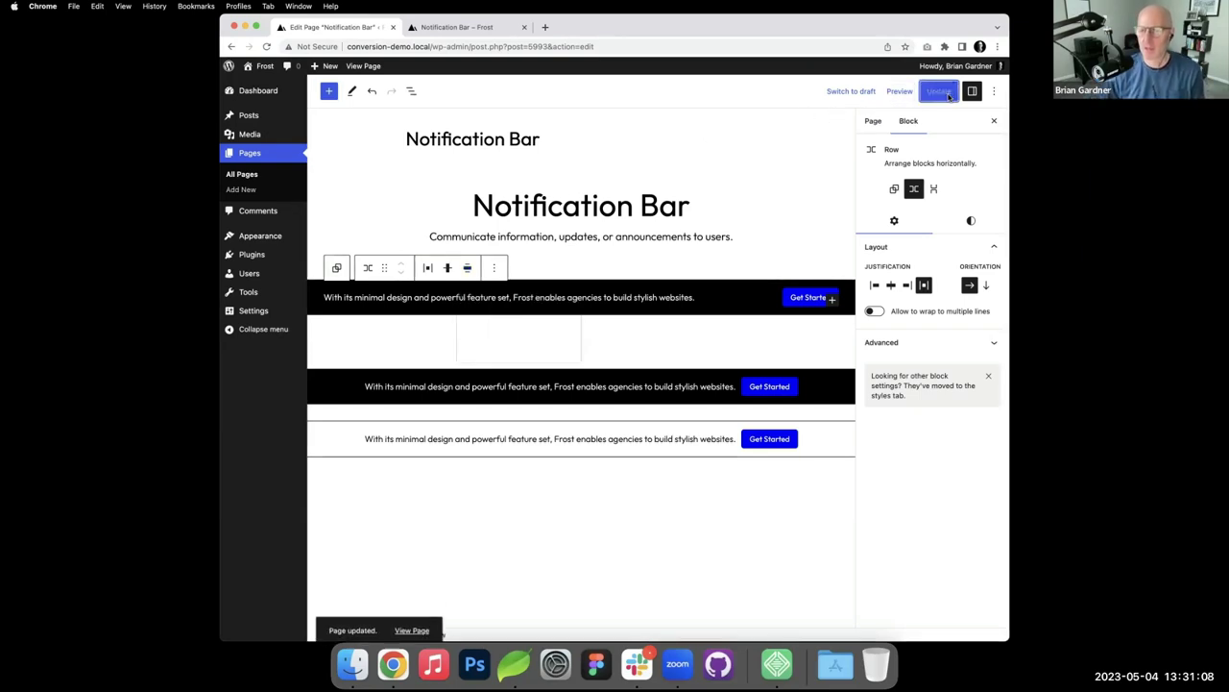
pyautogui.click(485, 29)
pyautogui.press('super+r')
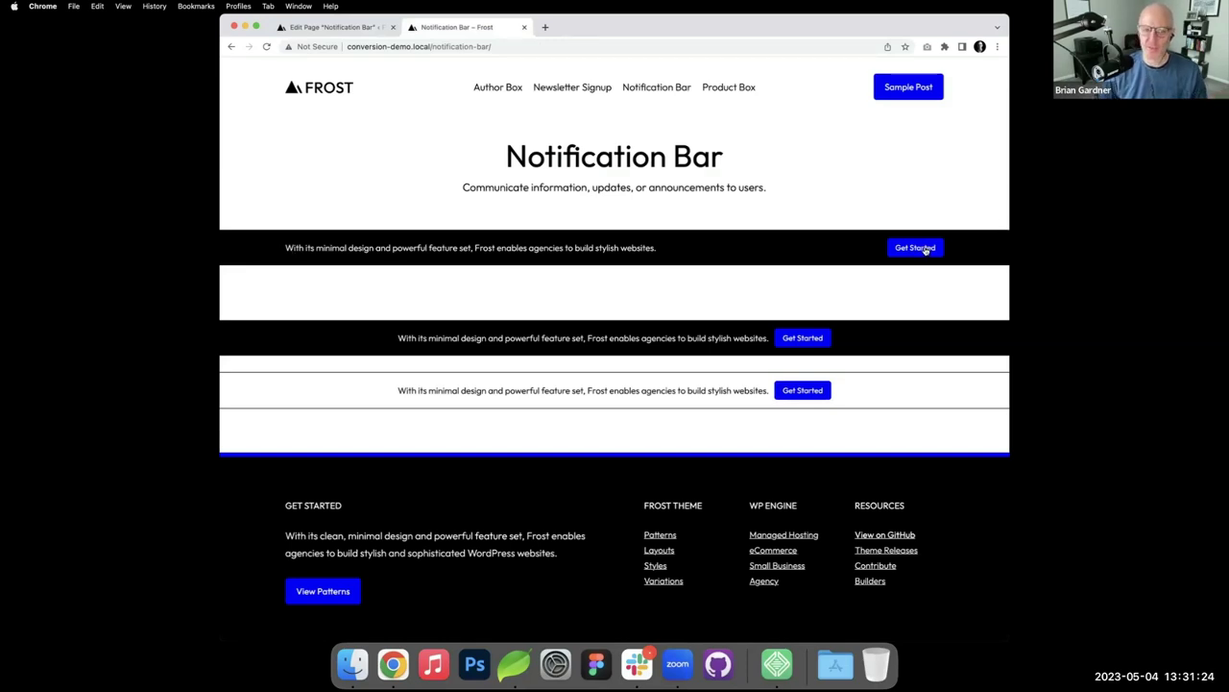
# Step: Duplicate the live page into a separate window, narrow it to mobile width and place it beside the main window
pyautogui.rightClick(468, 23)
pyautogui.click(494, 94)
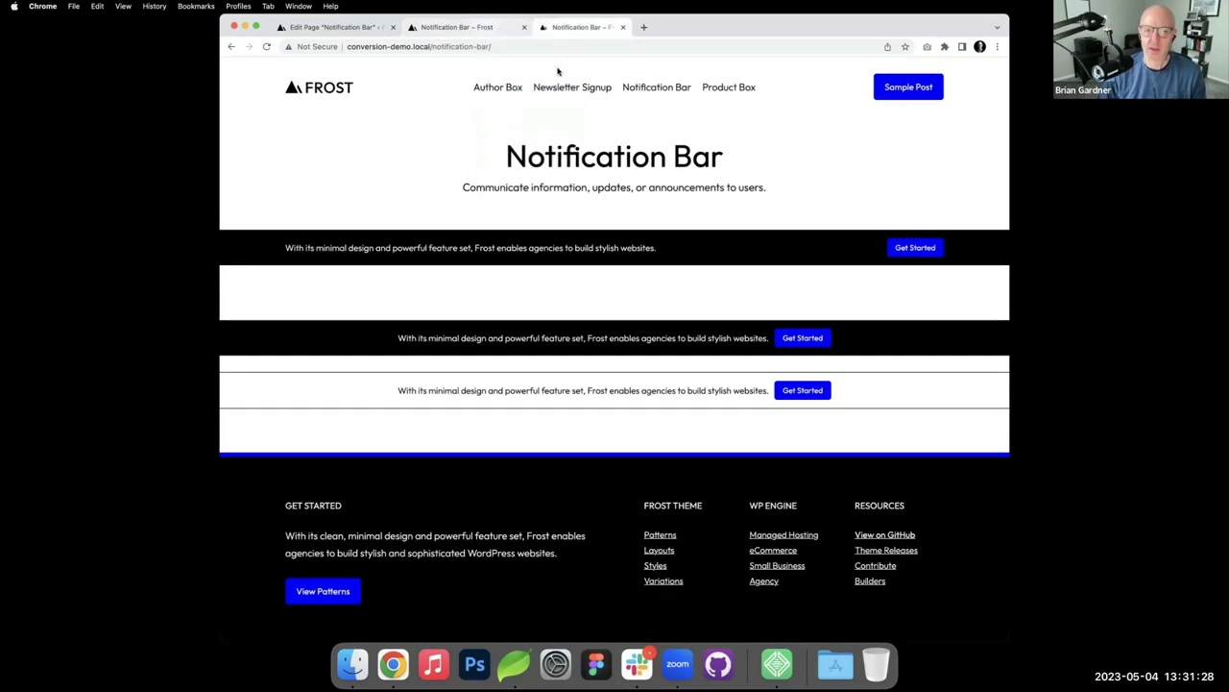
pyautogui.moveTo(599, 30); pyautogui.dragTo(682, 63)
pyautogui.moveTo(947, 66); pyautogui.dragTo(926, 63)
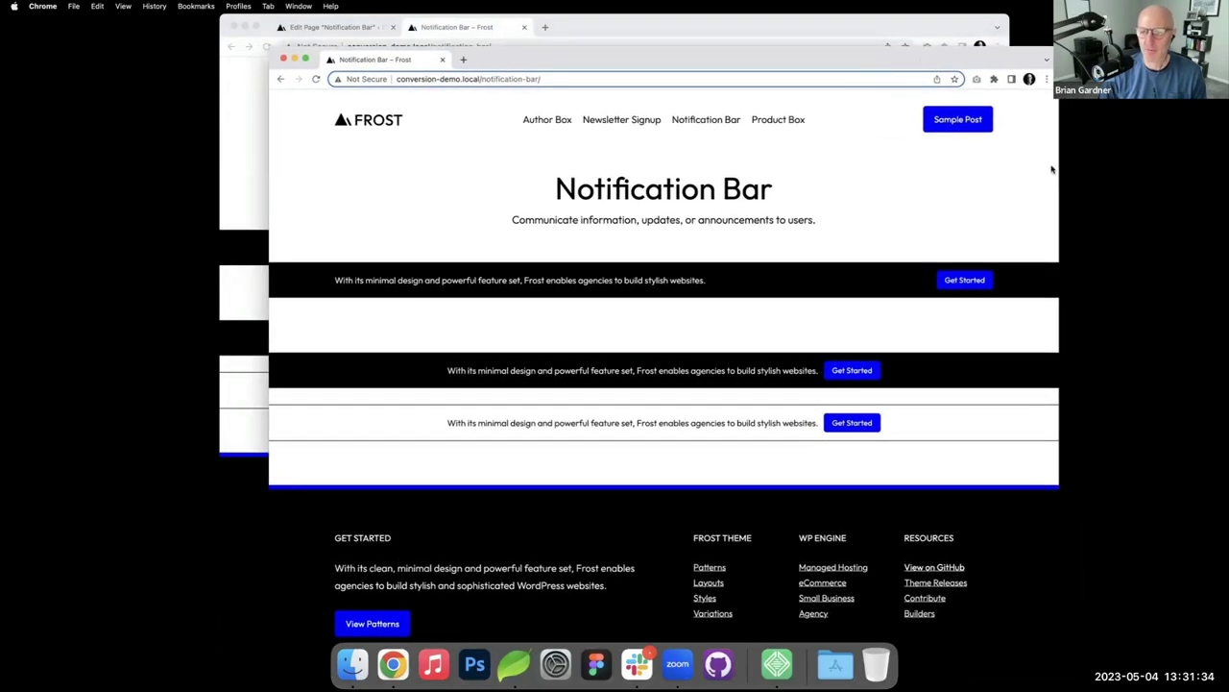
pyautogui.click(1061, 171)
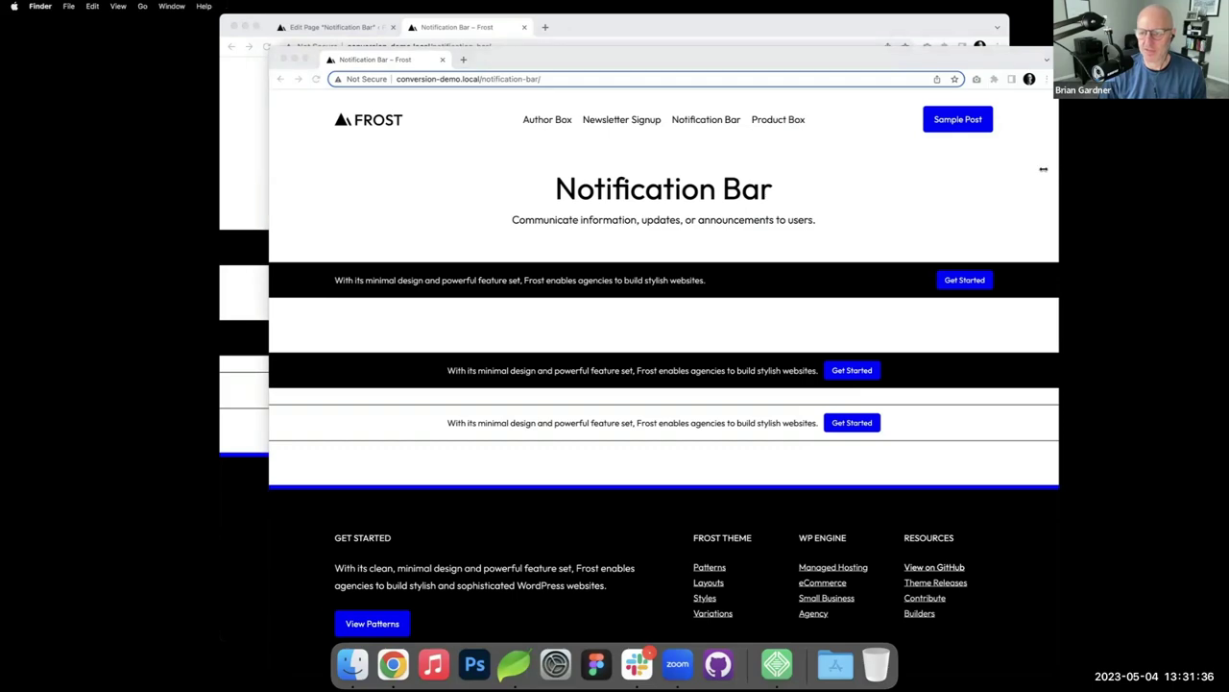
pyautogui.moveTo(1043, 169); pyautogui.dragTo(1027, 170)
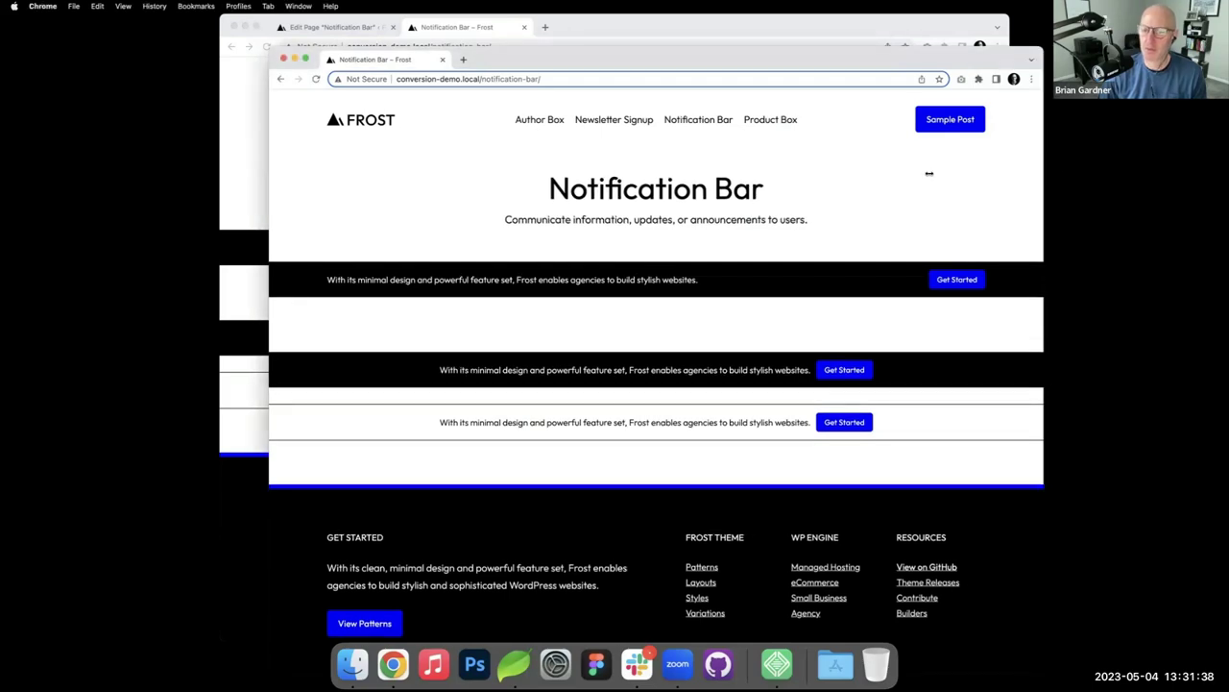
pyautogui.moveTo(929, 173); pyautogui.dragTo(458, 198)
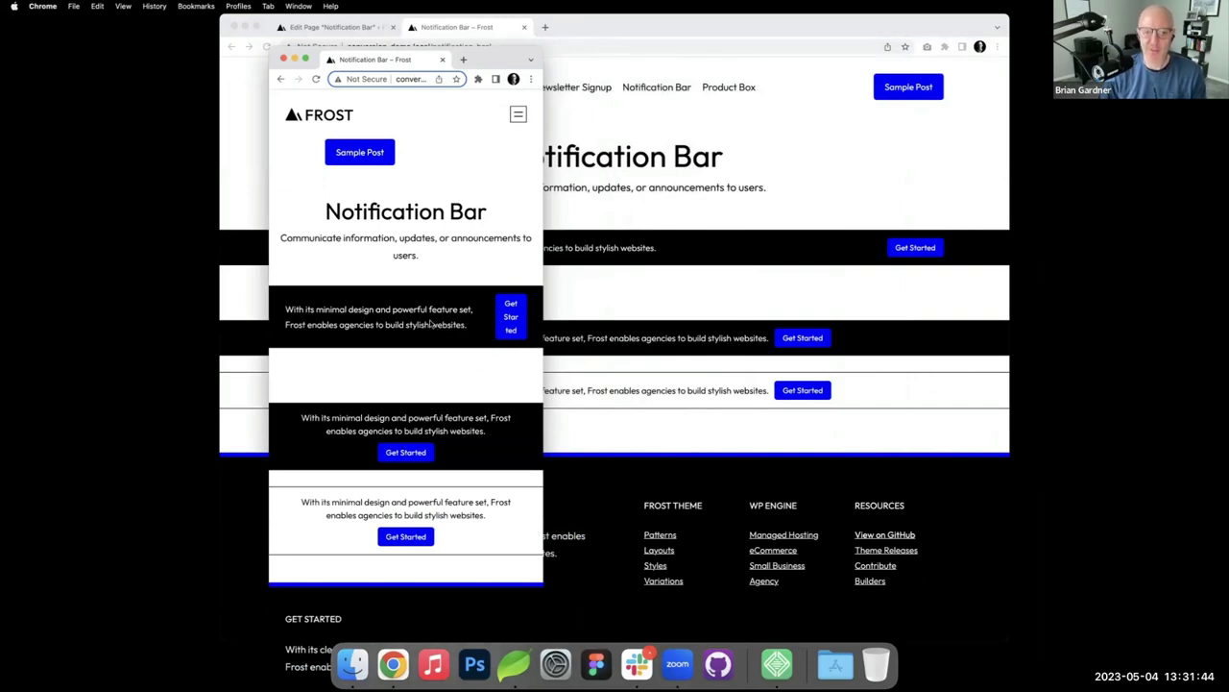
pyautogui.moveTo(490, 64); pyautogui.dragTo(1036, 100)
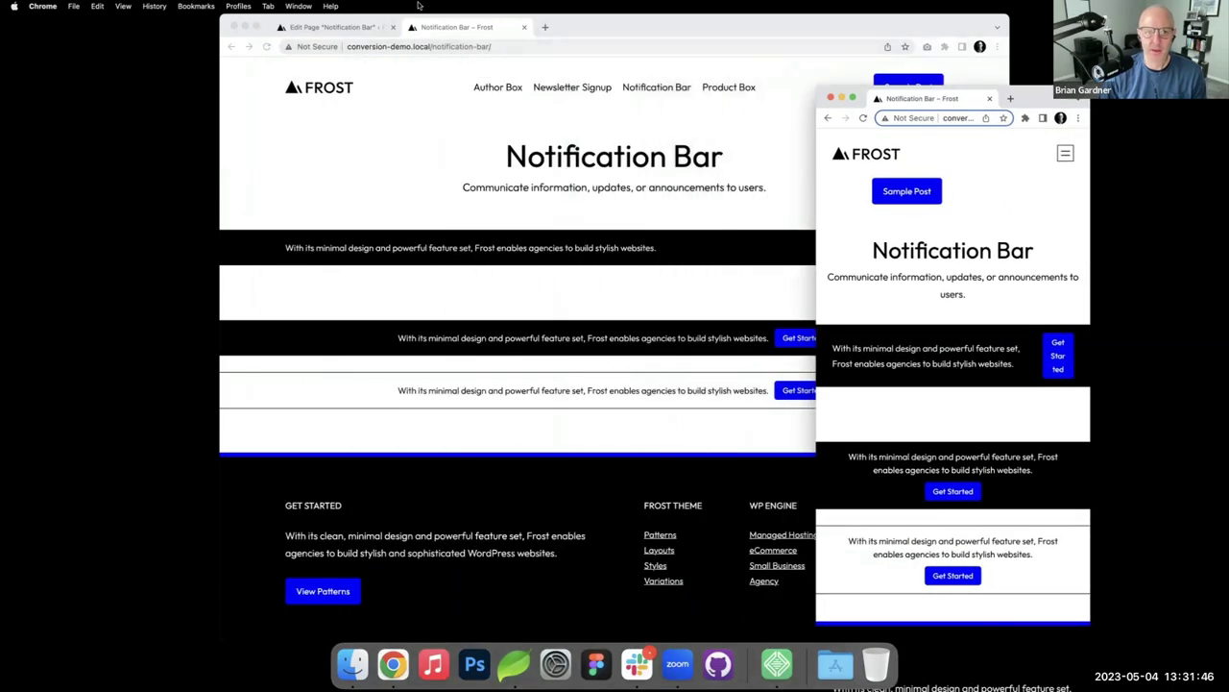
# Step: Return to the page editor, allow the first bar's row to wrap to multiple lines, and save the page
pyautogui.click(362, 32)
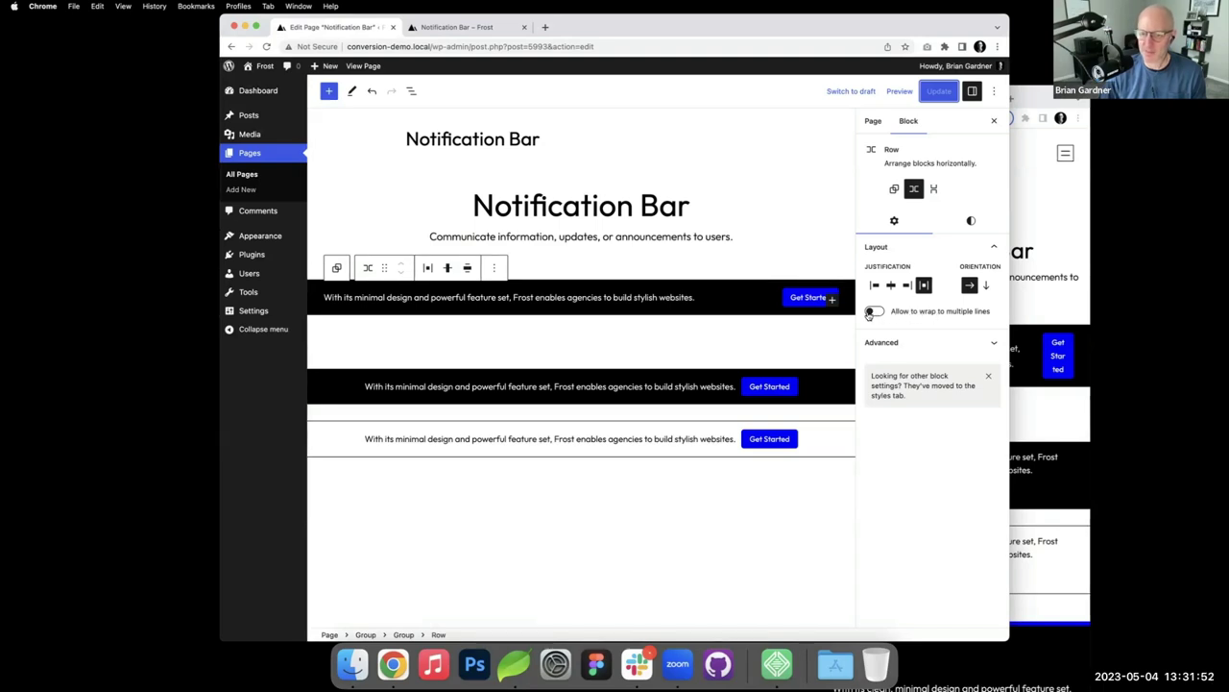
pyautogui.click(872, 312)
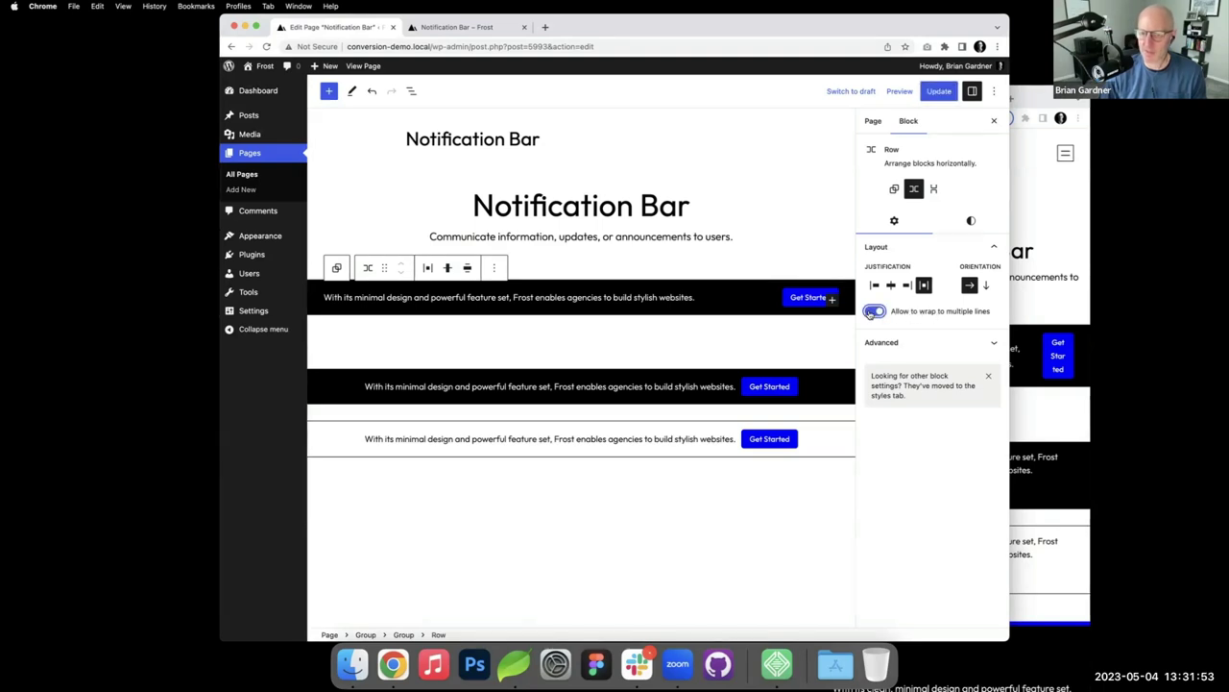
pyautogui.click(933, 97)
# Step: Examine the live page in its separate window at full and narrow widths to check how the first bar wraps
pyautogui.click(1034, 198)
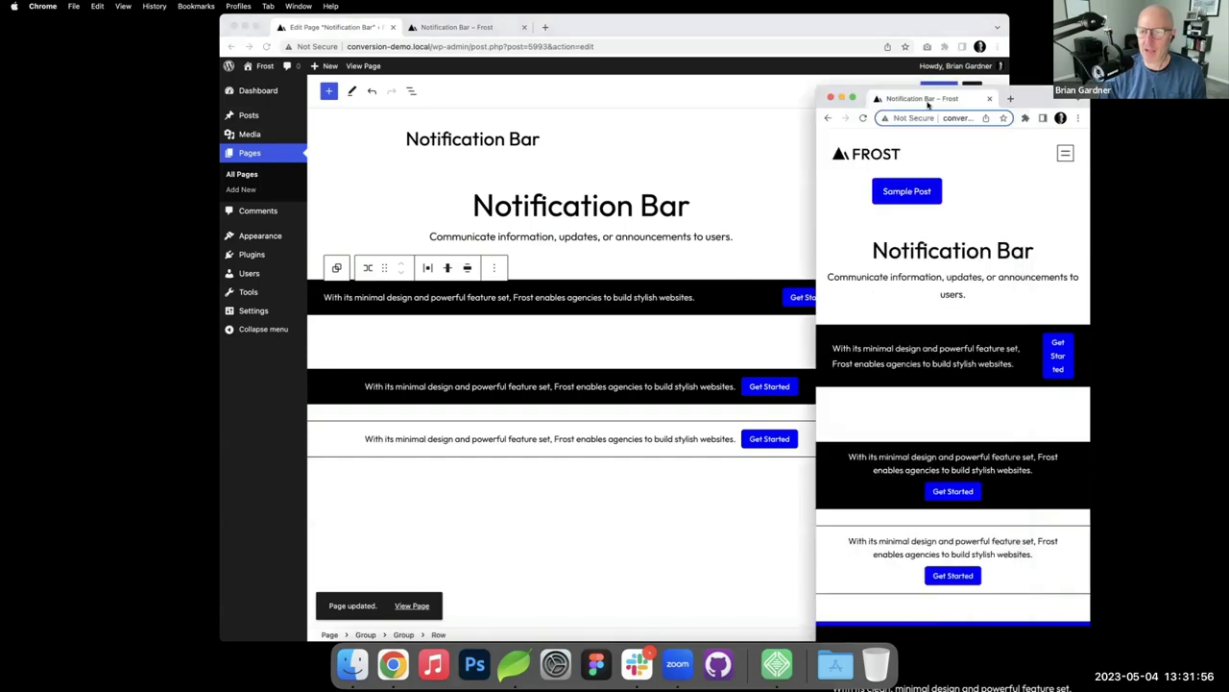
pyautogui.moveTo(929, 104); pyautogui.dragTo(796, 107)
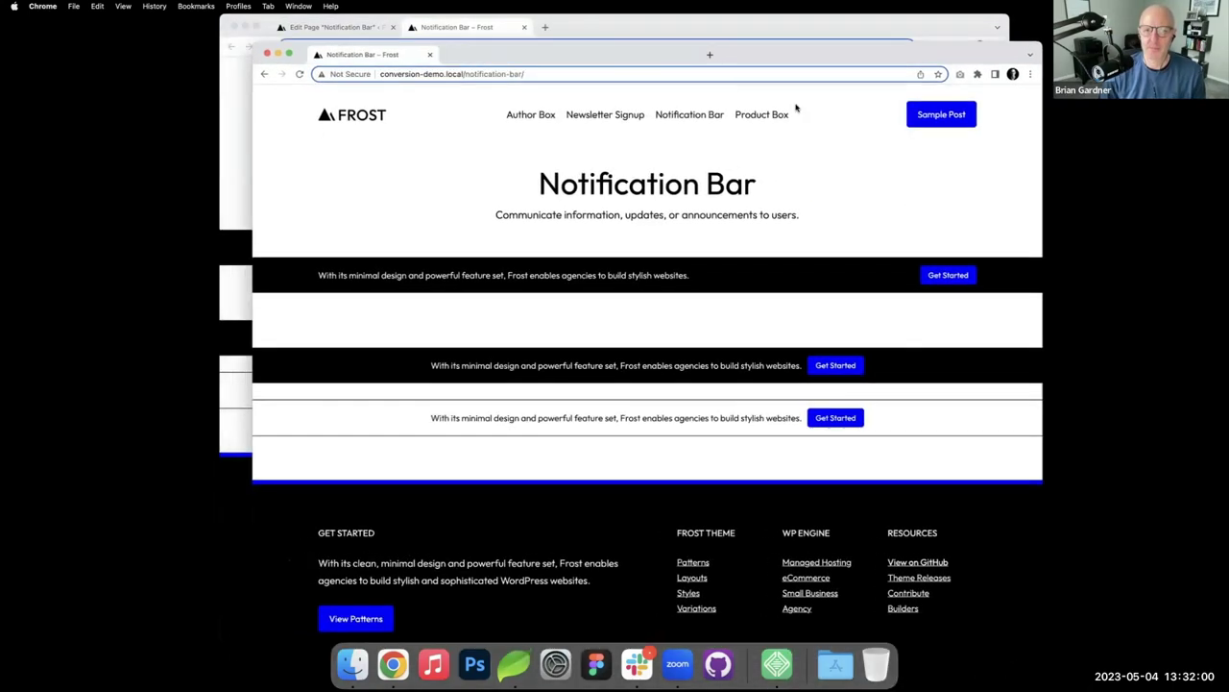
pyautogui.moveTo(1043, 156); pyautogui.dragTo(615, 185)
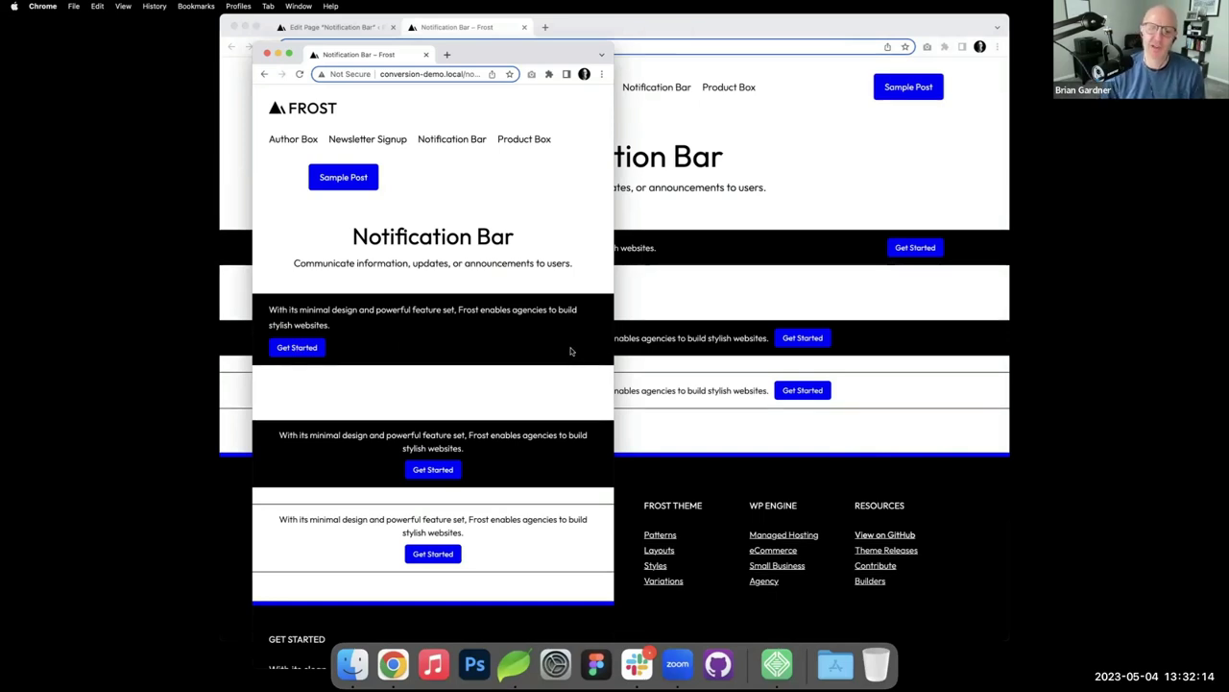
pyautogui.scroll(-2, 513, 333)
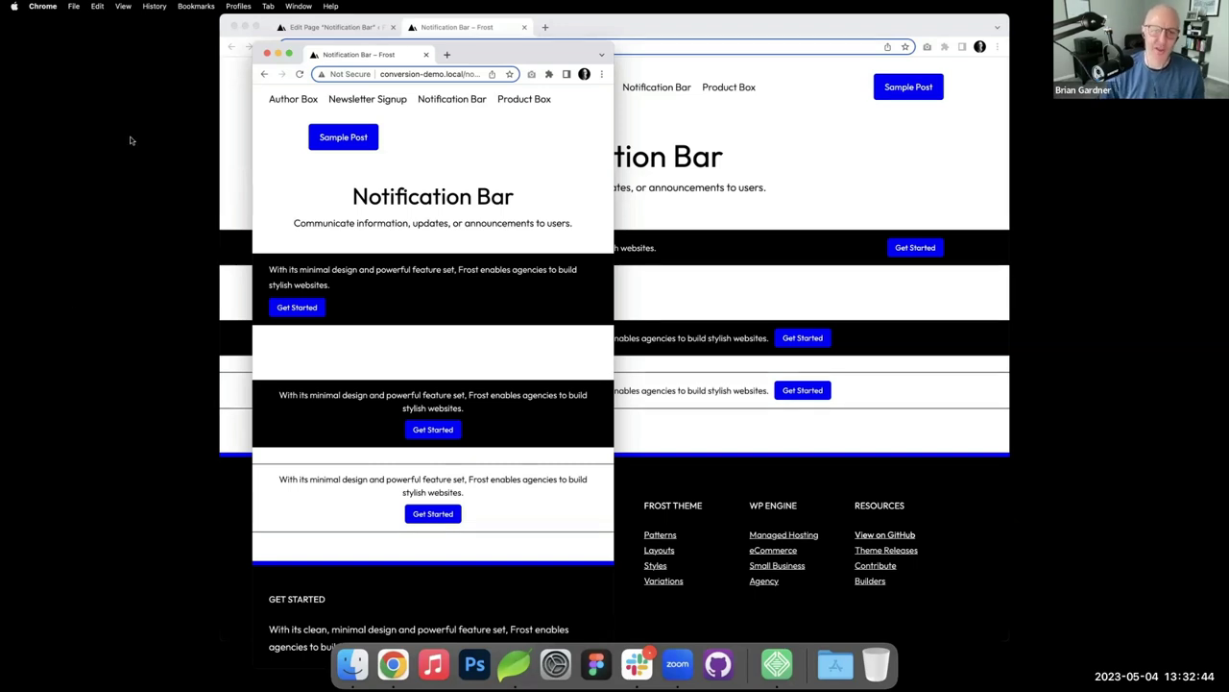
# Step: Widen the separate live page window, merge it back into the main window as a tab, and return to the page editor
pyautogui.click(653, 54)
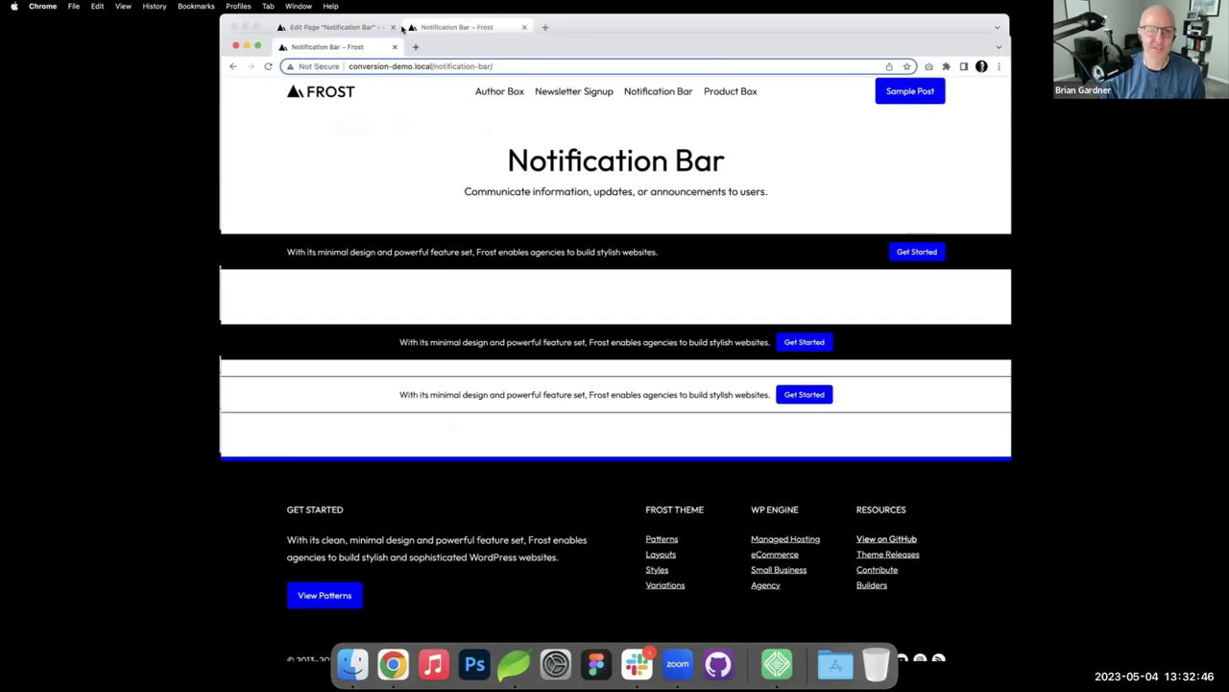
pyautogui.press('super+shift+t')
pyautogui.click(327, 27)
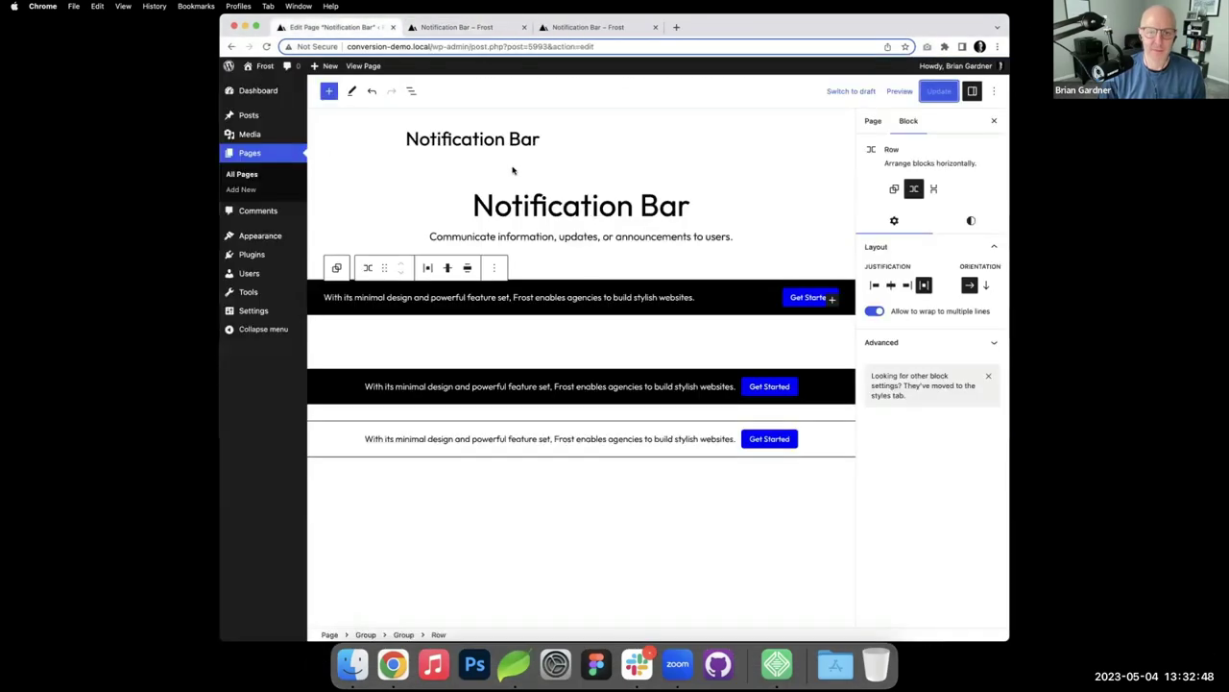
# Step: Add the CSS class has-text-align-center to the paragraph in the first black bar
pyautogui.click(611, 296)
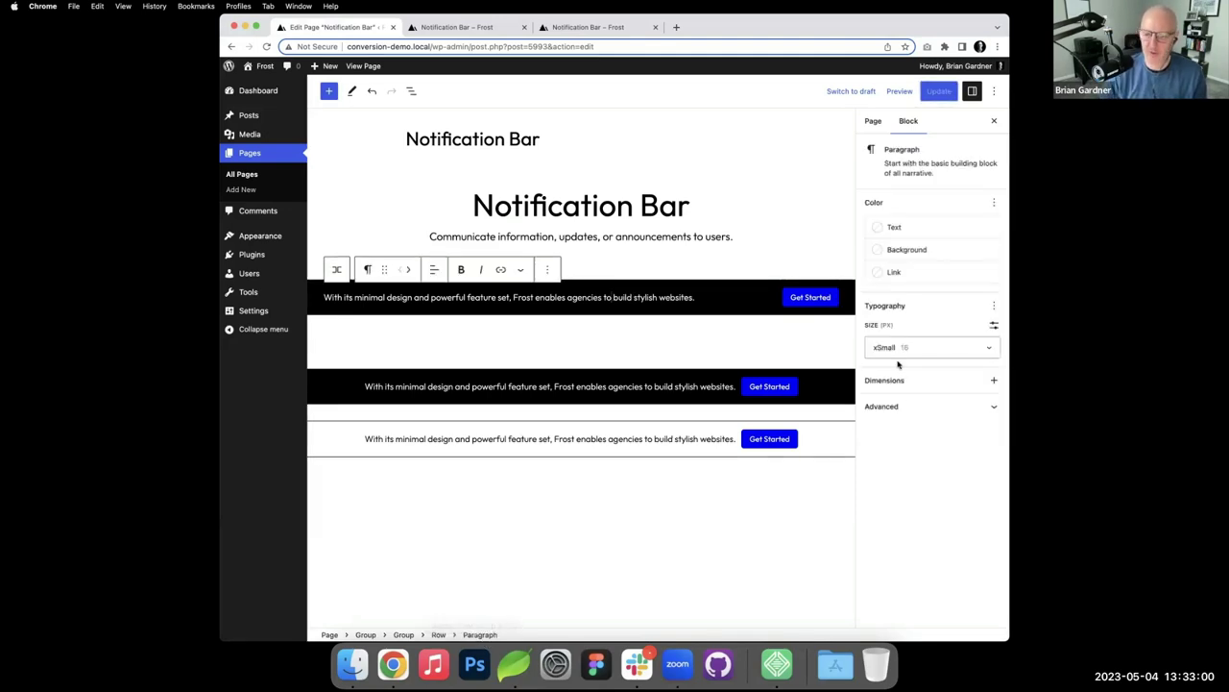
pyautogui.click(909, 411)
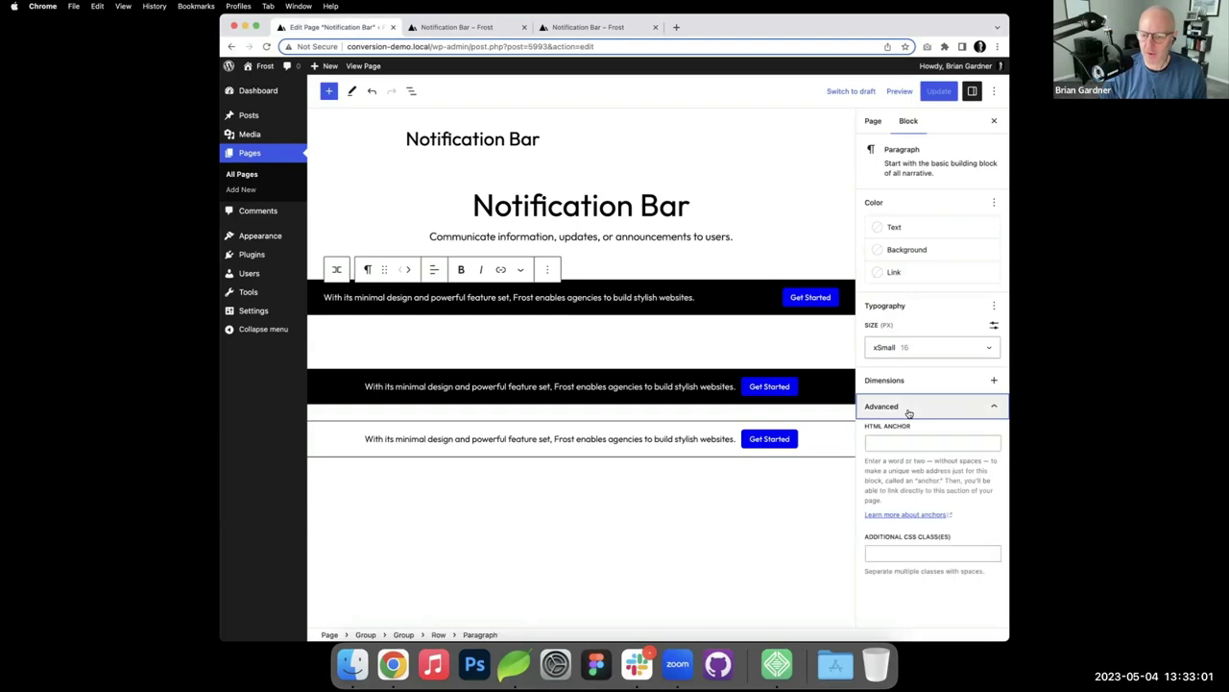
pyautogui.click(886, 549)
pyautogui.write('as')
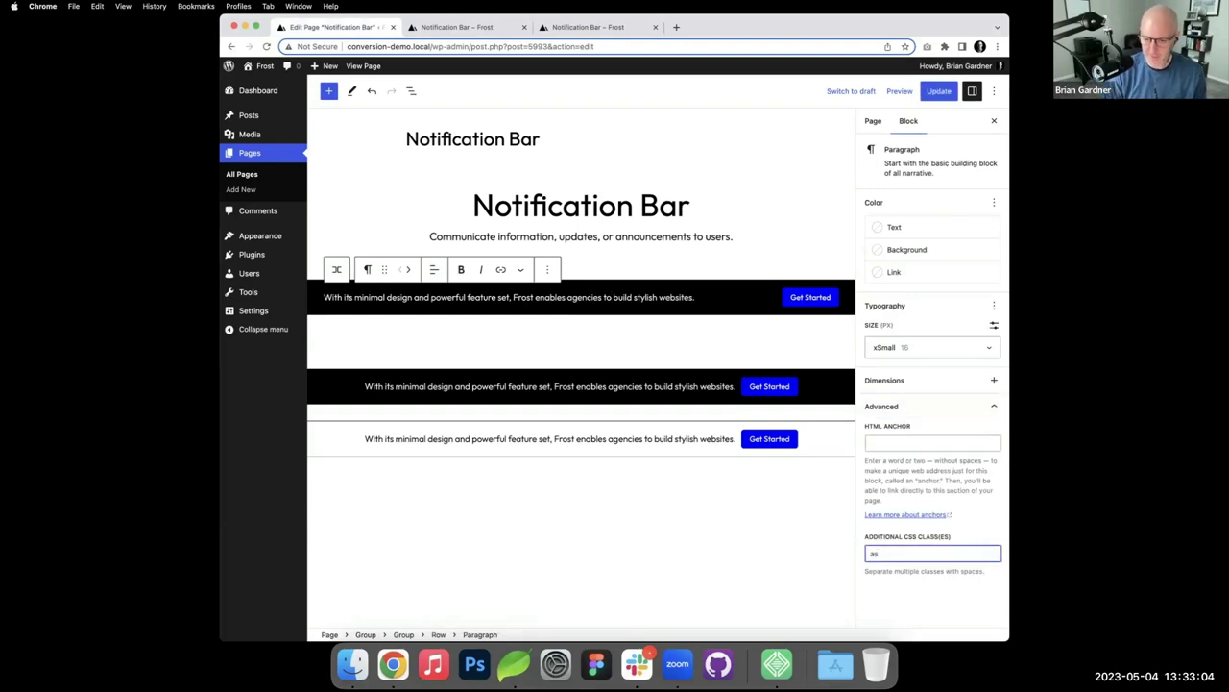
pyautogui.write('-te')
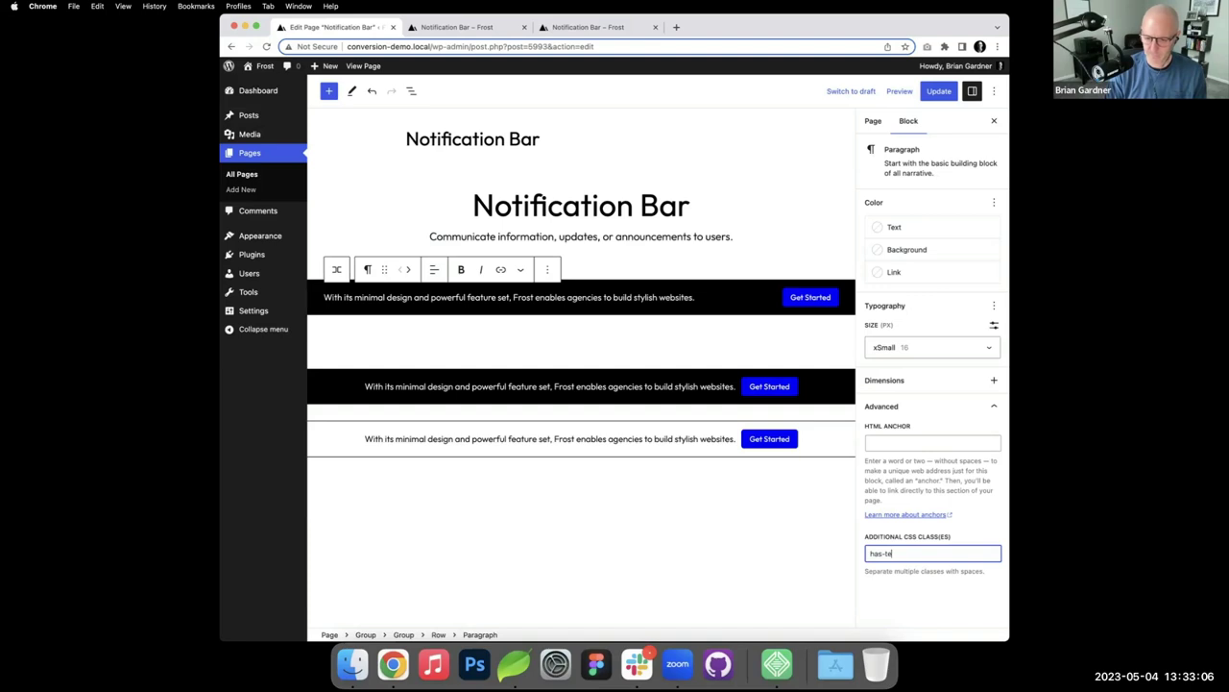
pyautogui.write('xt-align-ce')
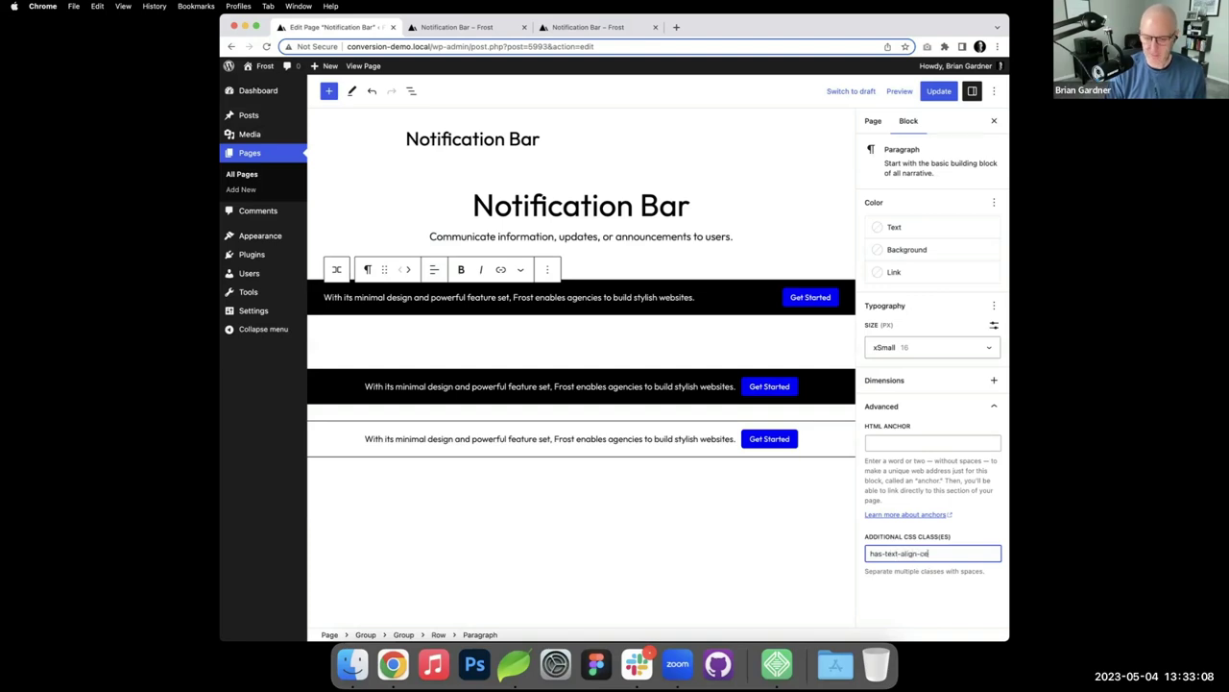
pyautogui.write('nter')
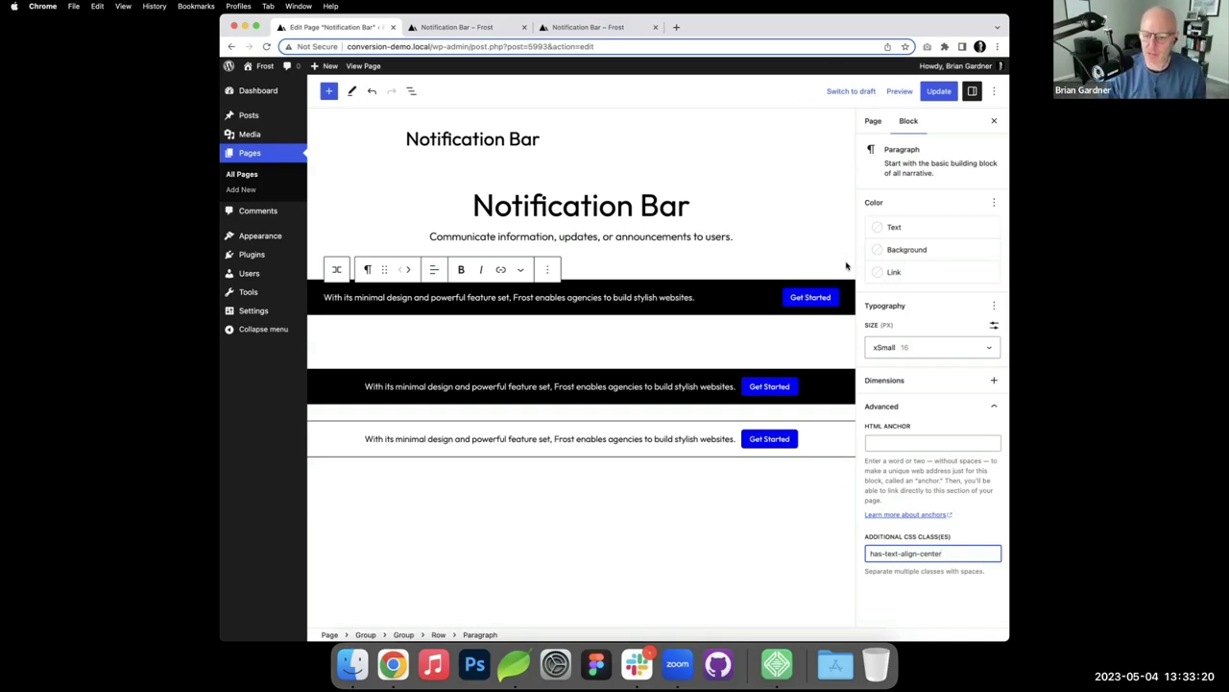
# Step: Switch to the duplicated live Notification Bar page and look over its three bars
pyautogui.click(630, 32)
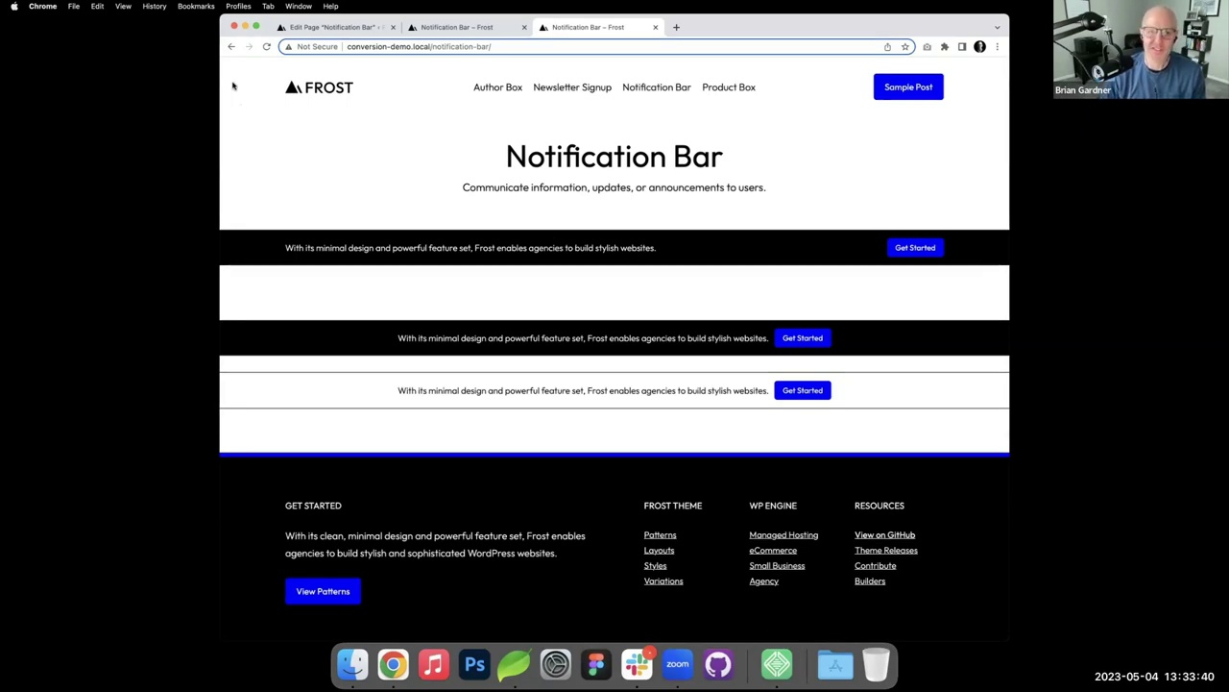
pyautogui.scroll(1, 455, 94)
pyautogui.scroll(-1, 455, 95)
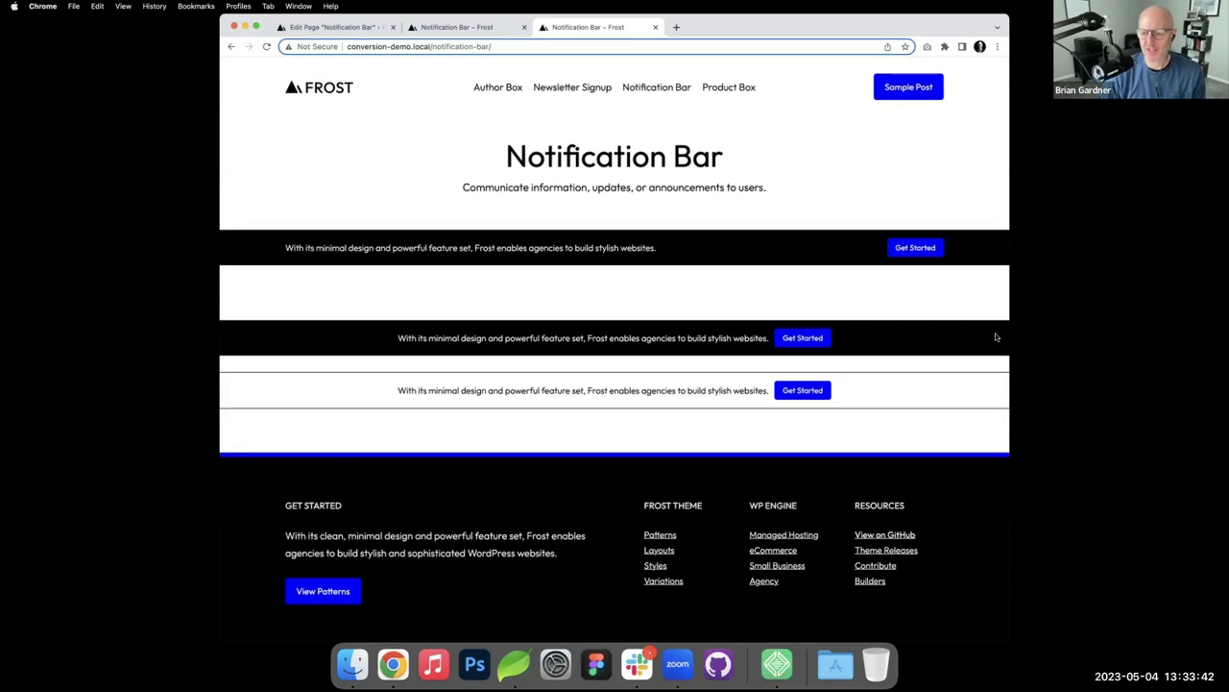